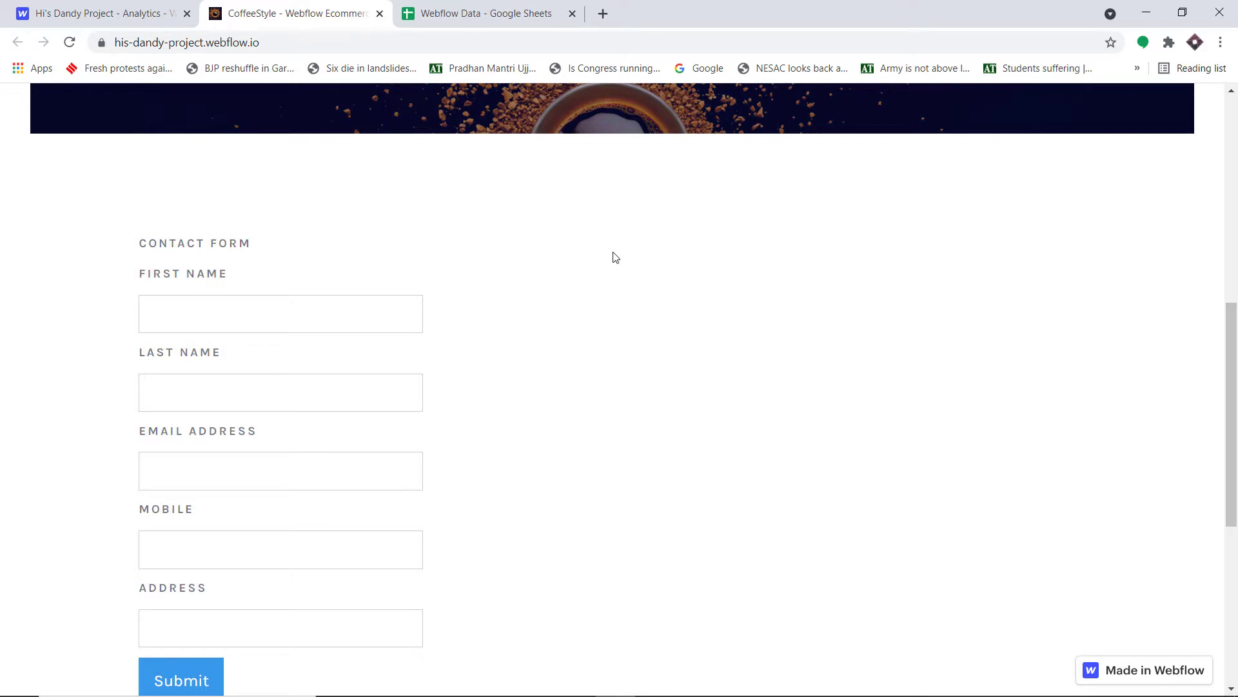
Compare the fields of the CoffeeStyle contact form with the columns of the Webflow Data spreadsheet
click(483, 13)
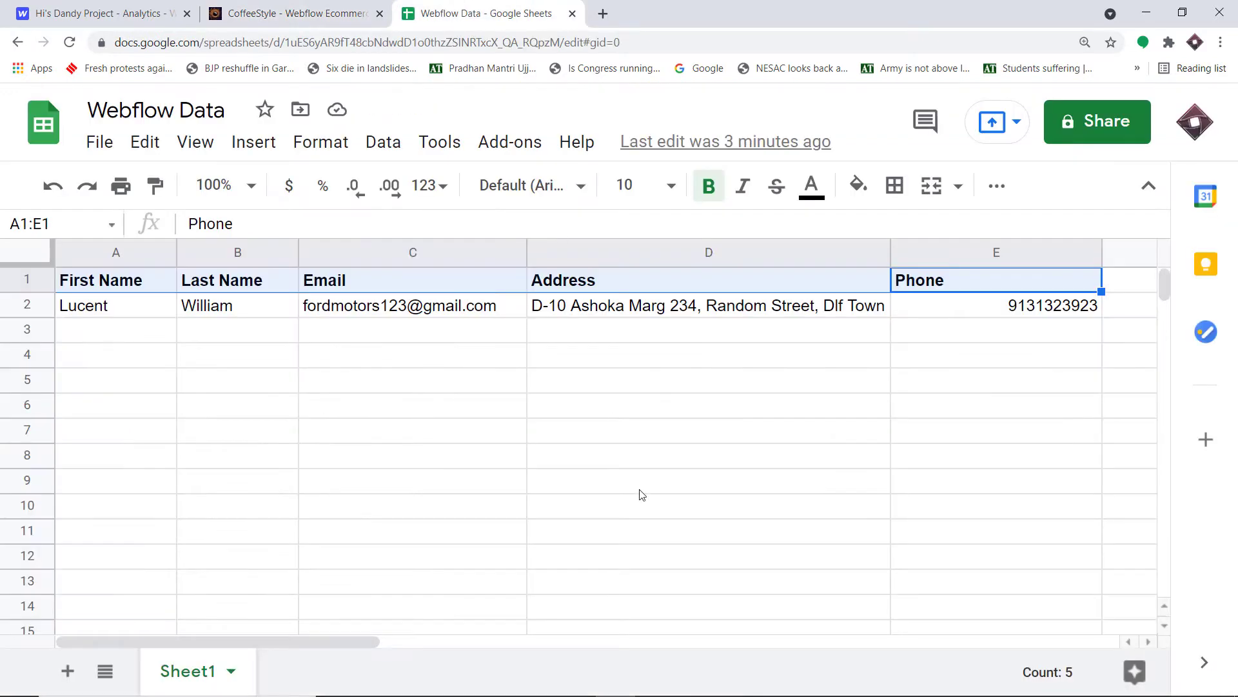
click(297, 12)
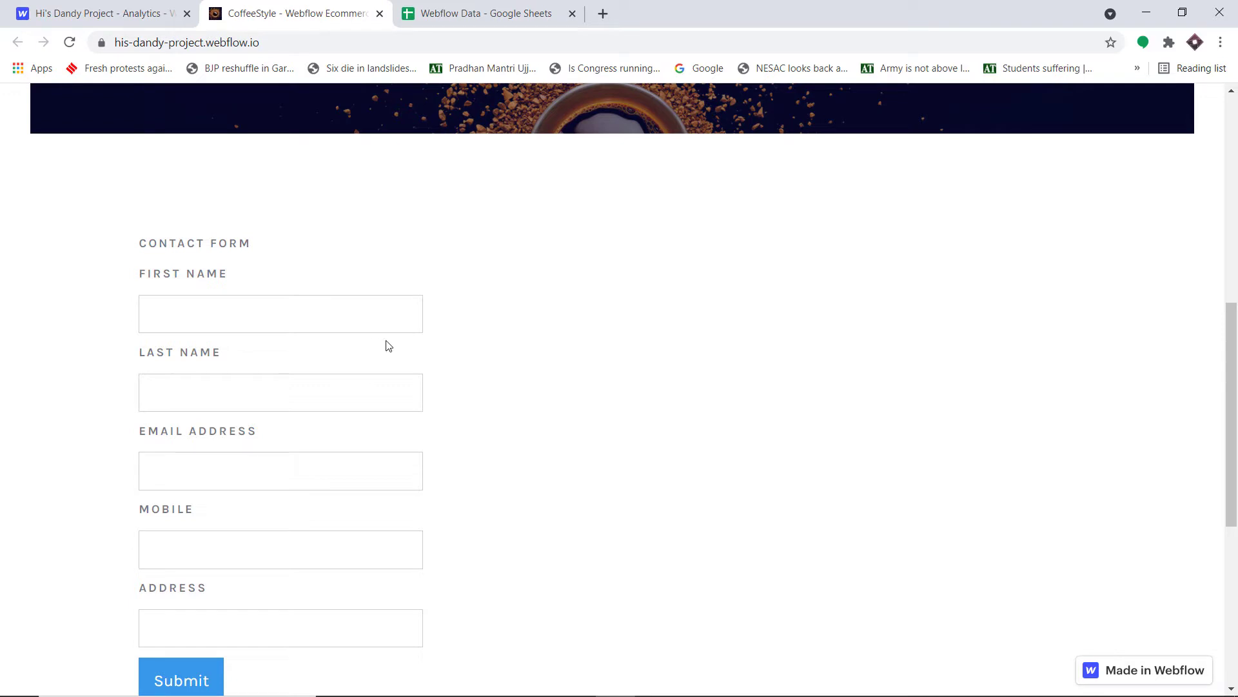
click(492, 7)
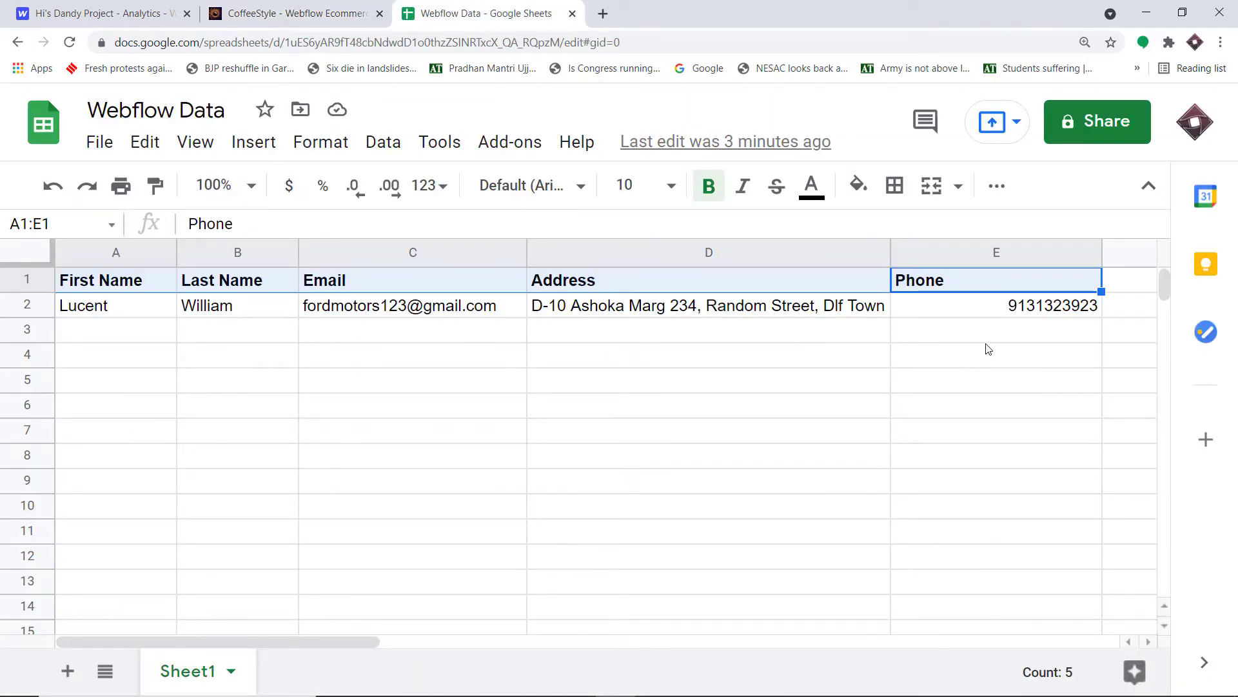
Fill in the CoffeeStyle contact form with a saved contact's name, email, mobile and address, and submit it
click(331, 12)
scroll(397, 251, down, 1)
scroll(395, 256, down, 1)
click(326, 231)
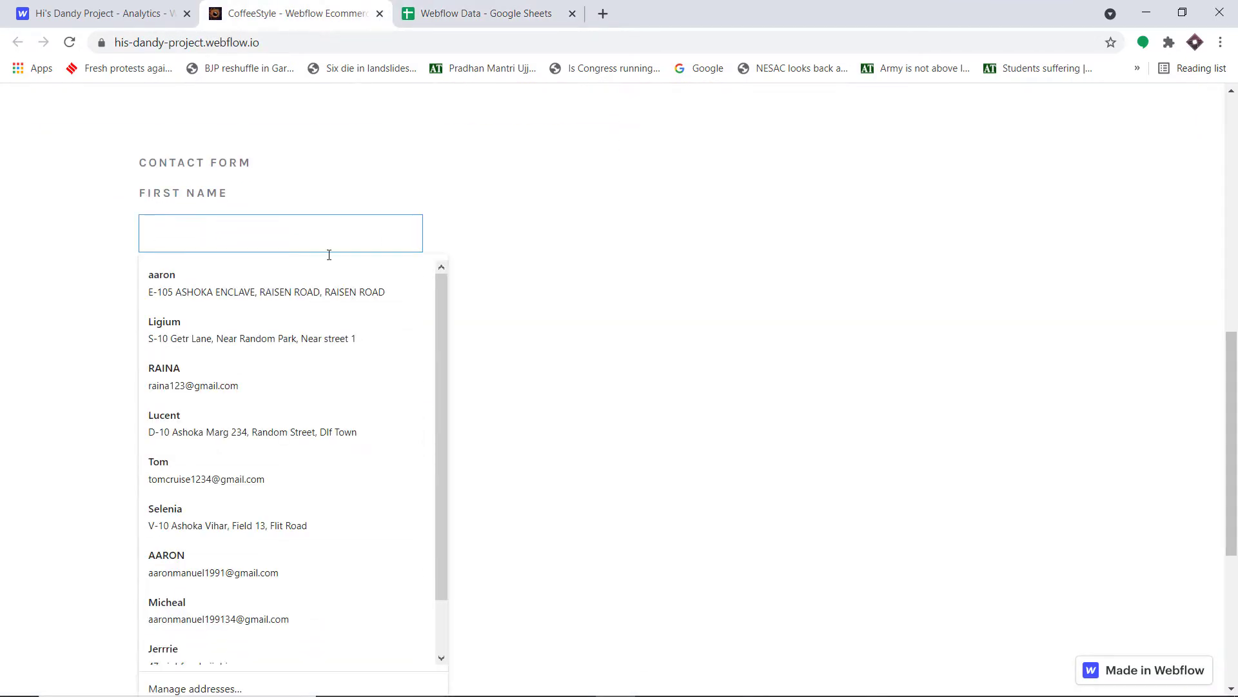
click(250, 478)
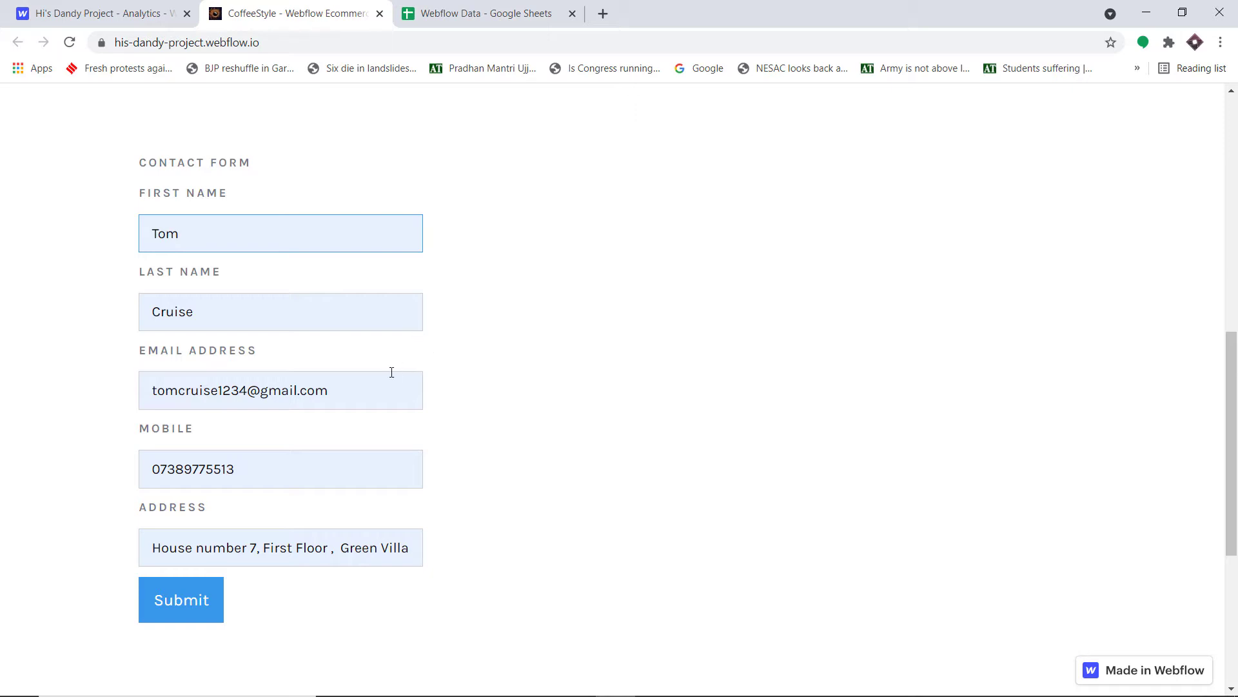
scroll(429, 340, down, 1)
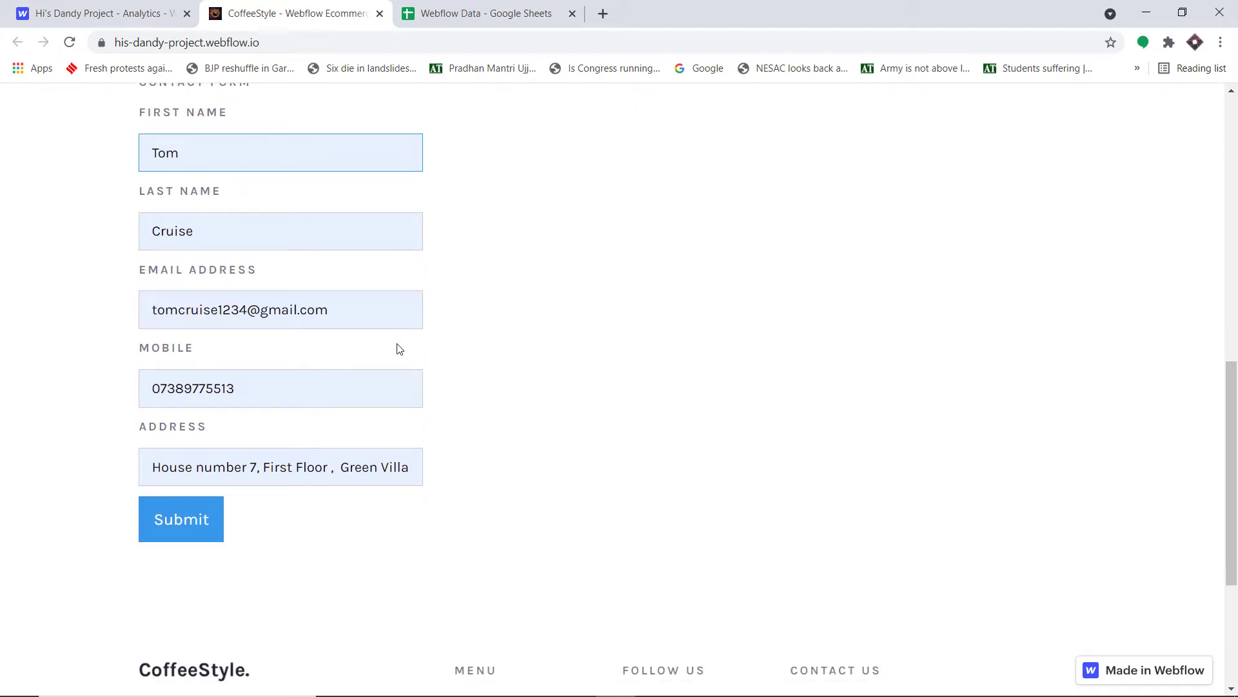
click(176, 516)
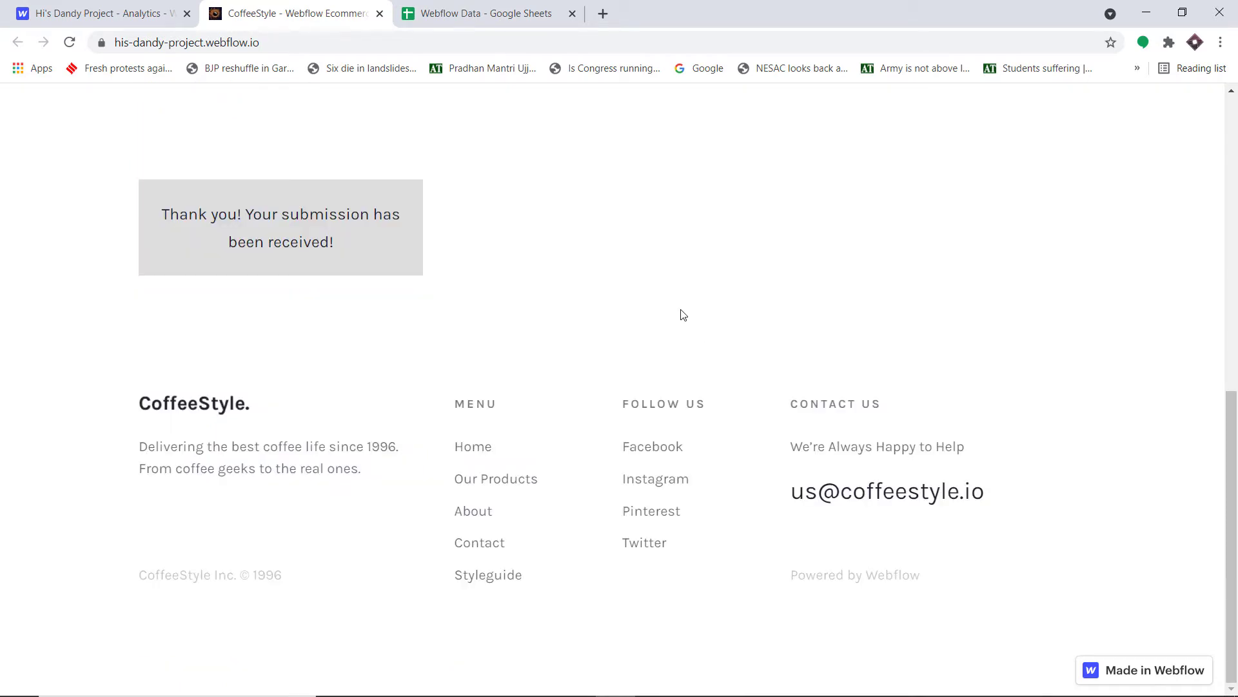
Check the submitted first name, last name, email, address and phone in row 3 of the Webflow Data spreadsheet
click(487, 9)
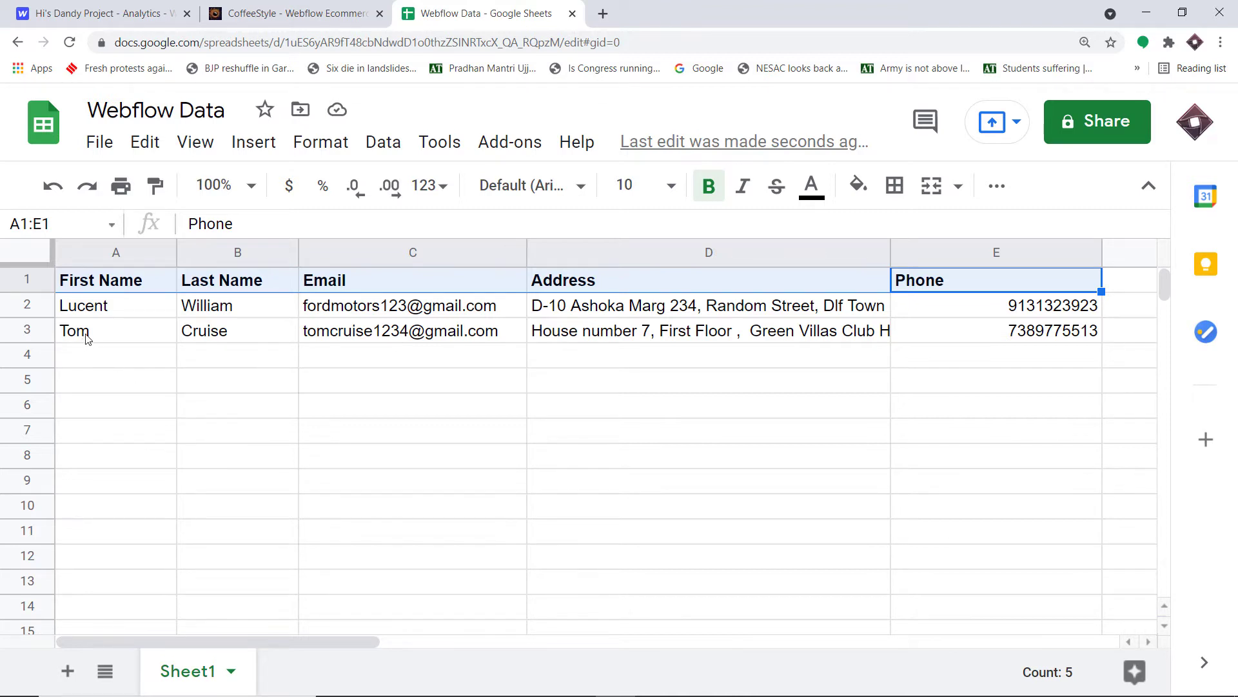
click(114, 337)
click(200, 344)
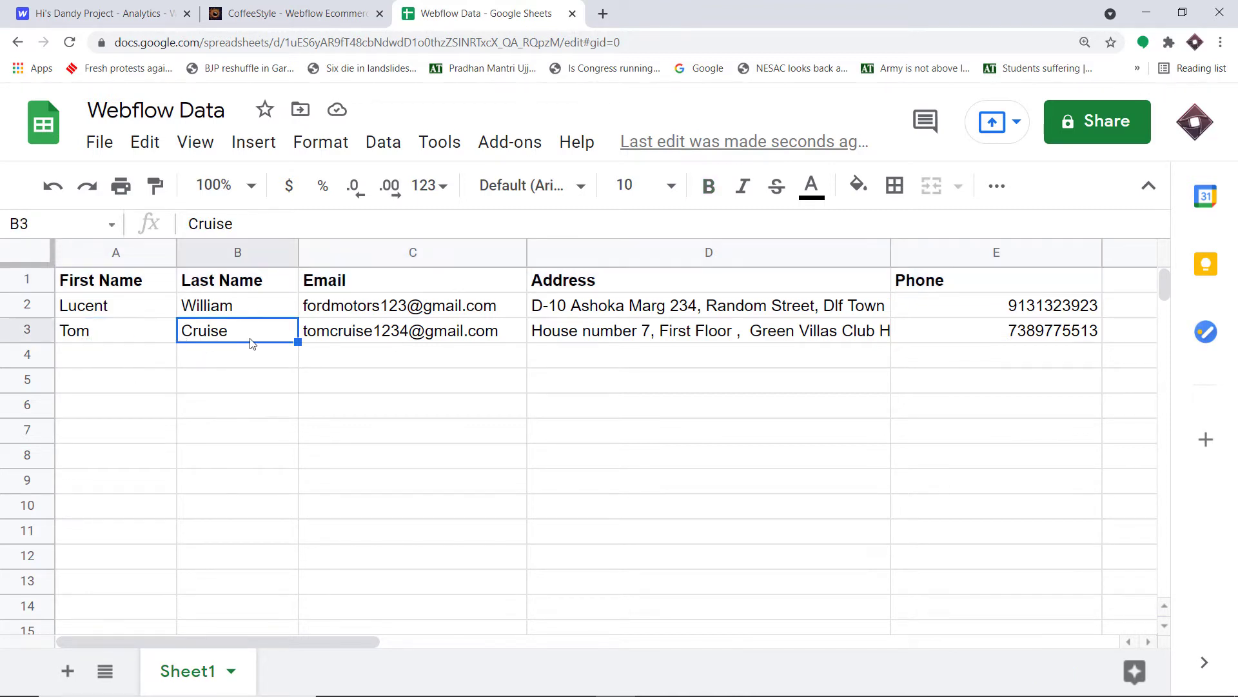
click(352, 344)
click(623, 337)
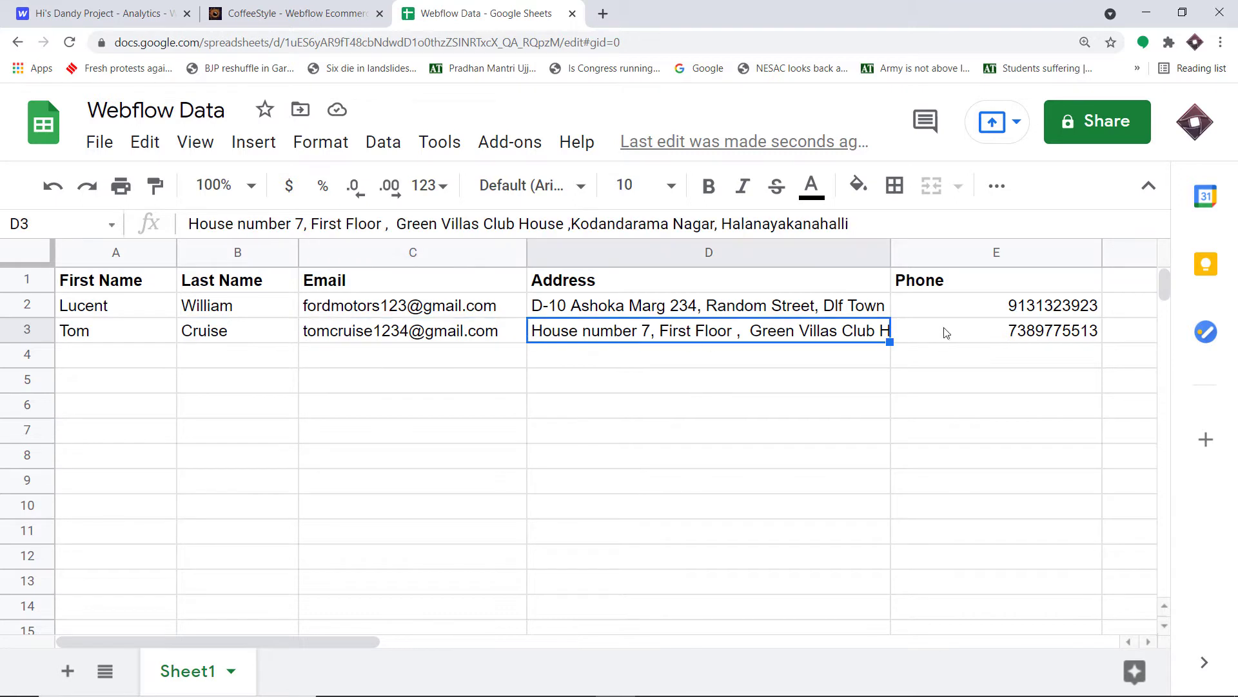
click(1028, 340)
click(508, 455)
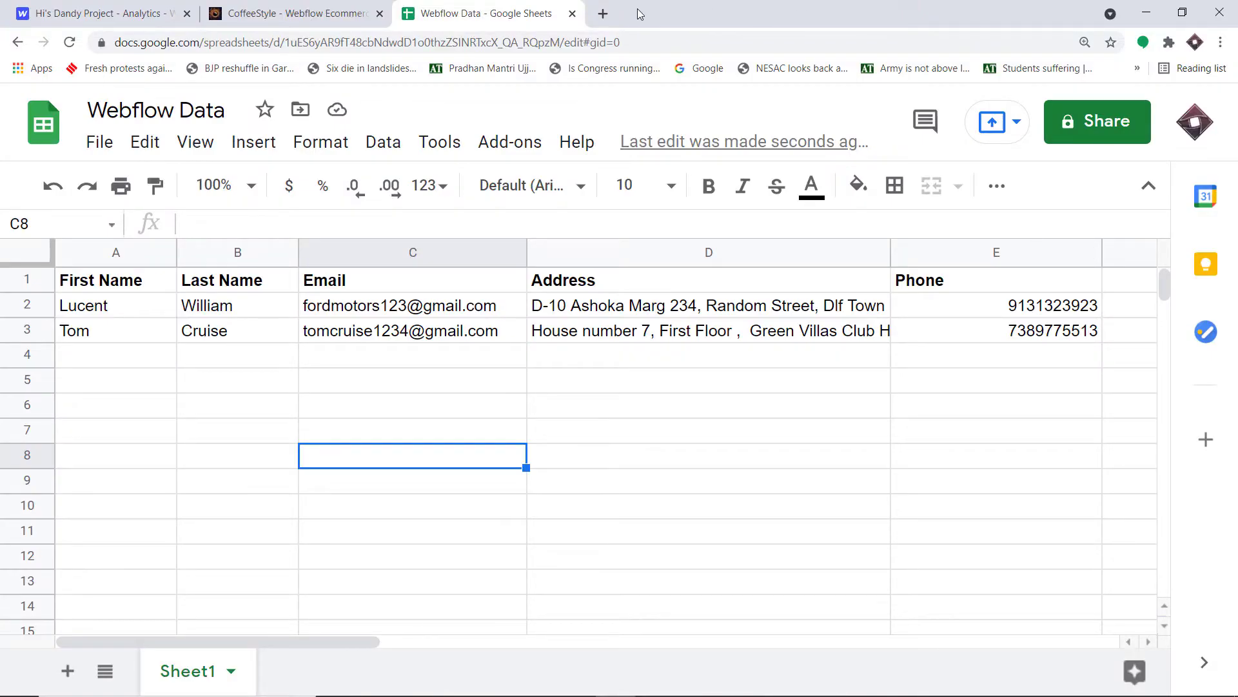
Go to pabbly.com in a new browser tab and open the Connect application from the account's apps
click(603, 13)
text(p)
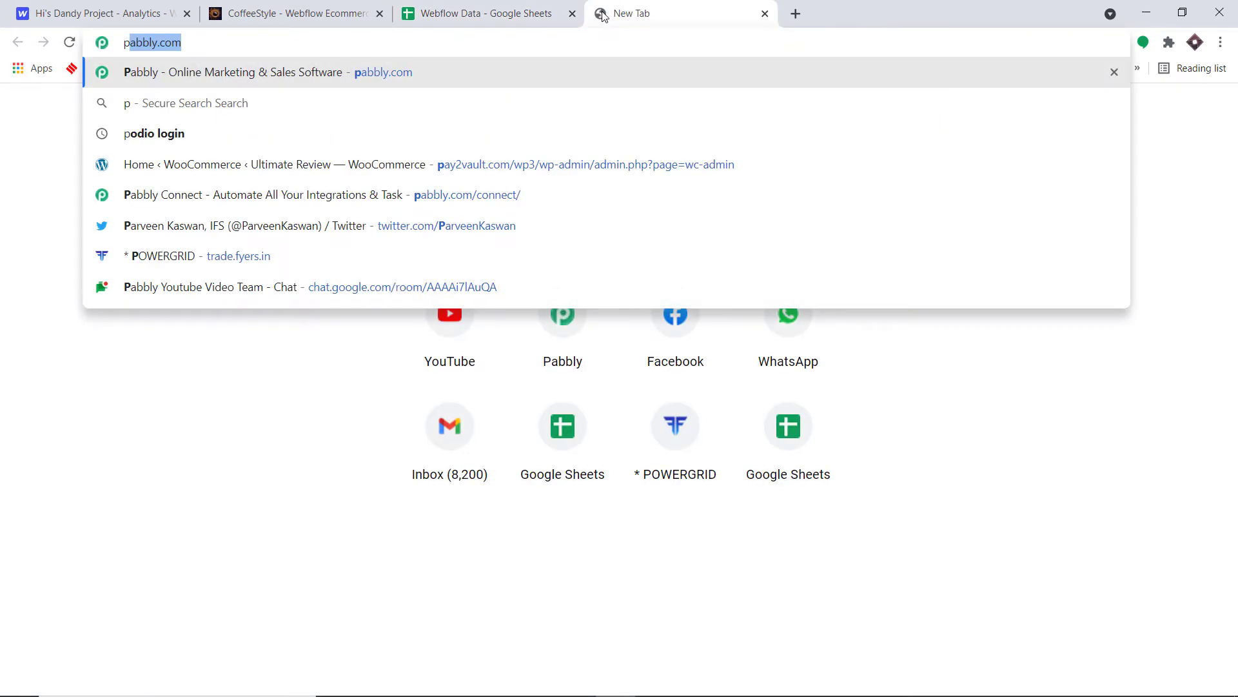
key(Return)
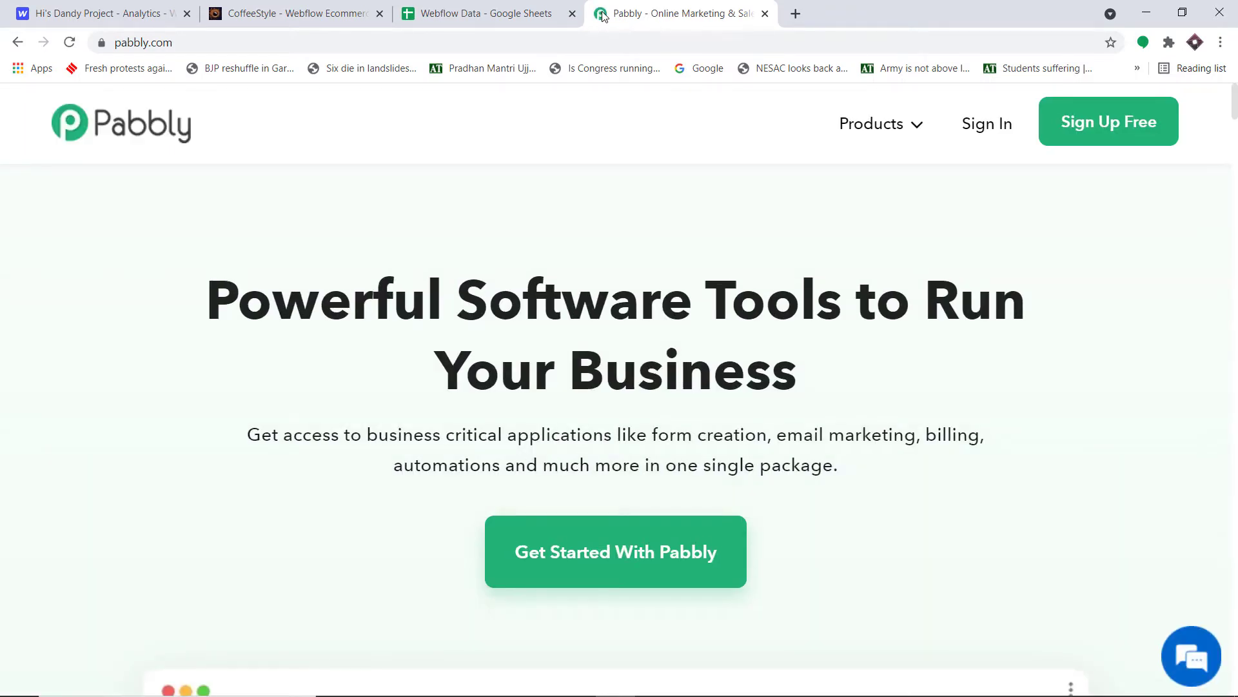
click(1096, 142)
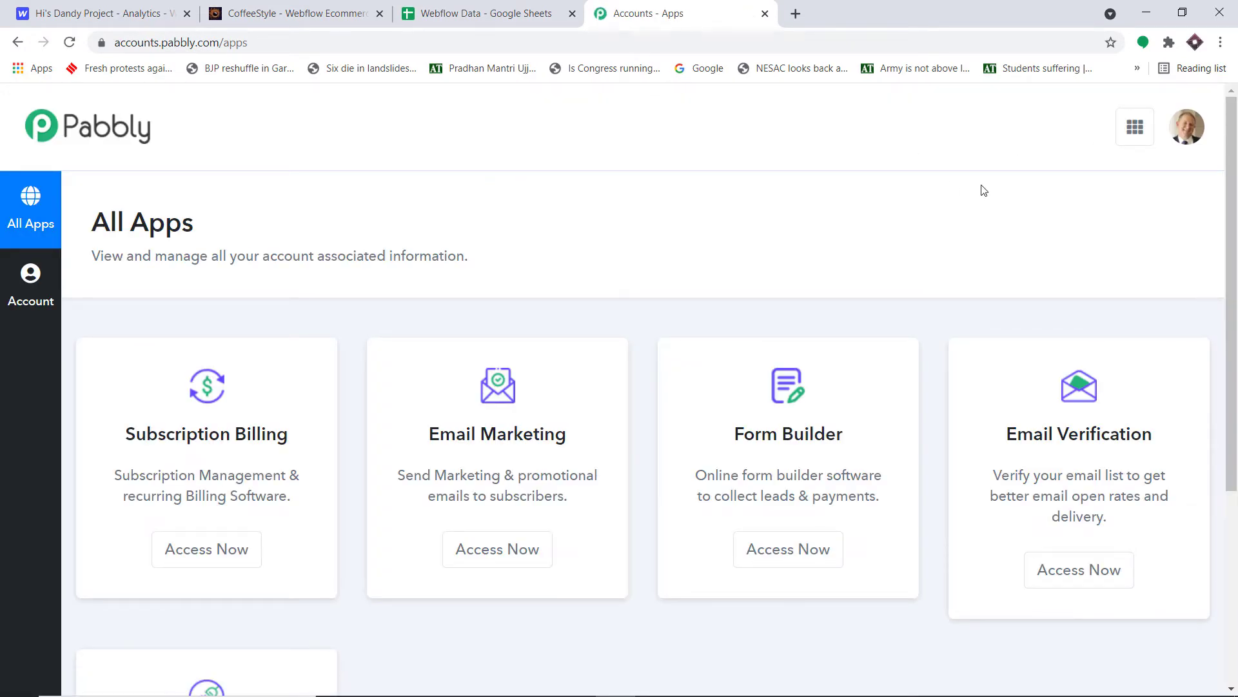
scroll(995, 185, down, 5)
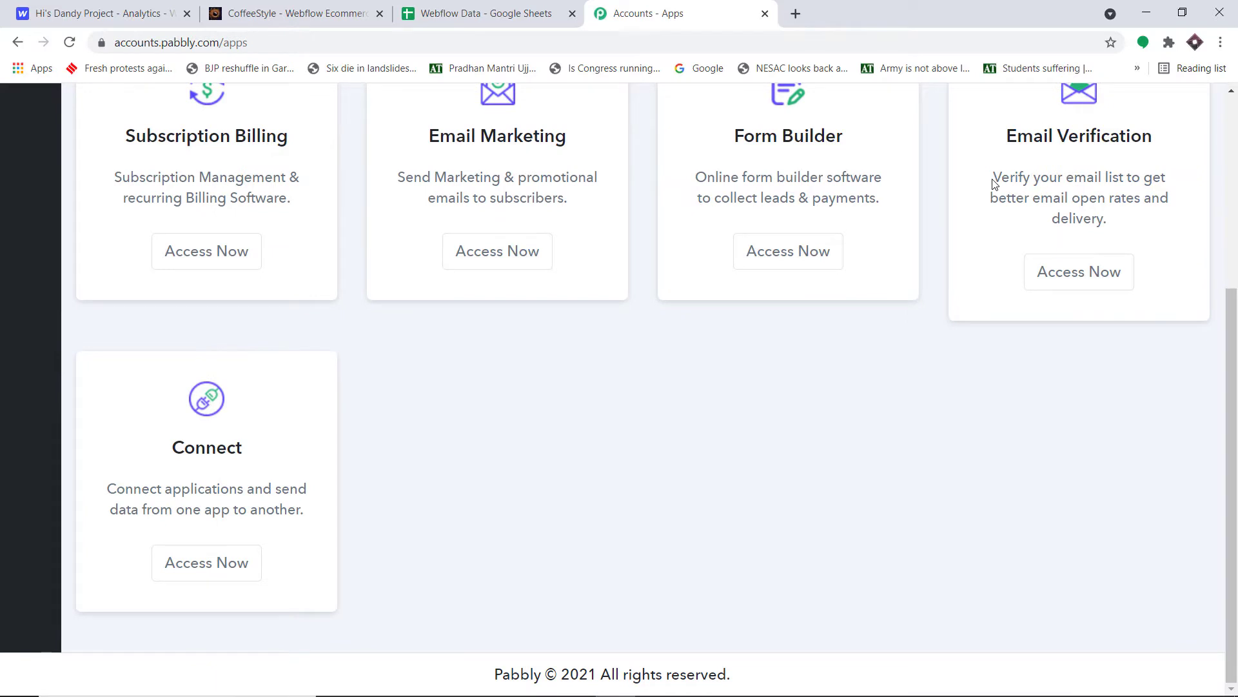
click(235, 562)
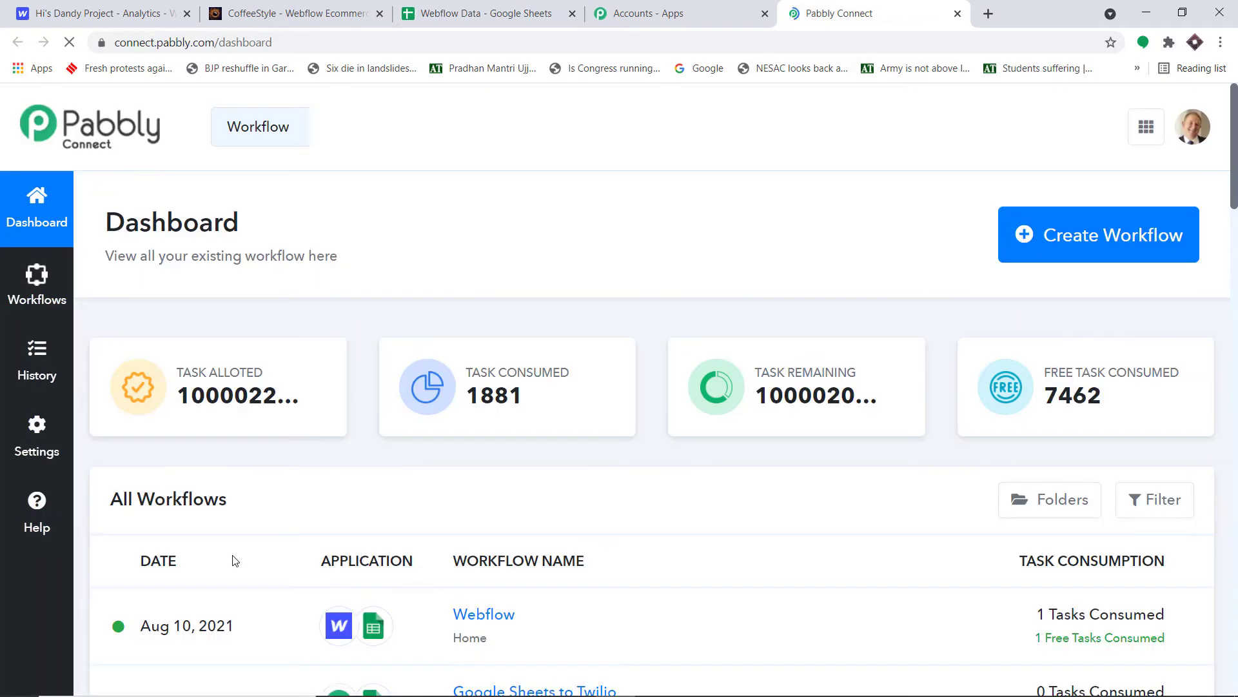
Create a new workflow named "Webflow to Google Sheets"
click(1114, 237)
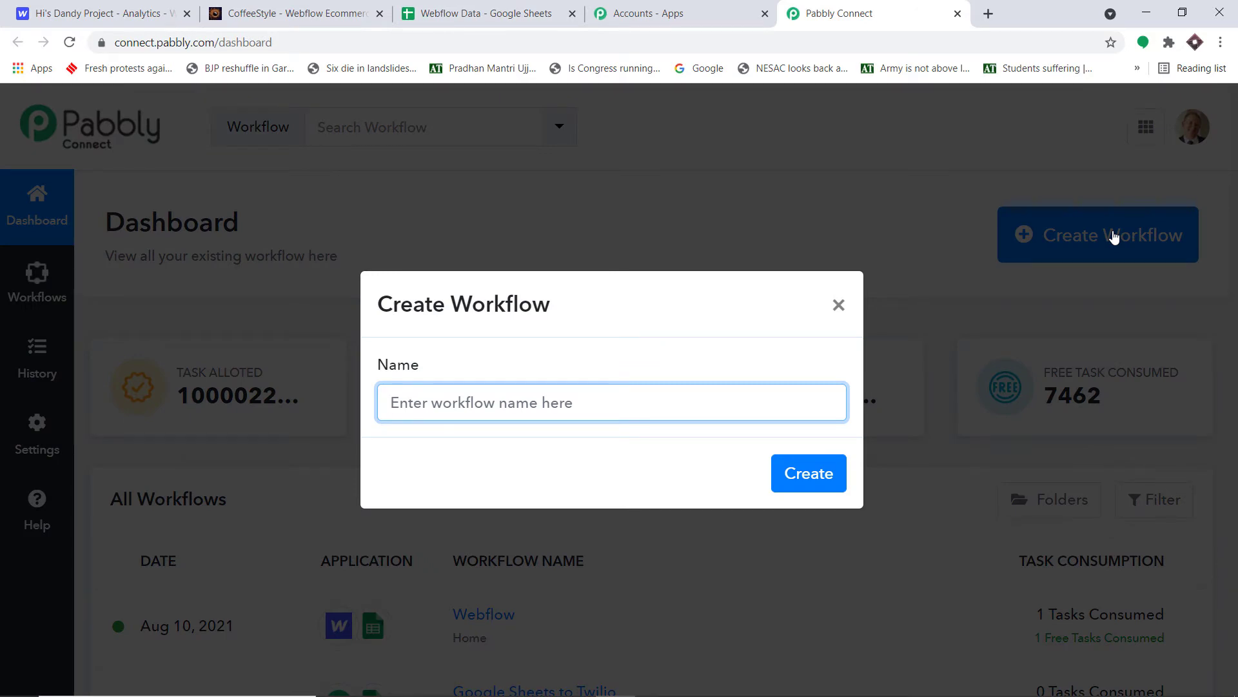
text(We)
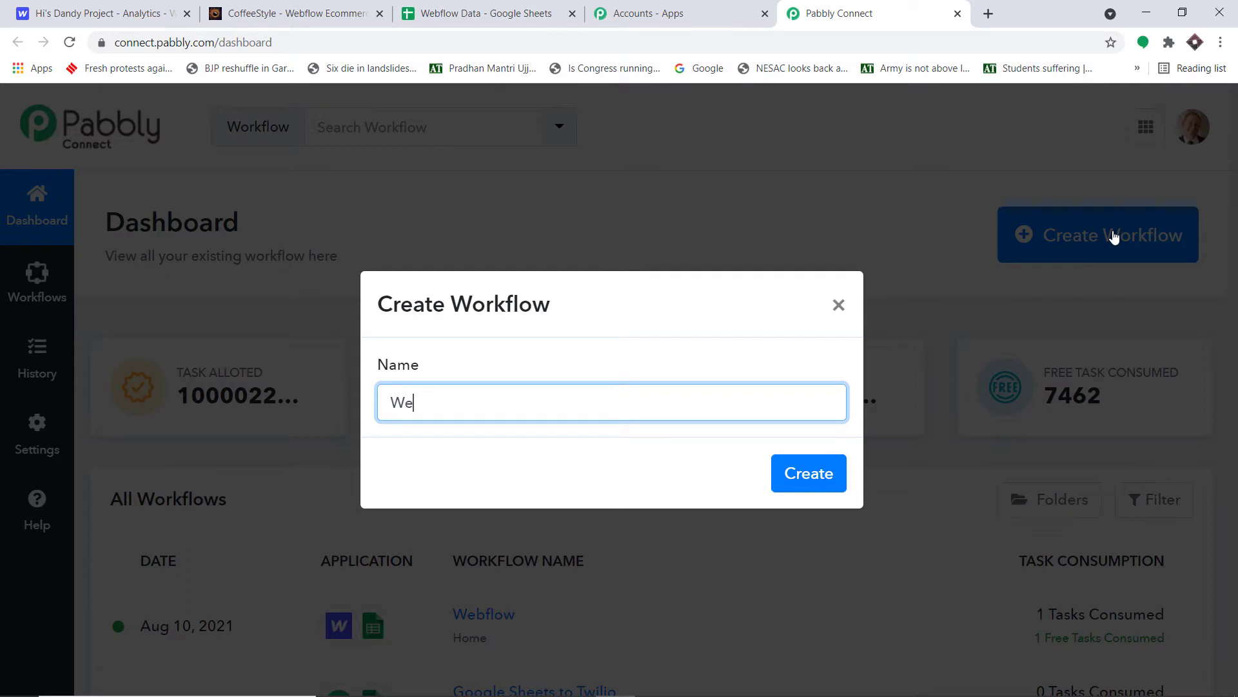
text(bflow to Googl)
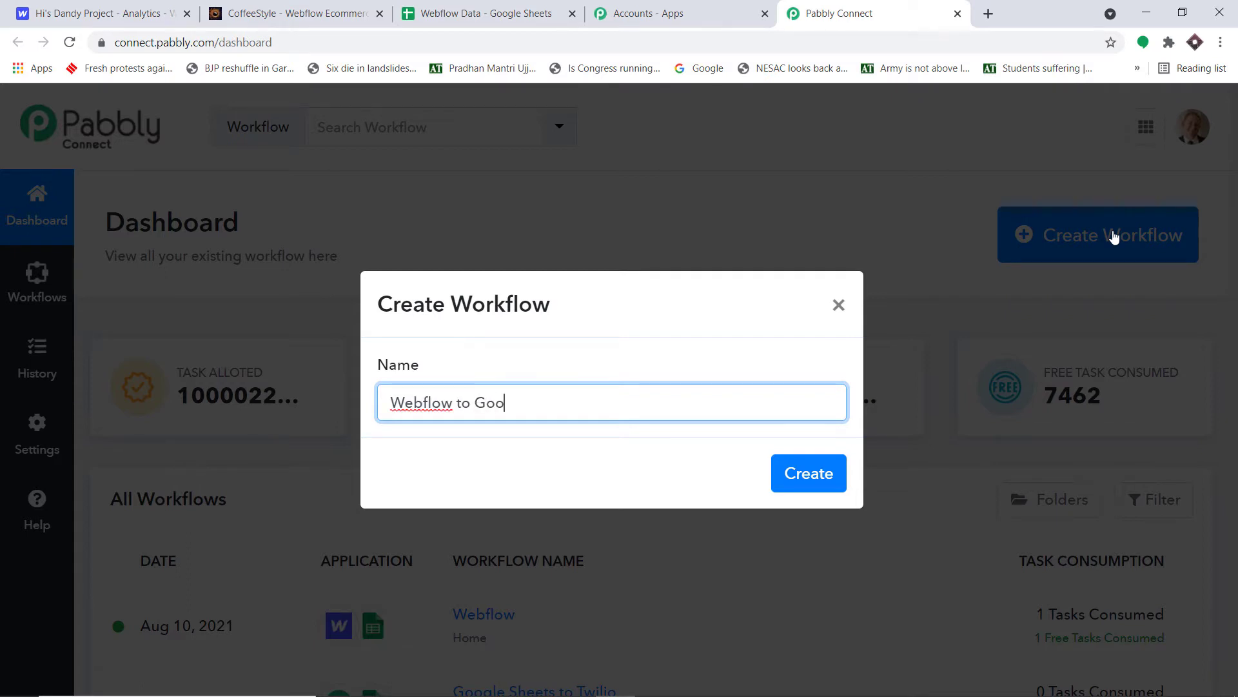
text(e Sheets)
click(819, 484)
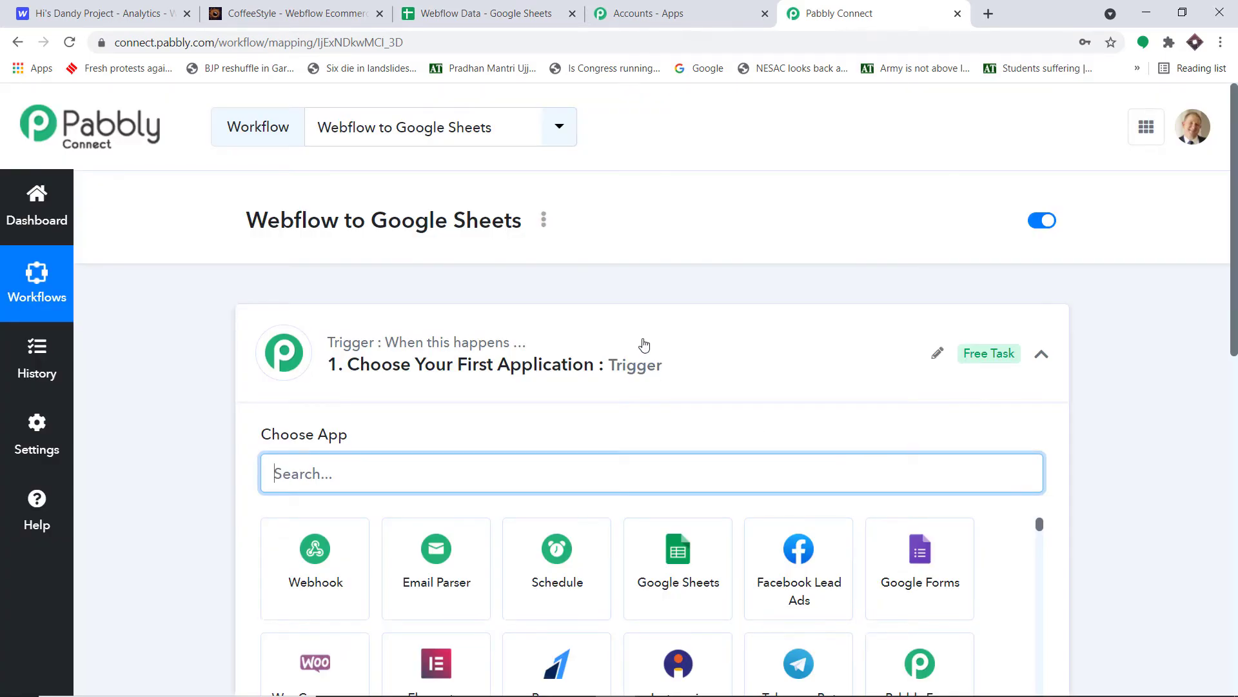
Choose Webflow as the workflow's trigger application
click(643, 343)
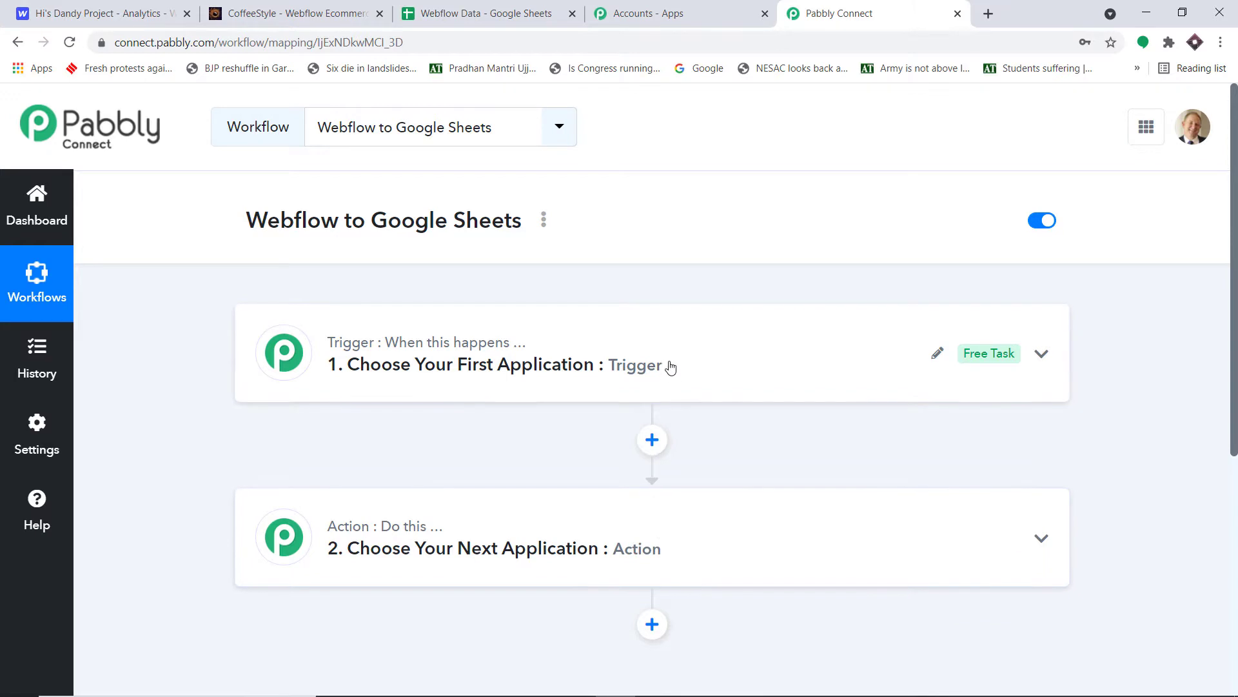
click(648, 376)
click(404, 476)
text(we)
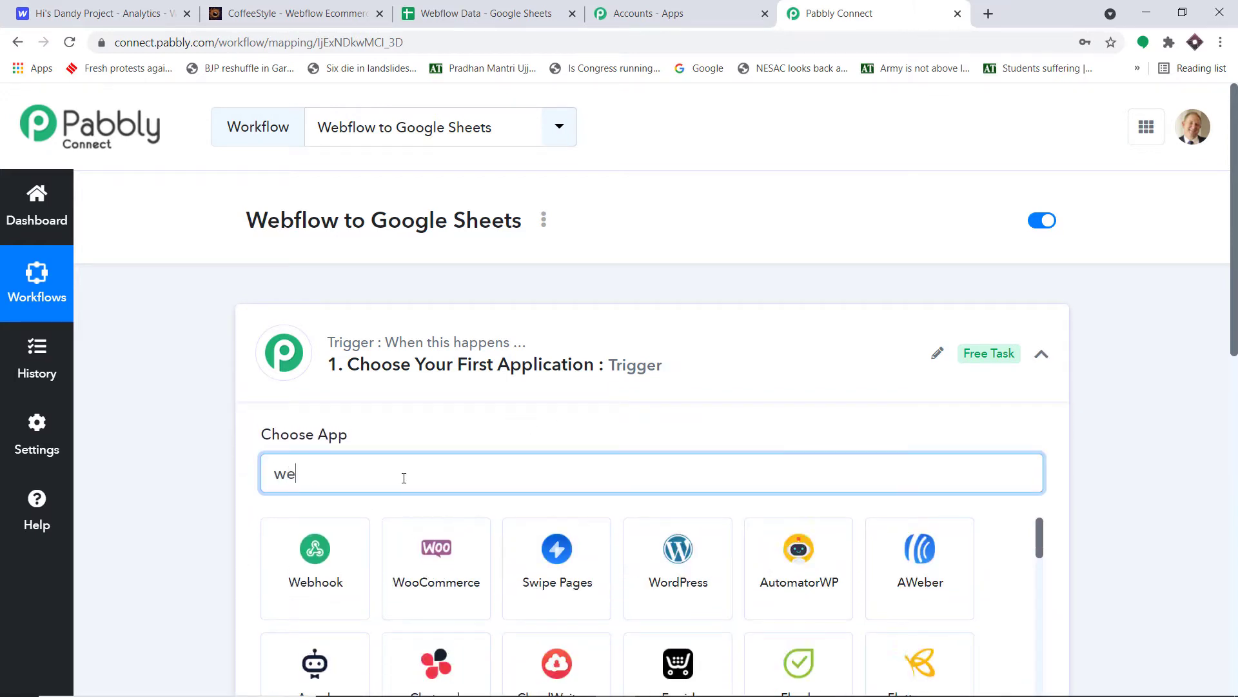
text(b)
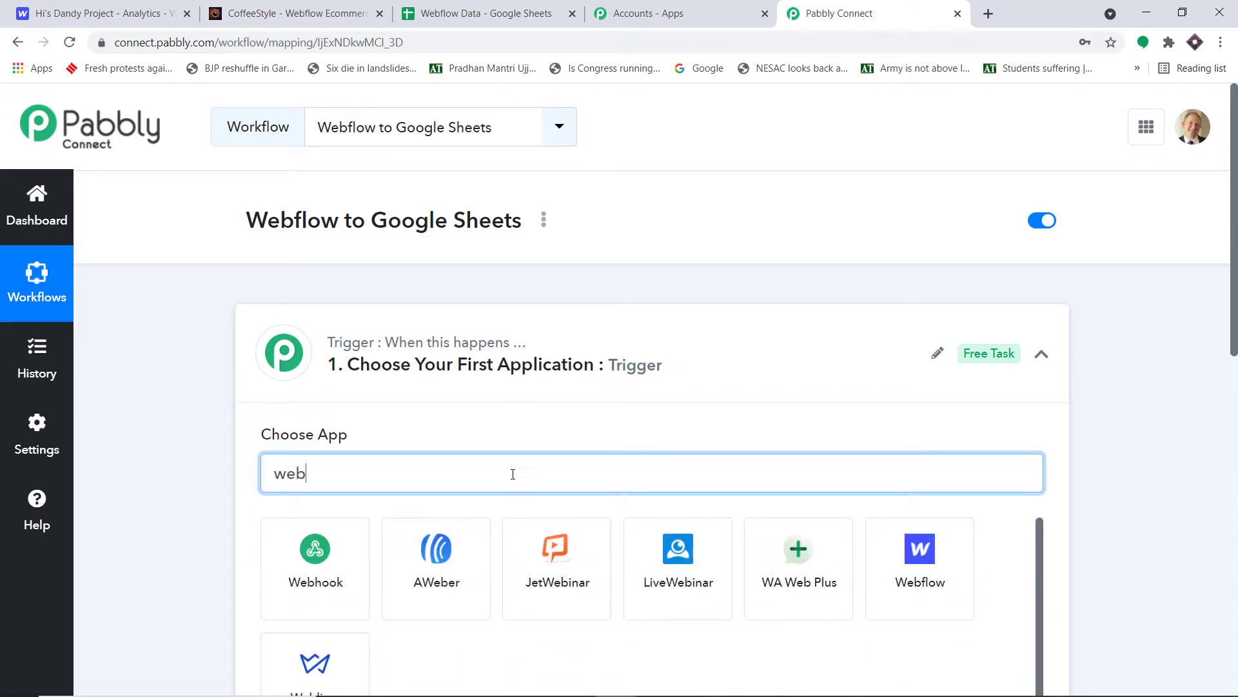
click(921, 567)
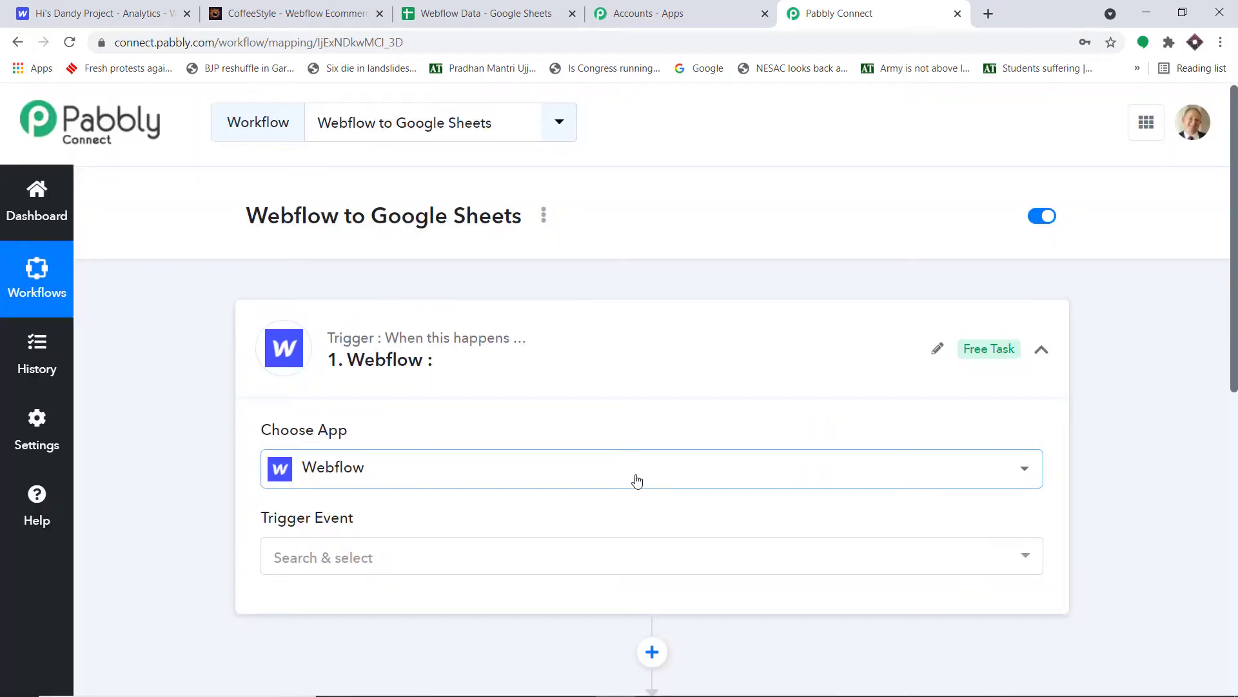
Set the Webflow trigger event to New Form Submission
scroll(636, 478, down, 1)
click(409, 477)
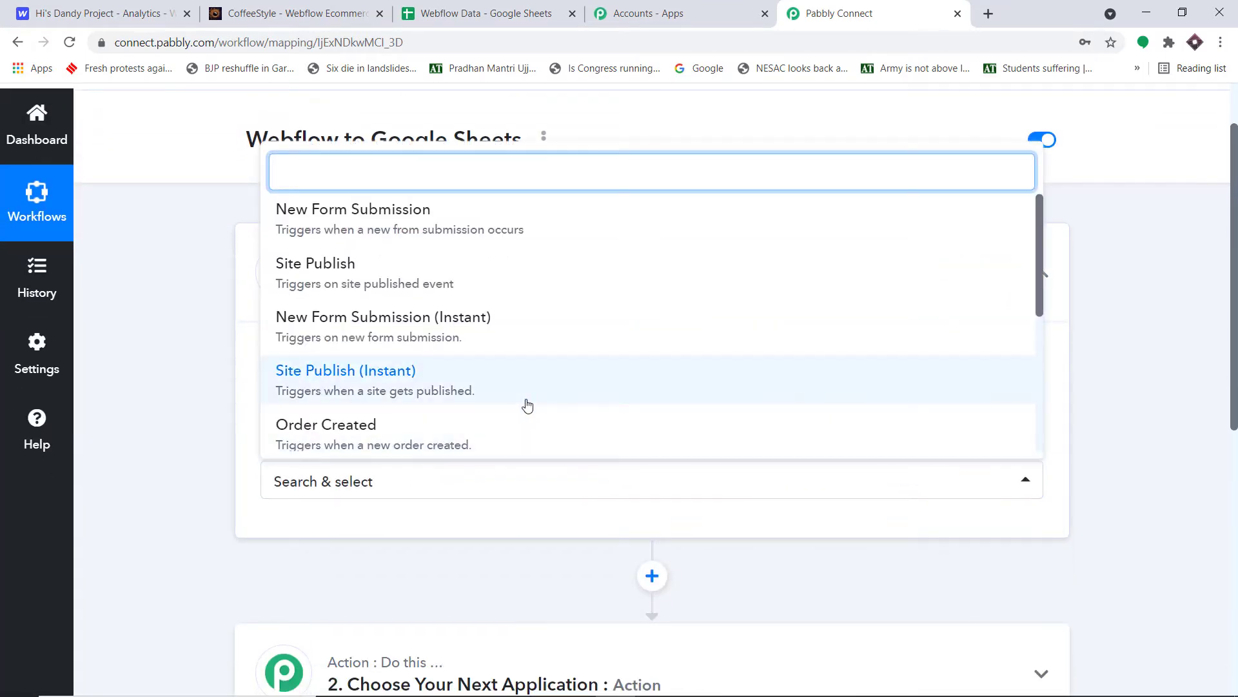
click(442, 228)
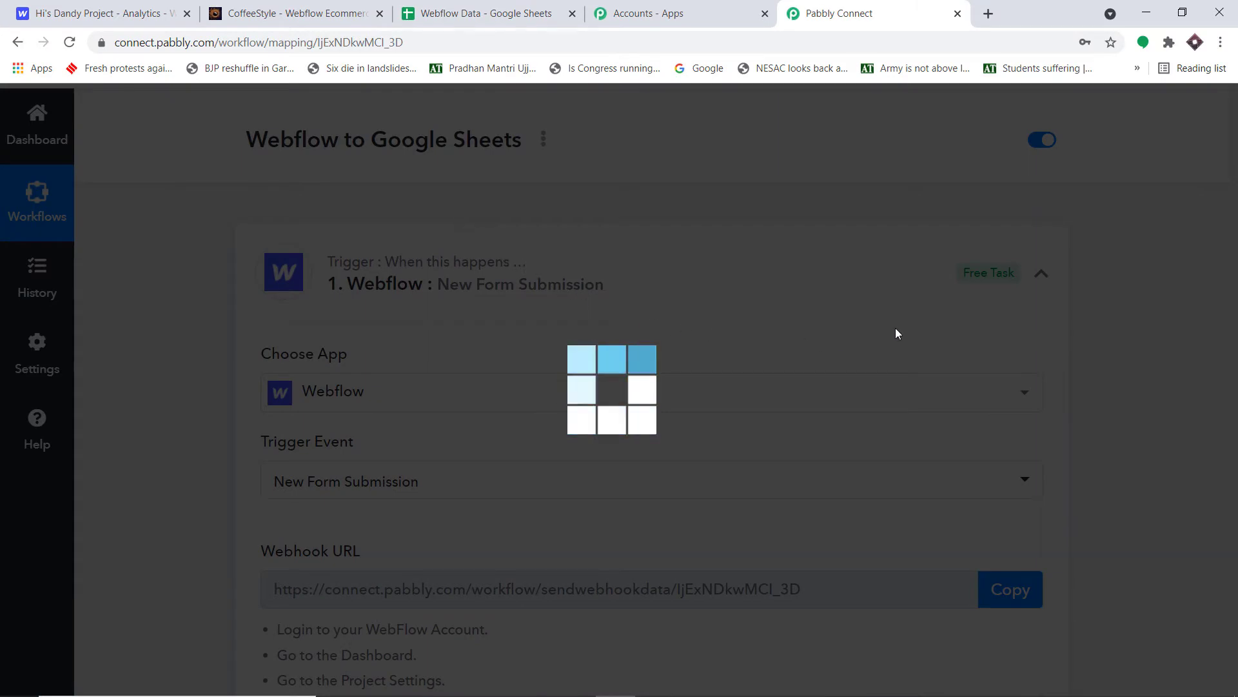
Read the webhook setup instructions up to the dashboard line and open the Webflow projects dashboard
scroll(899, 335, down, 3)
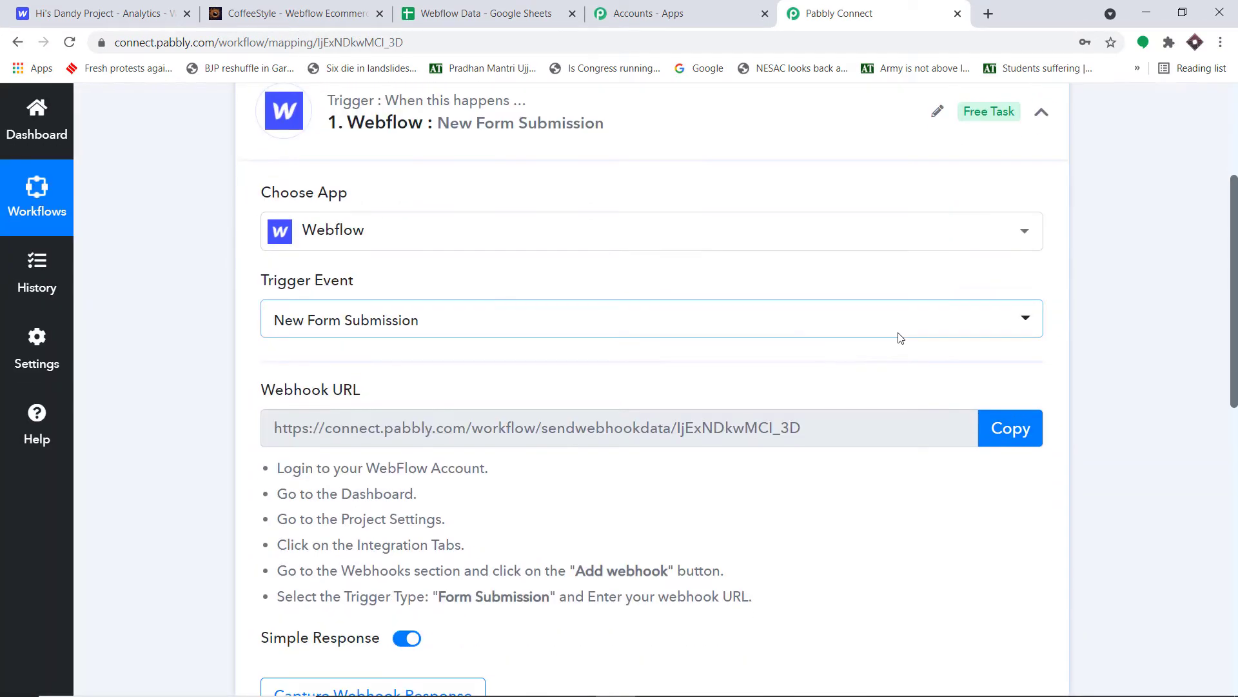
scroll(898, 337, down, 1)
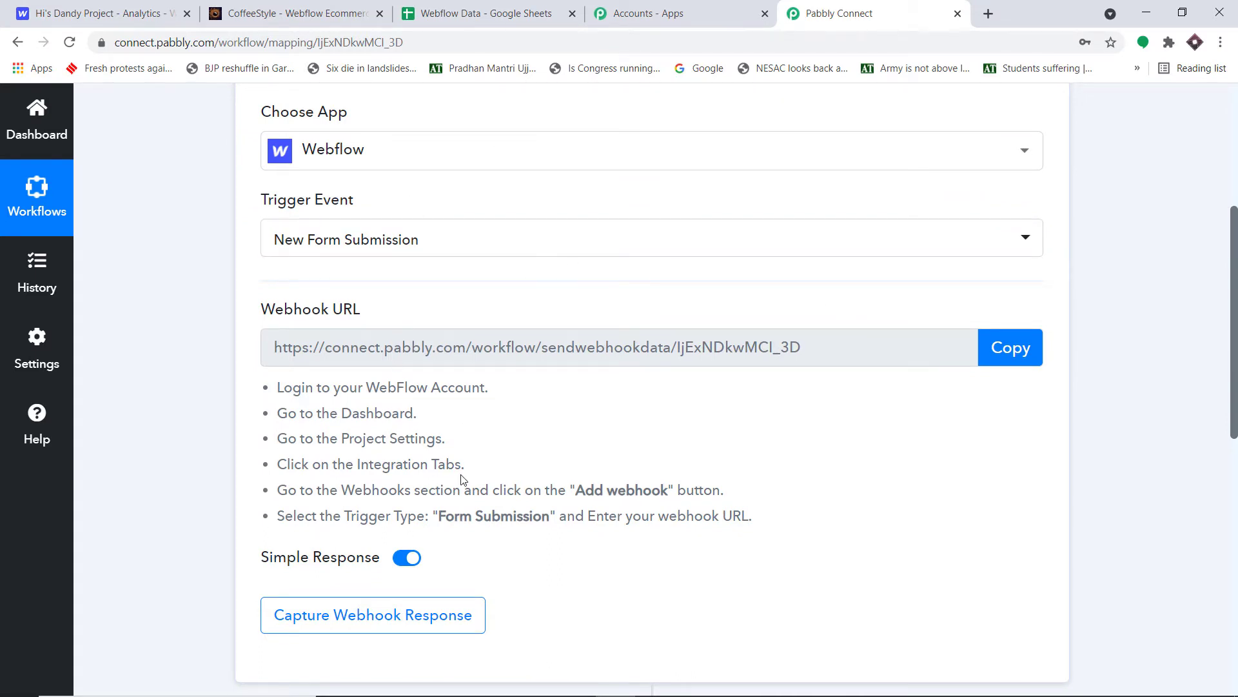
drag(417, 413, 273, 413)
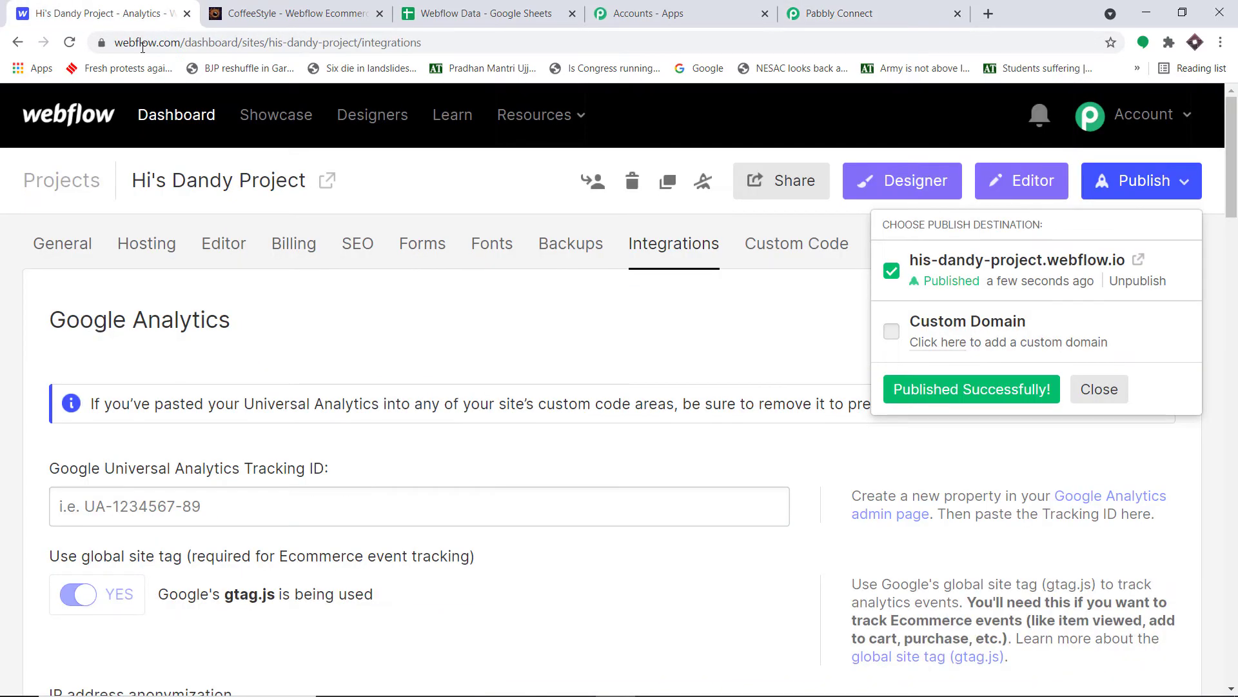
click(78, 11)
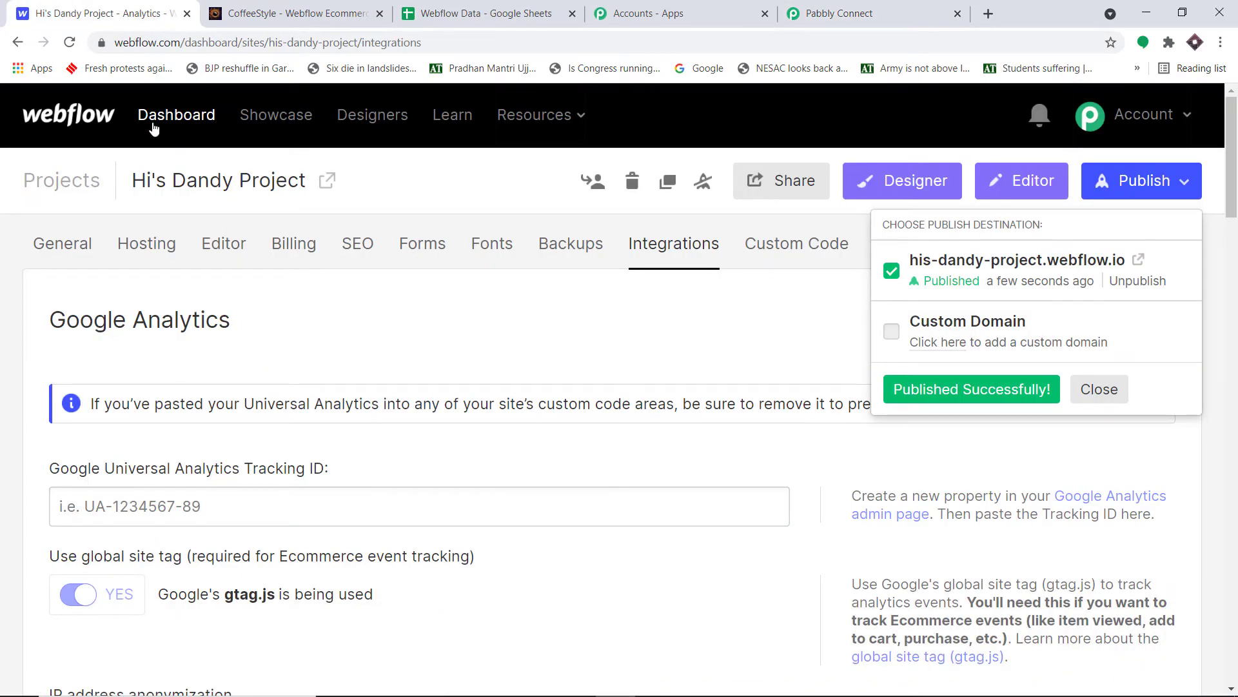
click(74, 119)
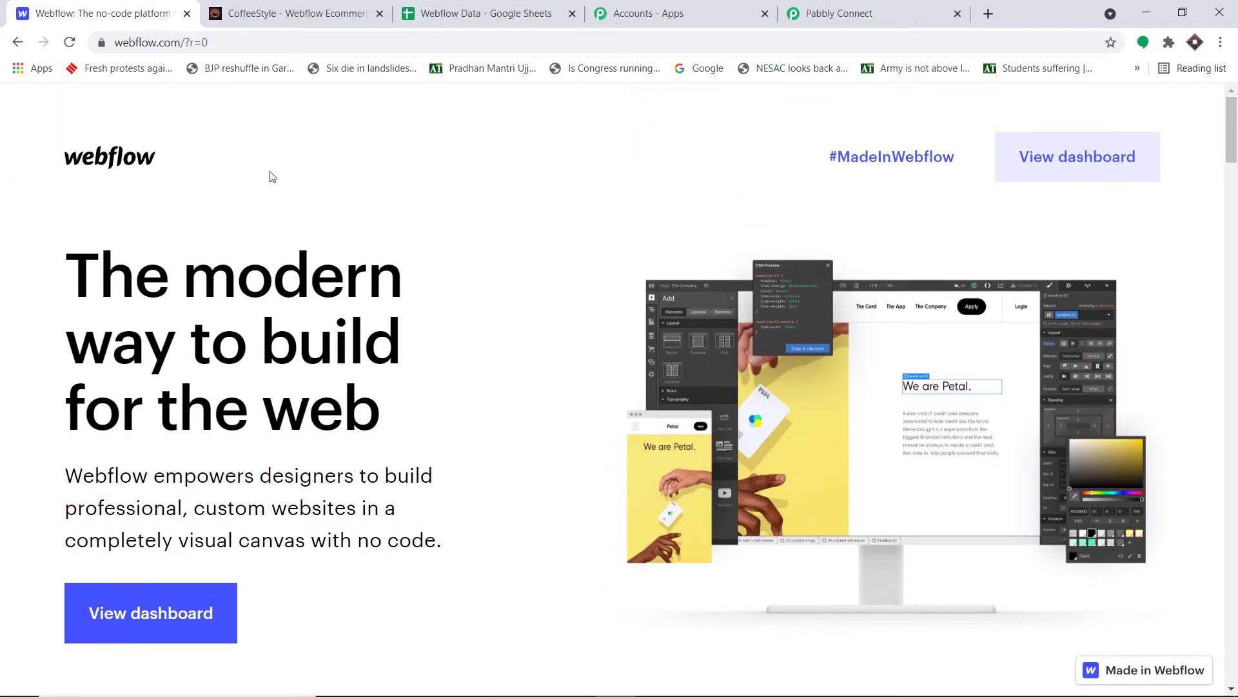
click(117, 153)
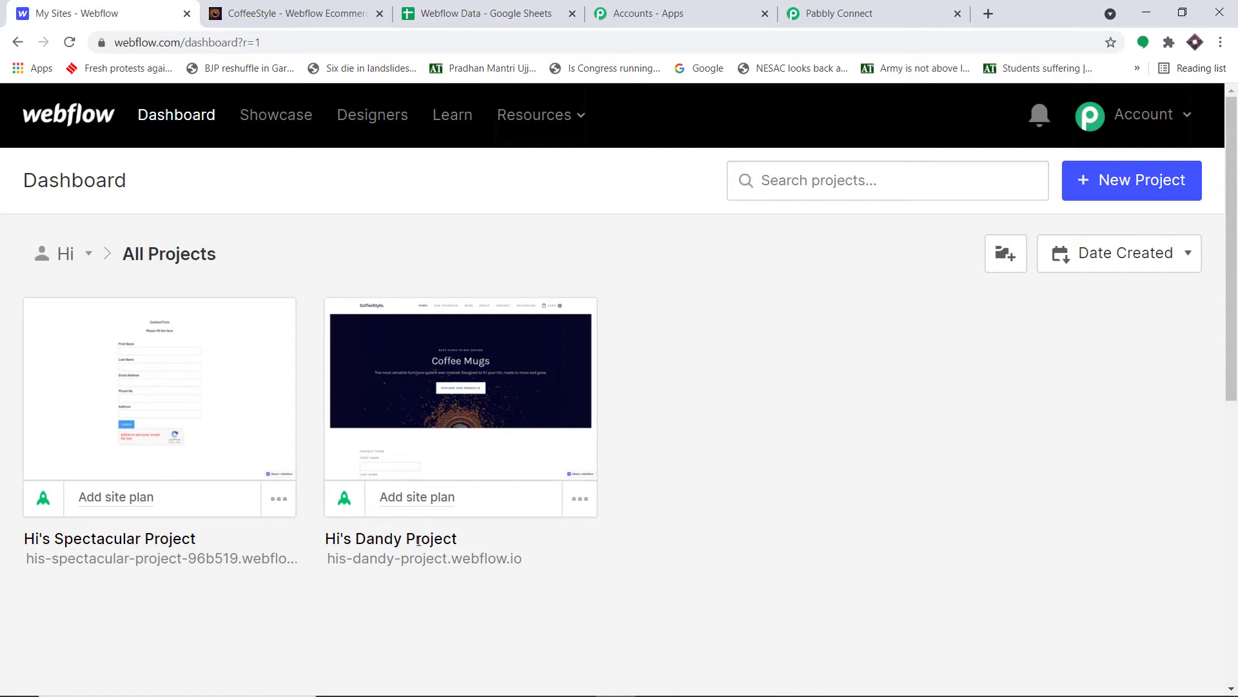
Open Hi's Dandy Project in the Webflow Designer and check the Project Settings instruction in Pabbly Connect
mouse_move(584, 439)
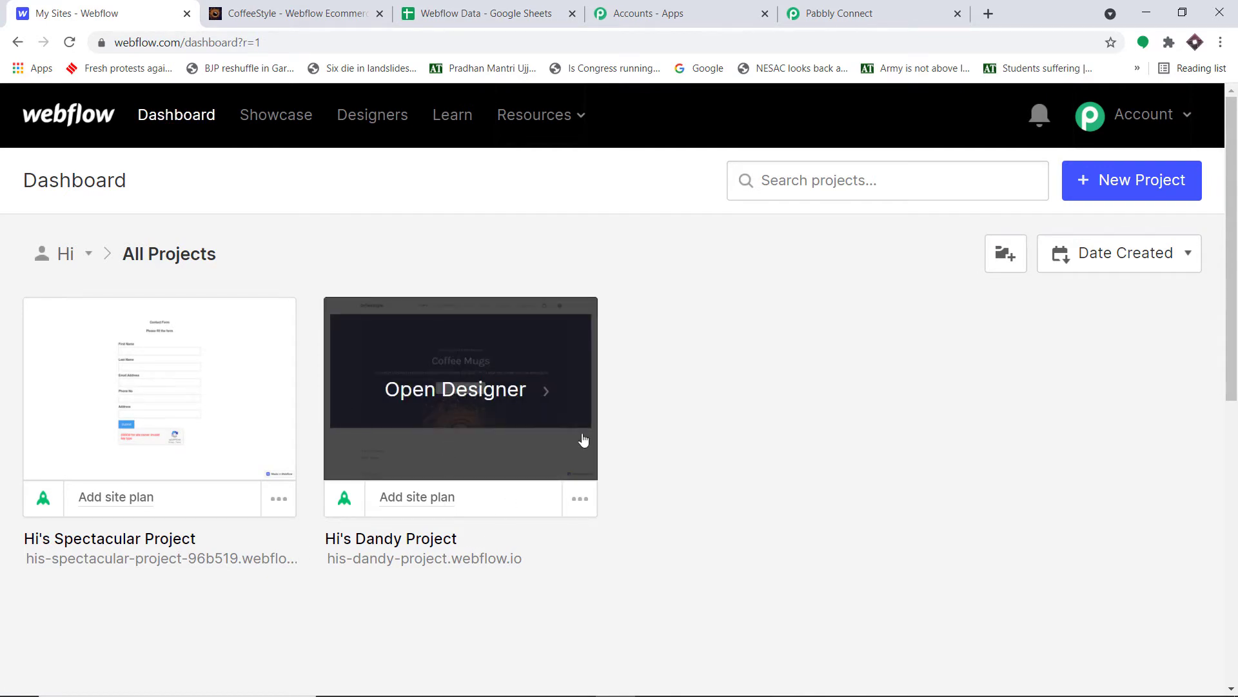
click(464, 357)
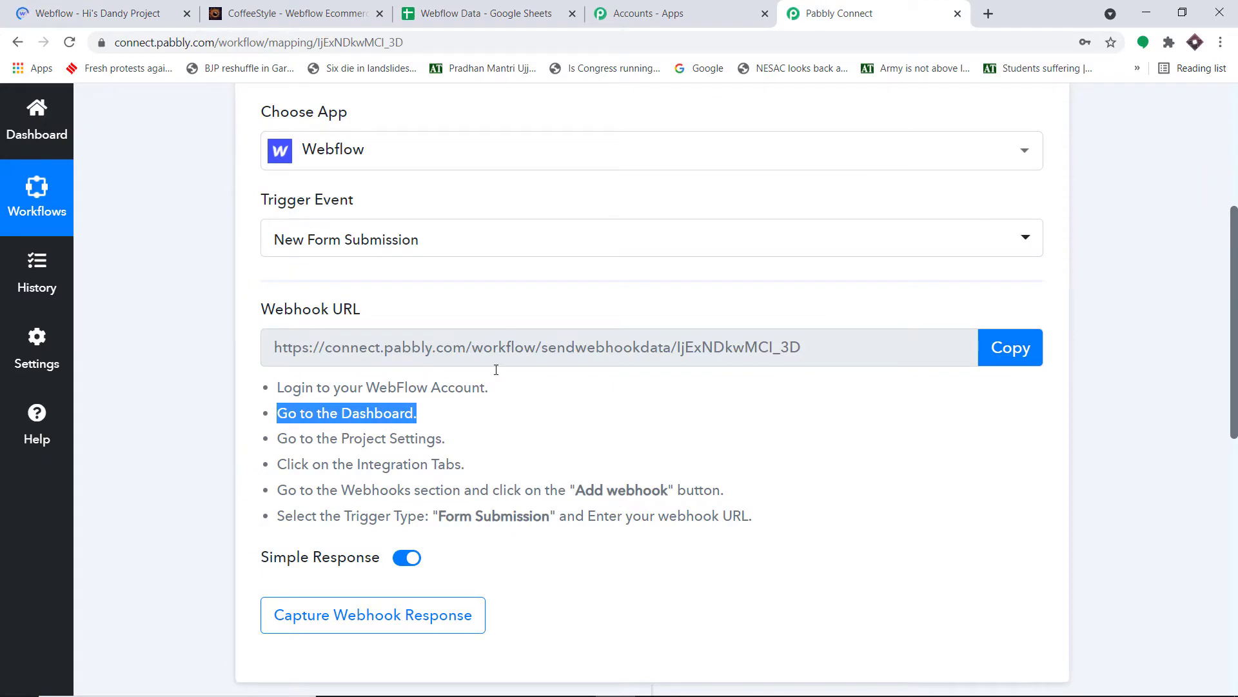
drag(469, 440, 337, 439)
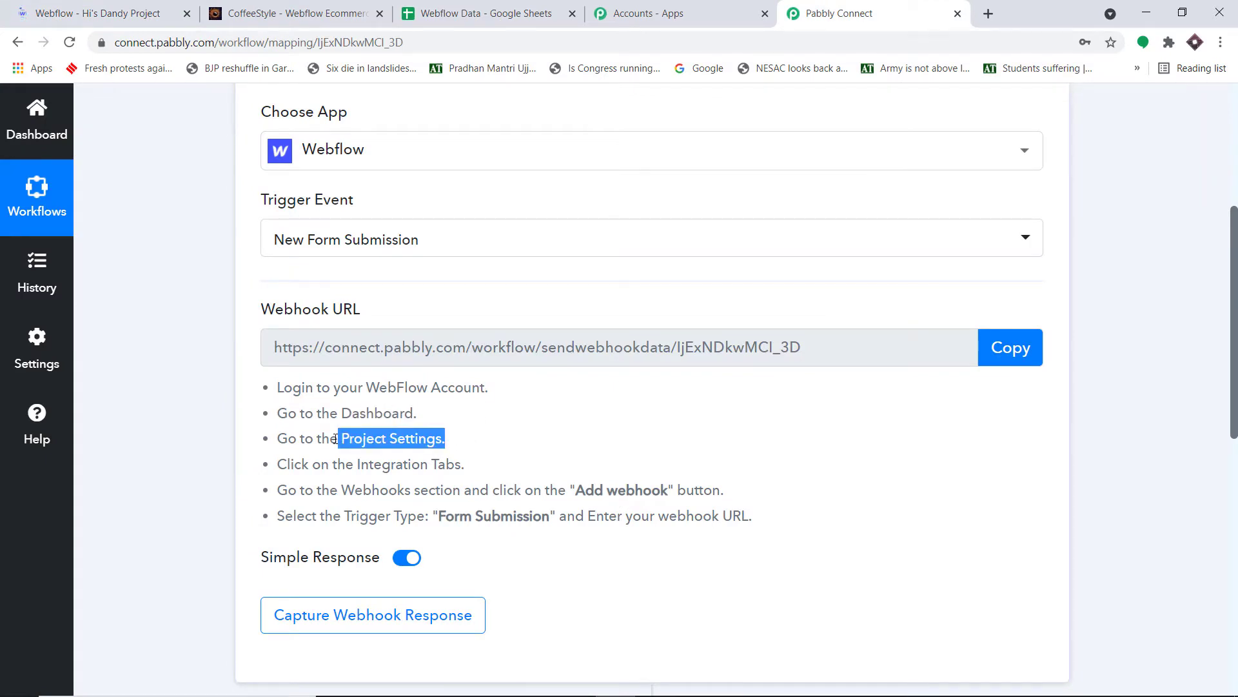
Switch to the Webflow Designer and open the Project Settings of Hi's Dandy Project
click(73, 8)
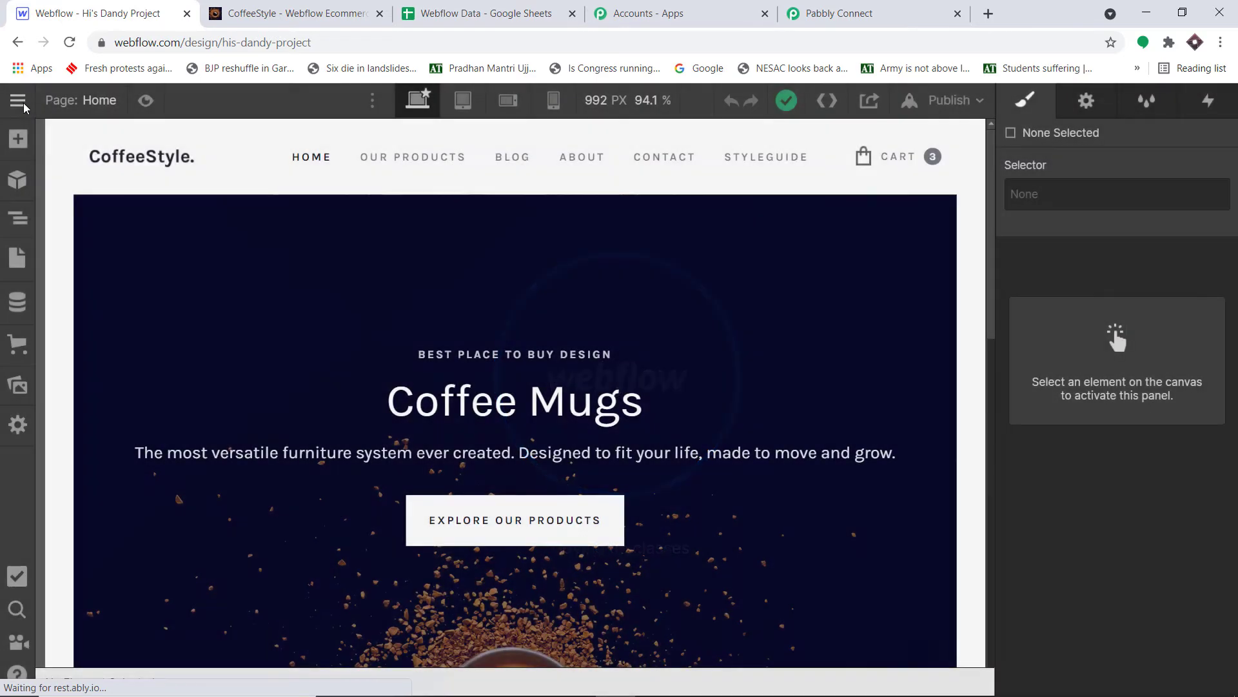
click(18, 101)
click(62, 165)
Check the Integration Tabs instruction in Pabbly Connect and open the Integrations settings of the Webflow project
click(838, 13)
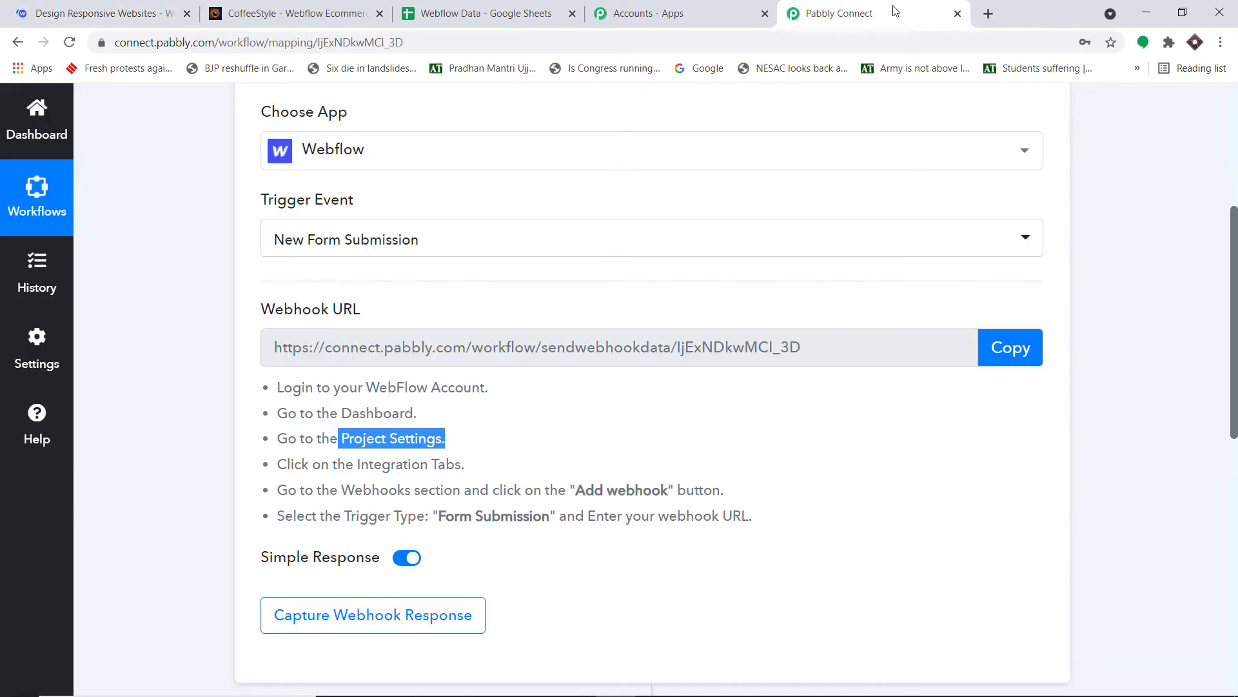
drag(499, 464, 354, 464)
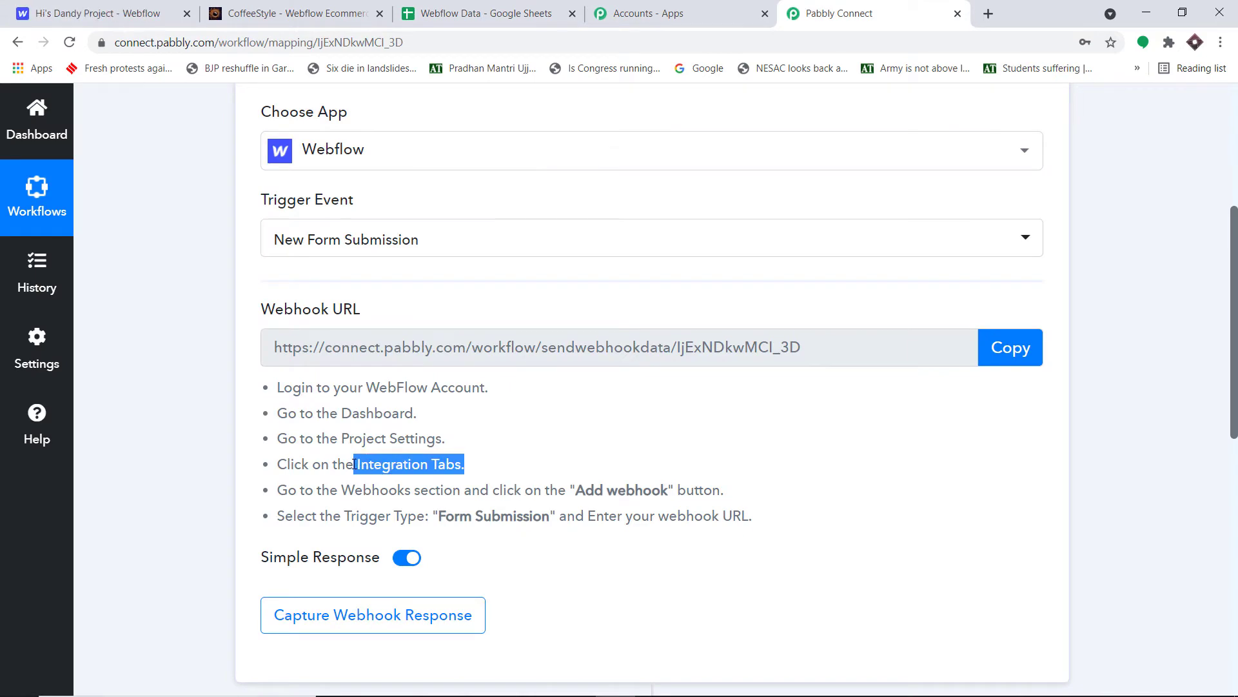
click(88, 6)
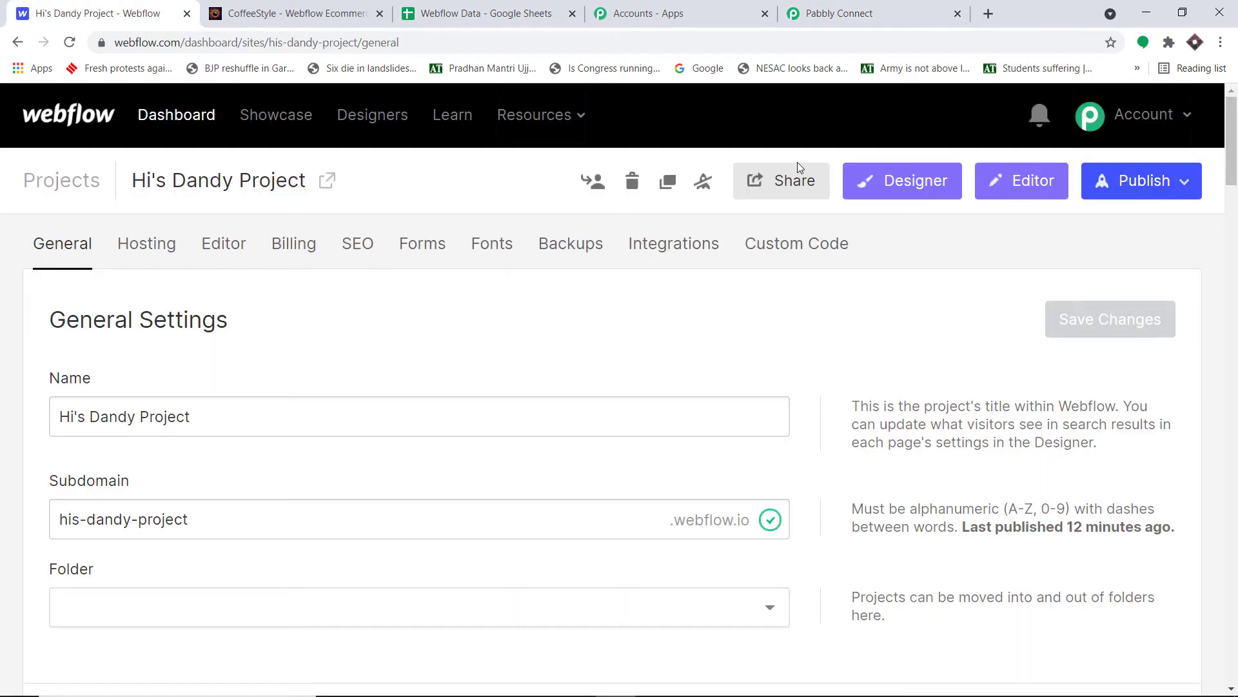
click(678, 242)
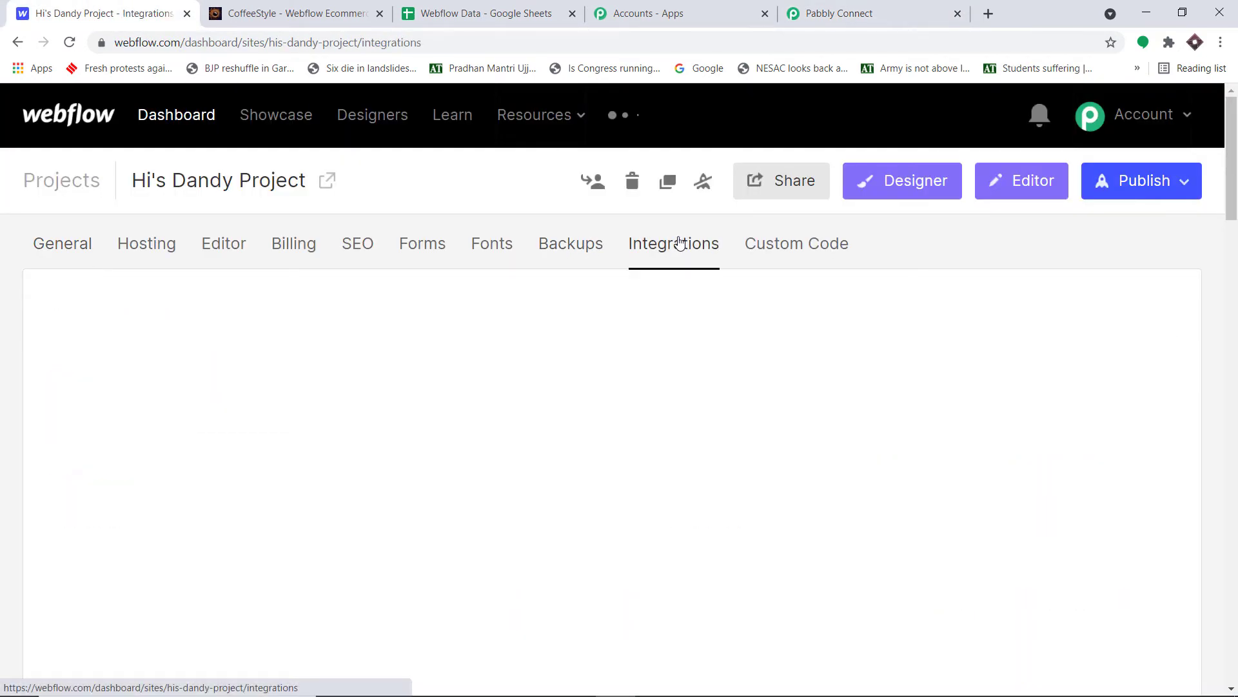
Read the Add webhook instruction in Pabbly Connect and start a new webhook in the Webflow project's Webhooks section
click(883, 13)
scroll(591, 335, down, 2)
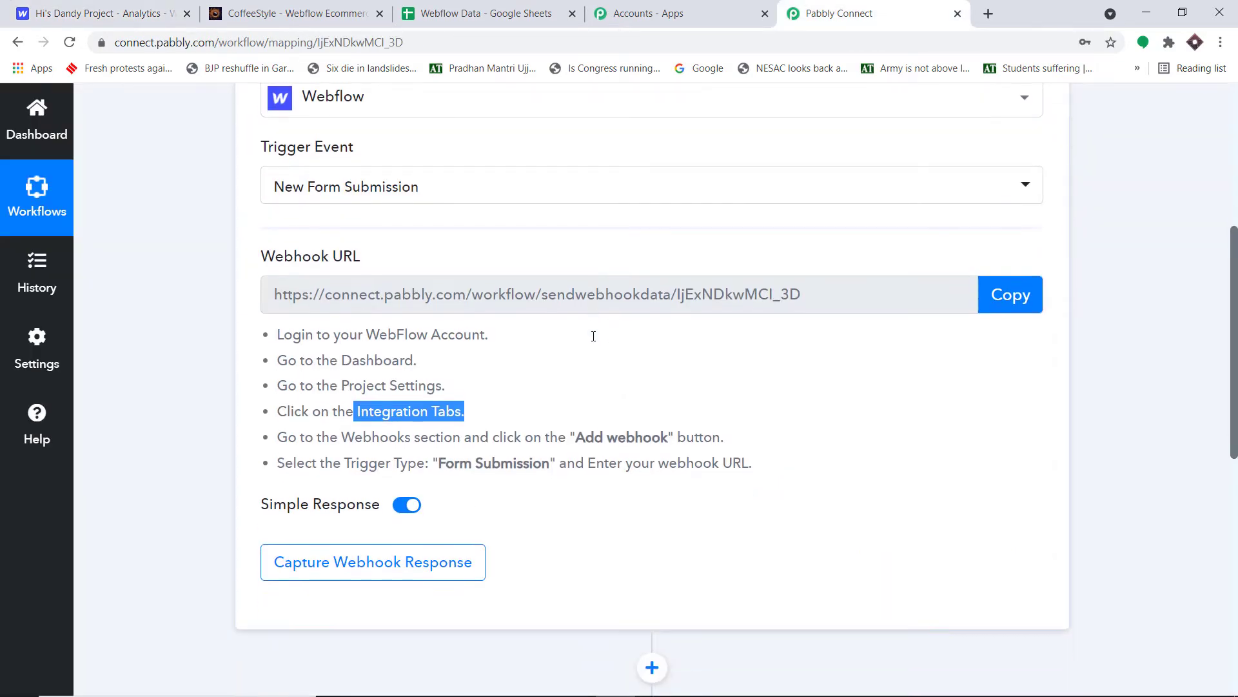
drag(735, 410, 548, 411)
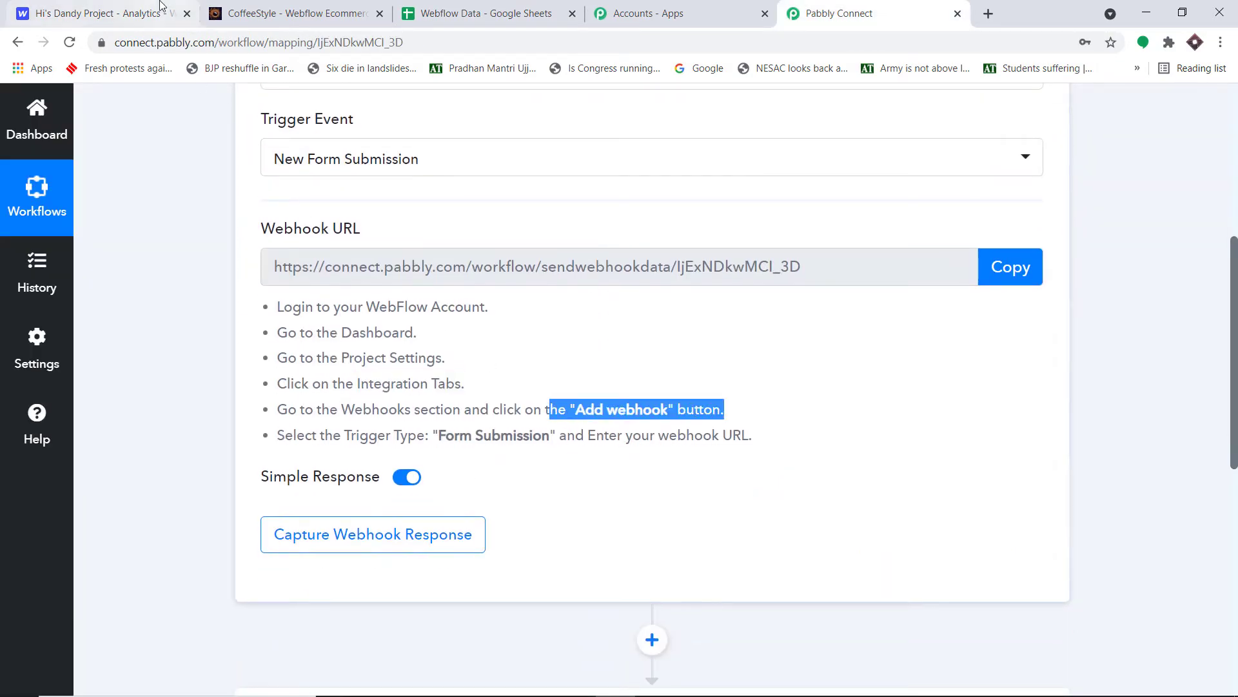
click(96, 13)
scroll(688, 318, down, 20)
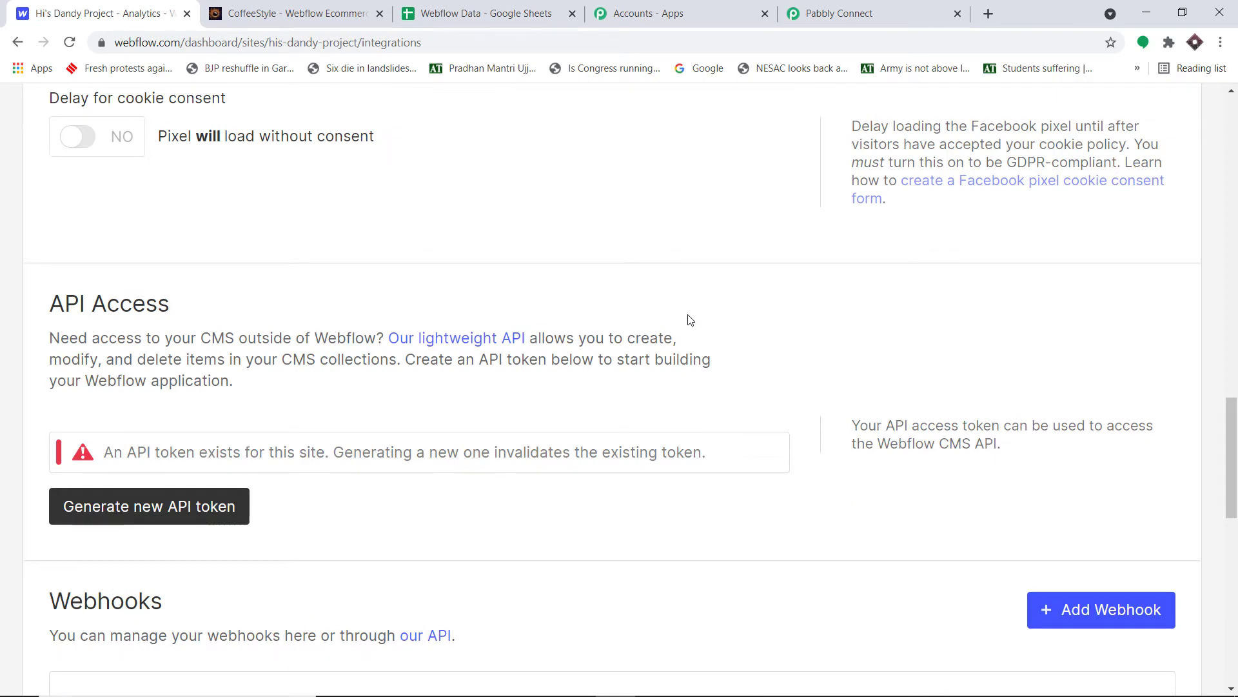
scroll(690, 320, down, 3)
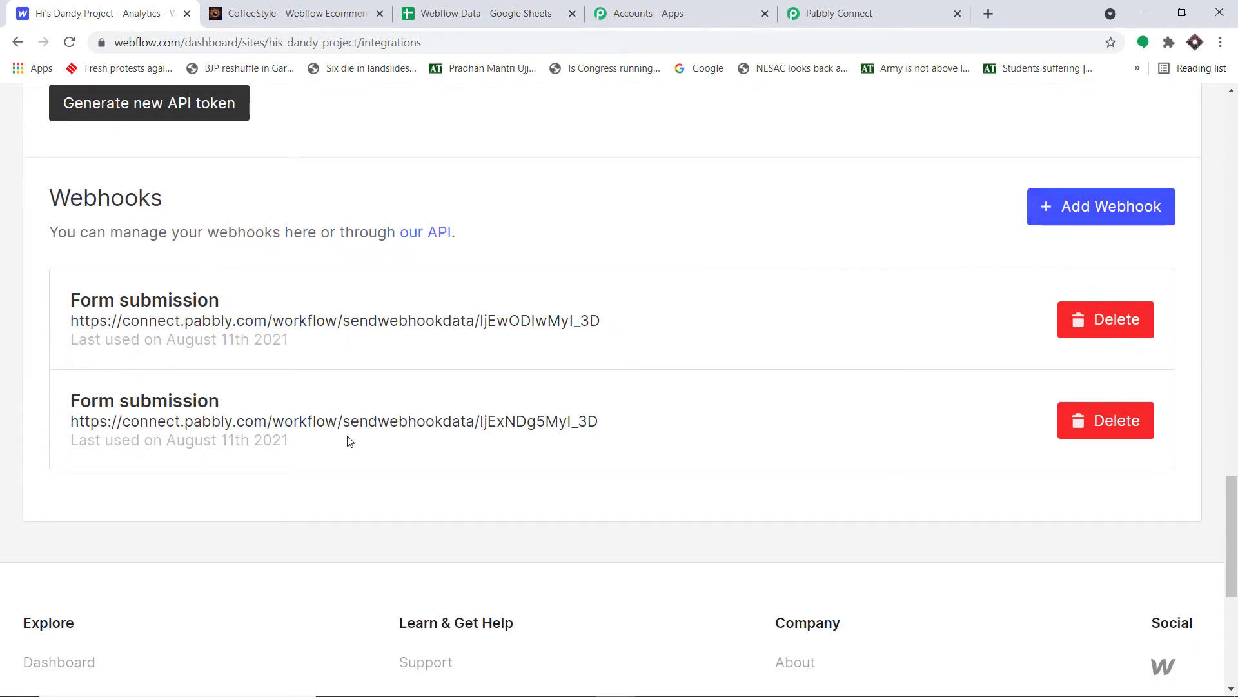
click(1066, 207)
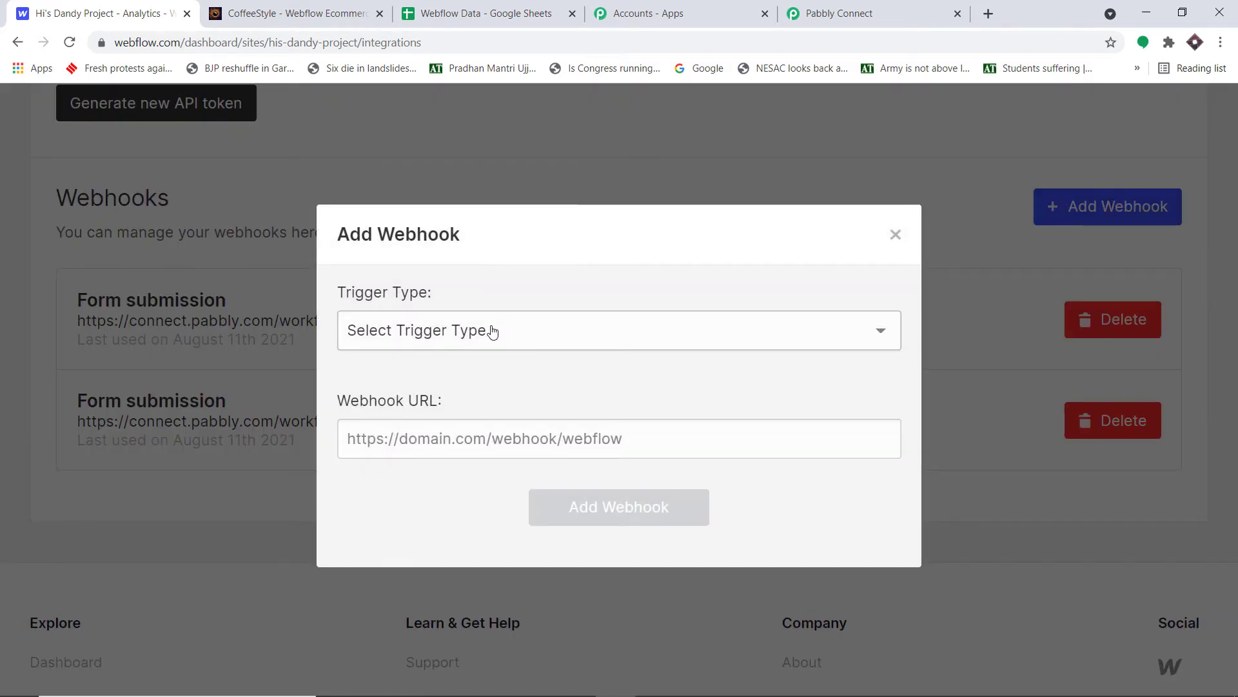
Check the trigger type instruction in Pabbly Connect and set the new Webflow webhook's trigger type to Form submission
click(813, 15)
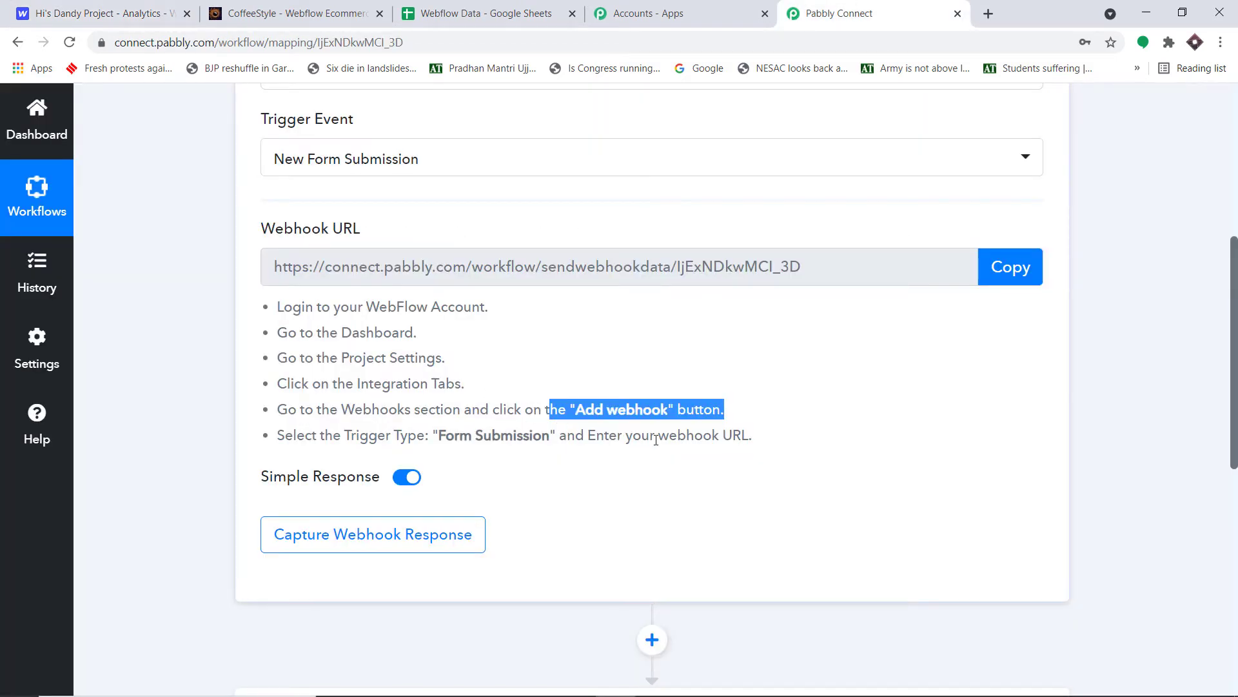
drag(782, 449, 435, 431)
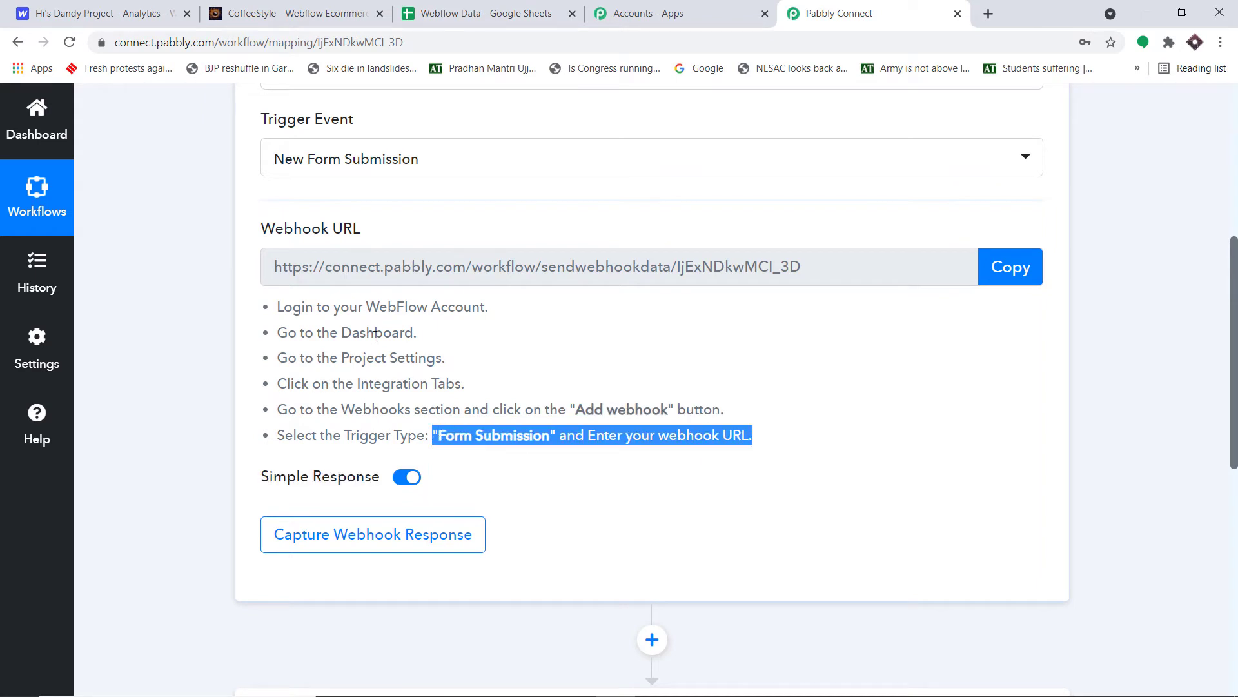
click(50, 5)
click(413, 326)
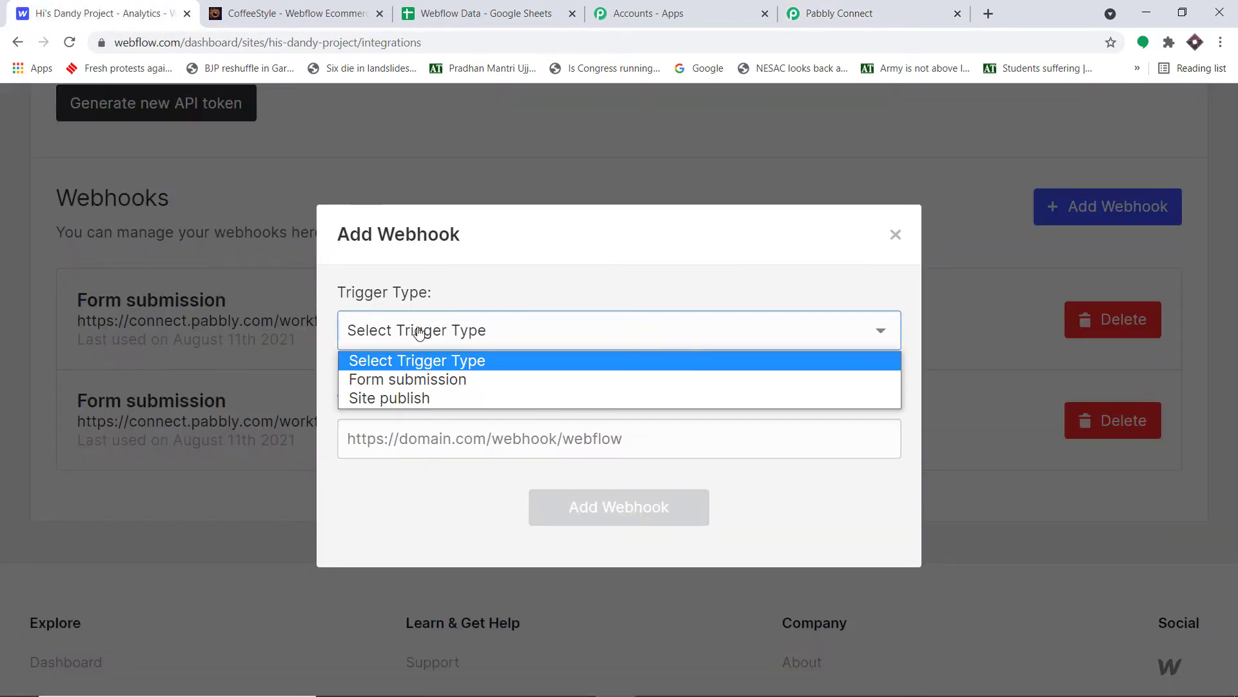
click(445, 381)
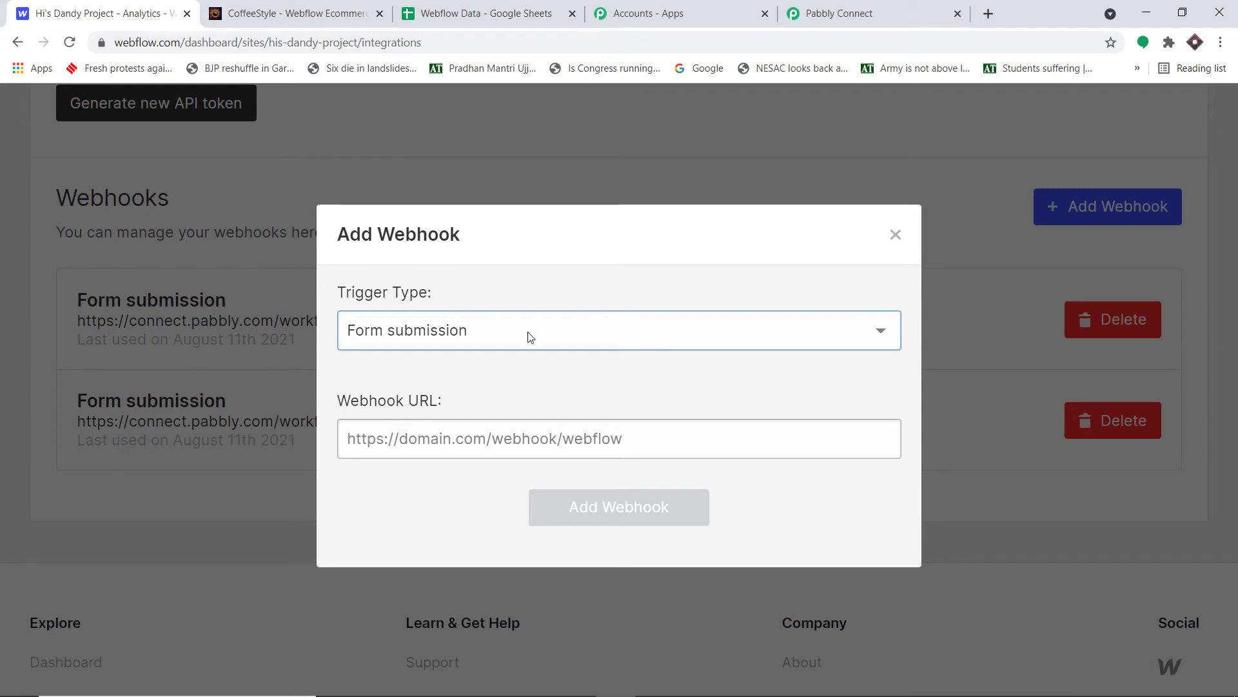
Add the Form submission webhook in Webflow using the webhook URL copied from the Pabbly Connect trigger step
click(929, 13)
click(1009, 276)
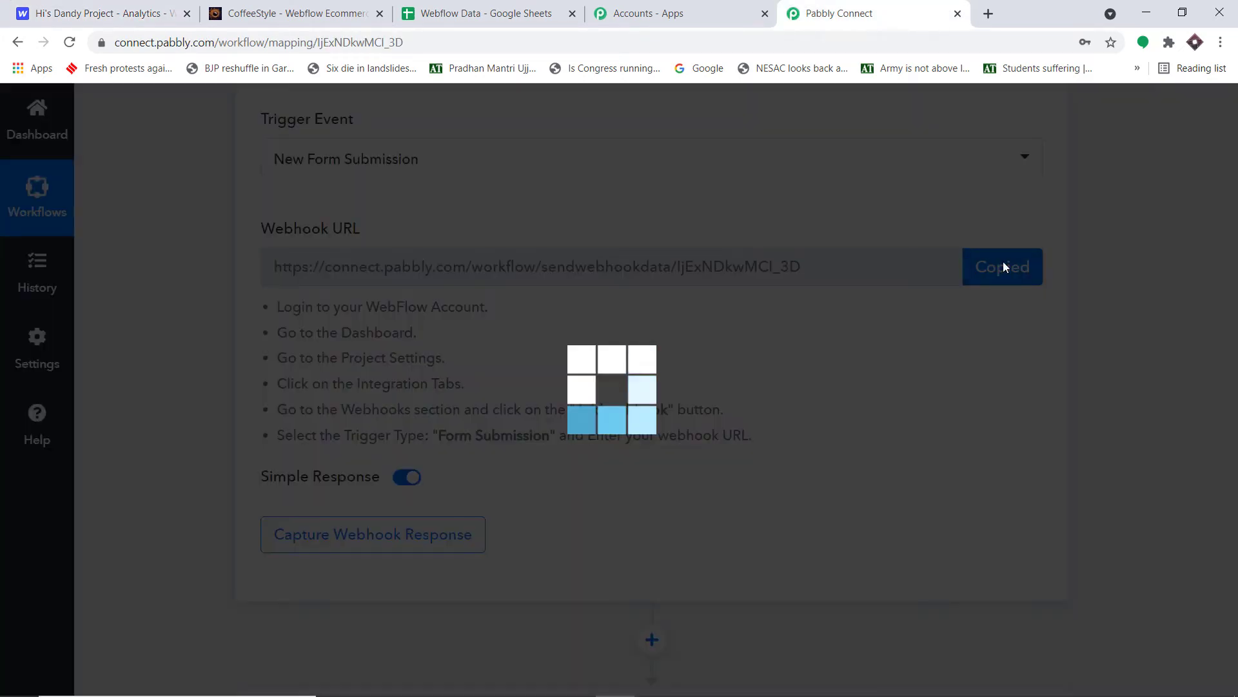
click(103, 13)
click(417, 452)
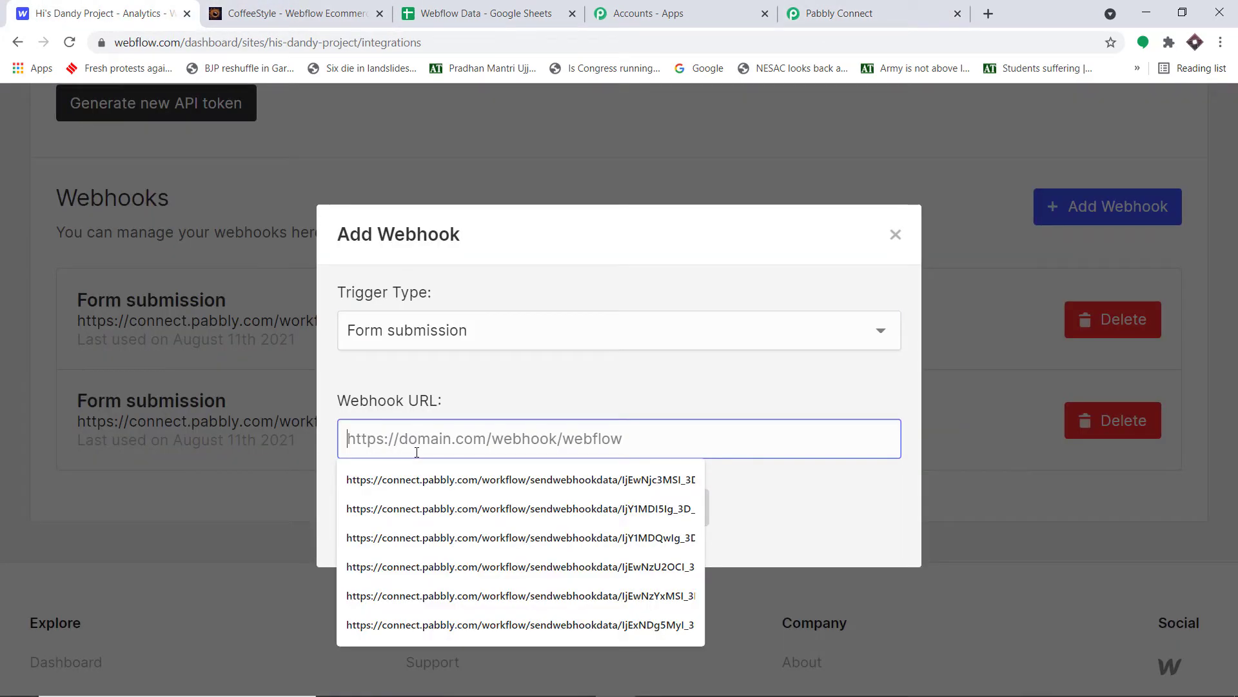
key(ctrl+v)
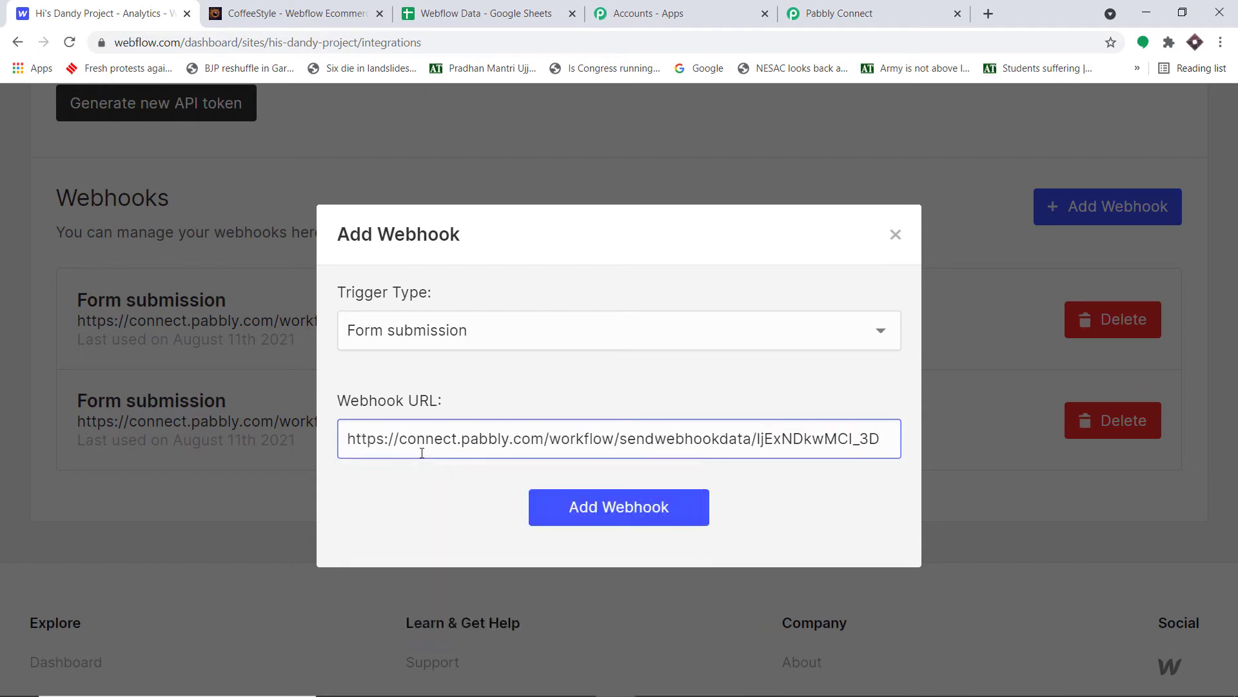
click(606, 513)
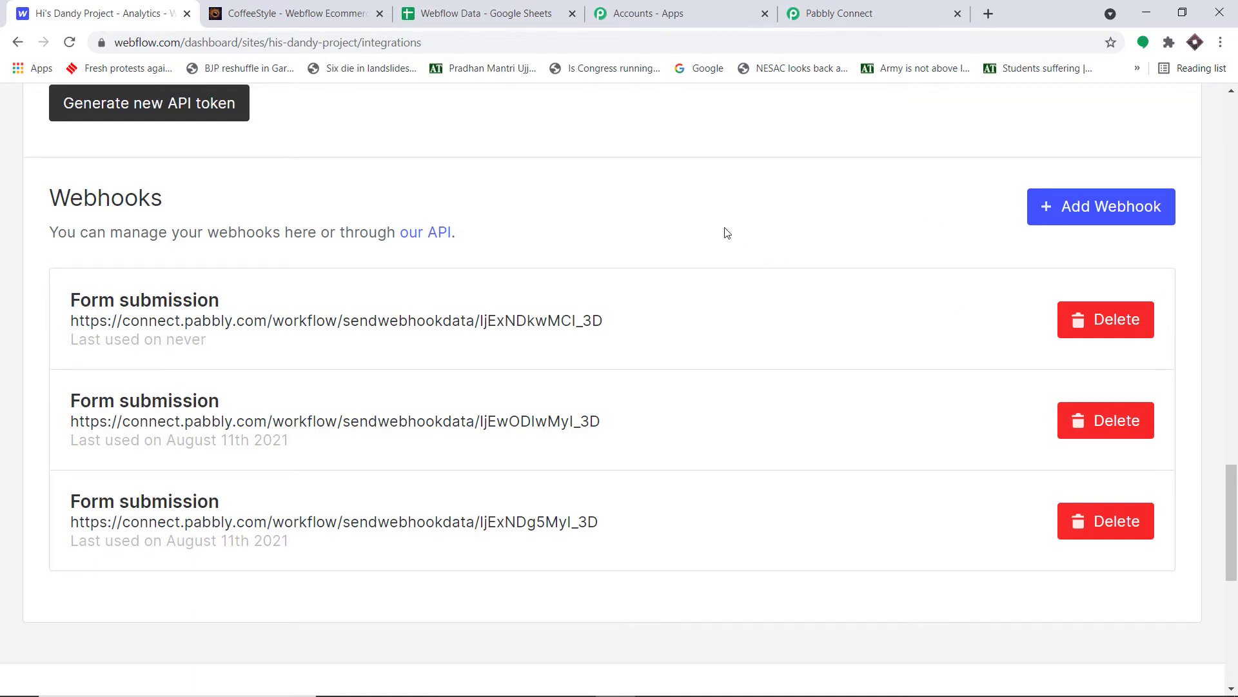
Publish the Webflow project to his-dandy-project.webflow.io and open the contact form on the live site
scroll(691, 240, up, 3)
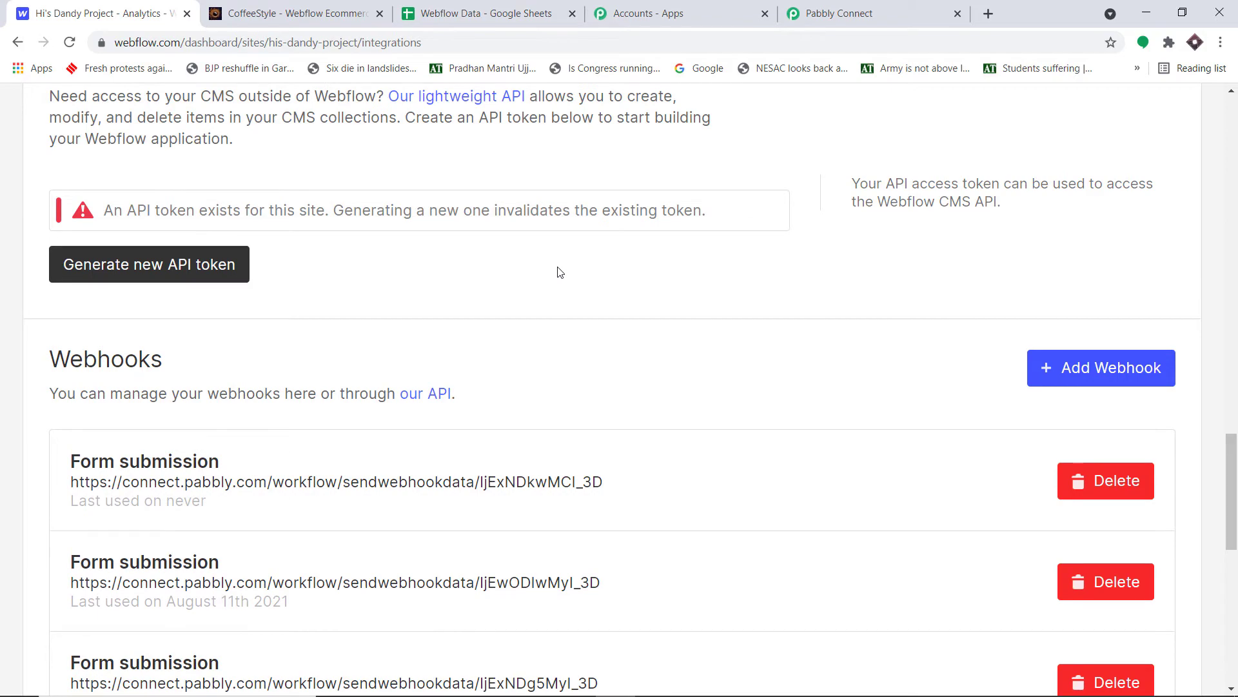
scroll(707, 338, up, 20)
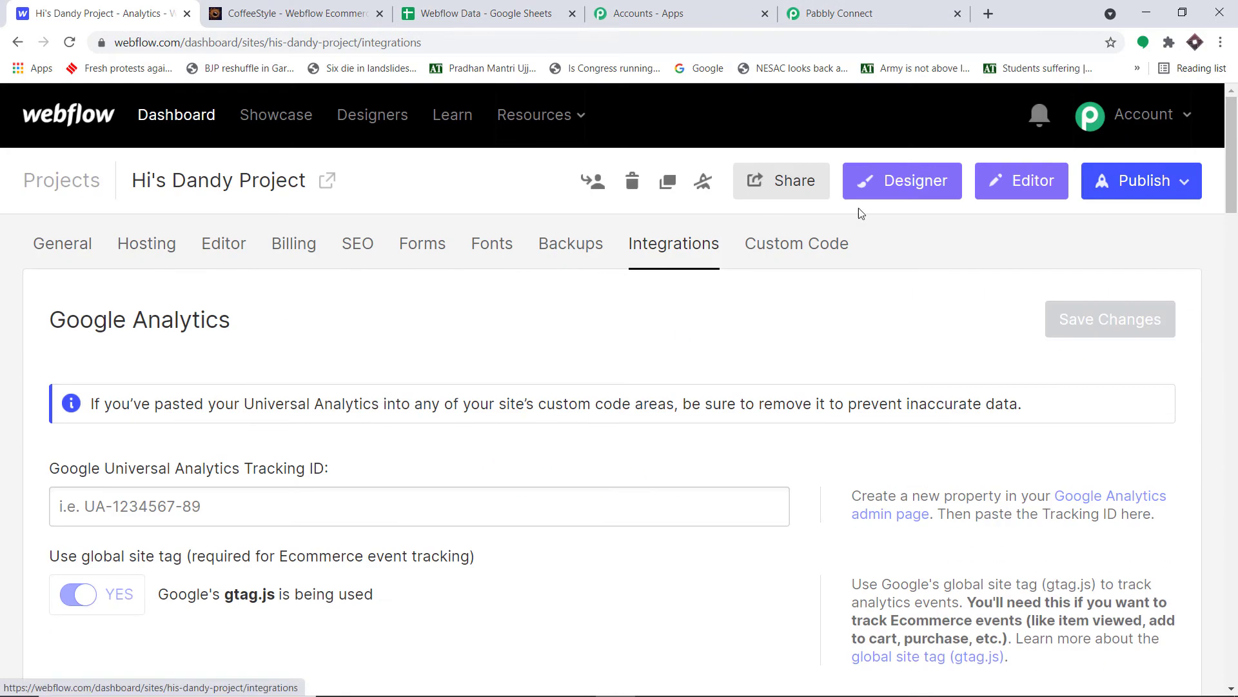
click(1141, 180)
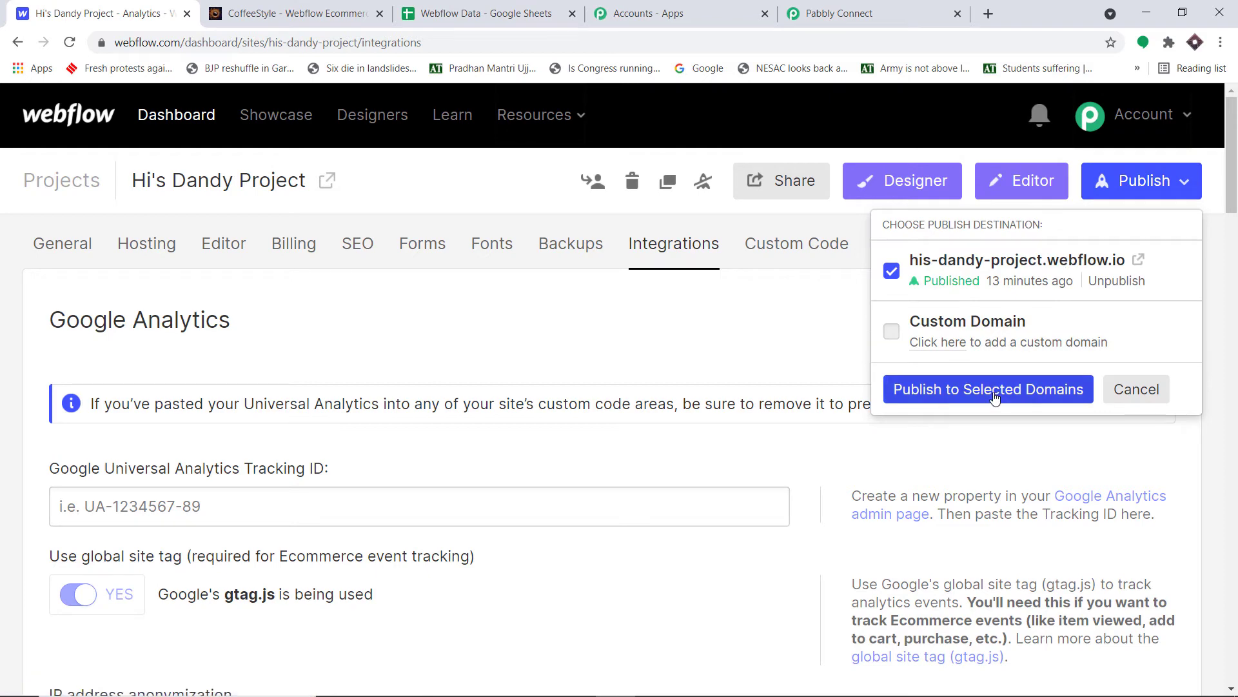
click(994, 391)
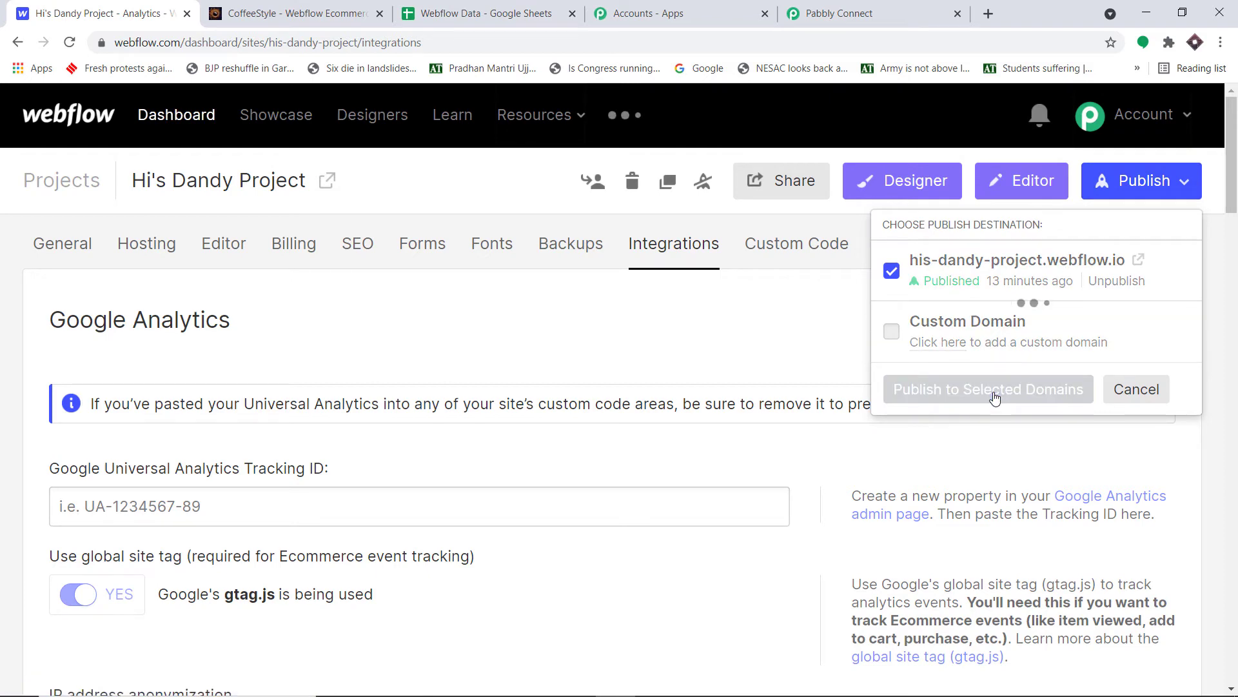
click(1139, 262)
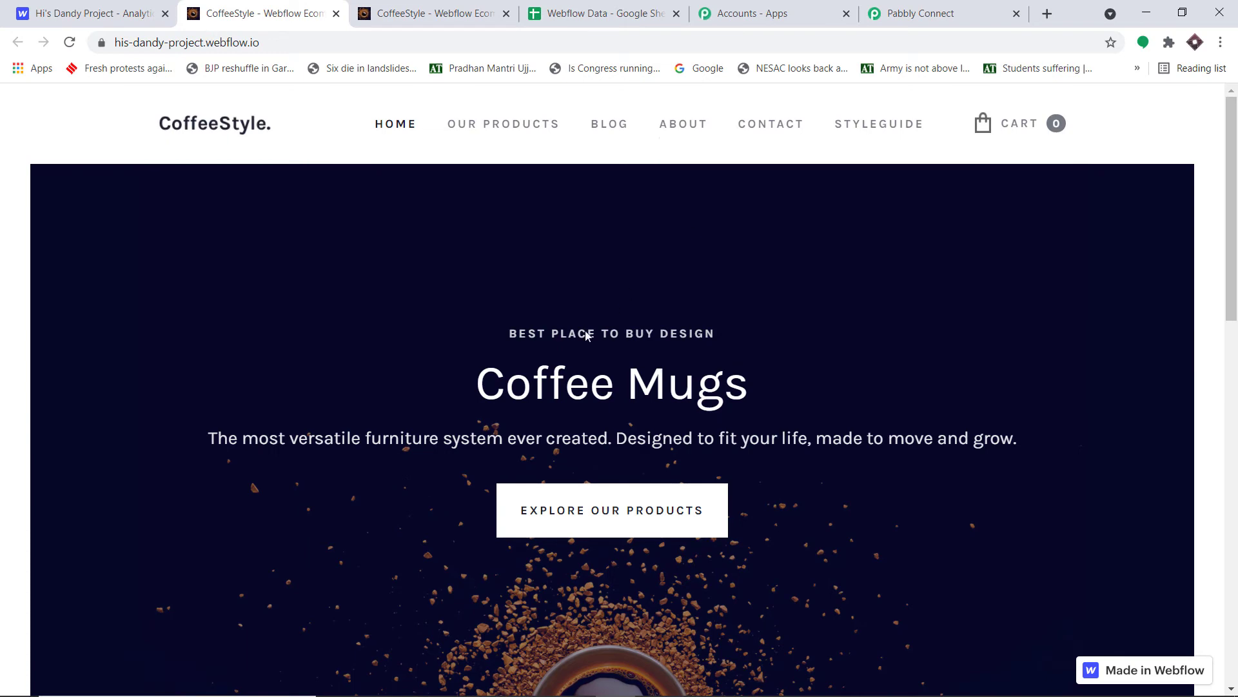
scroll(537, 387, down, 8)
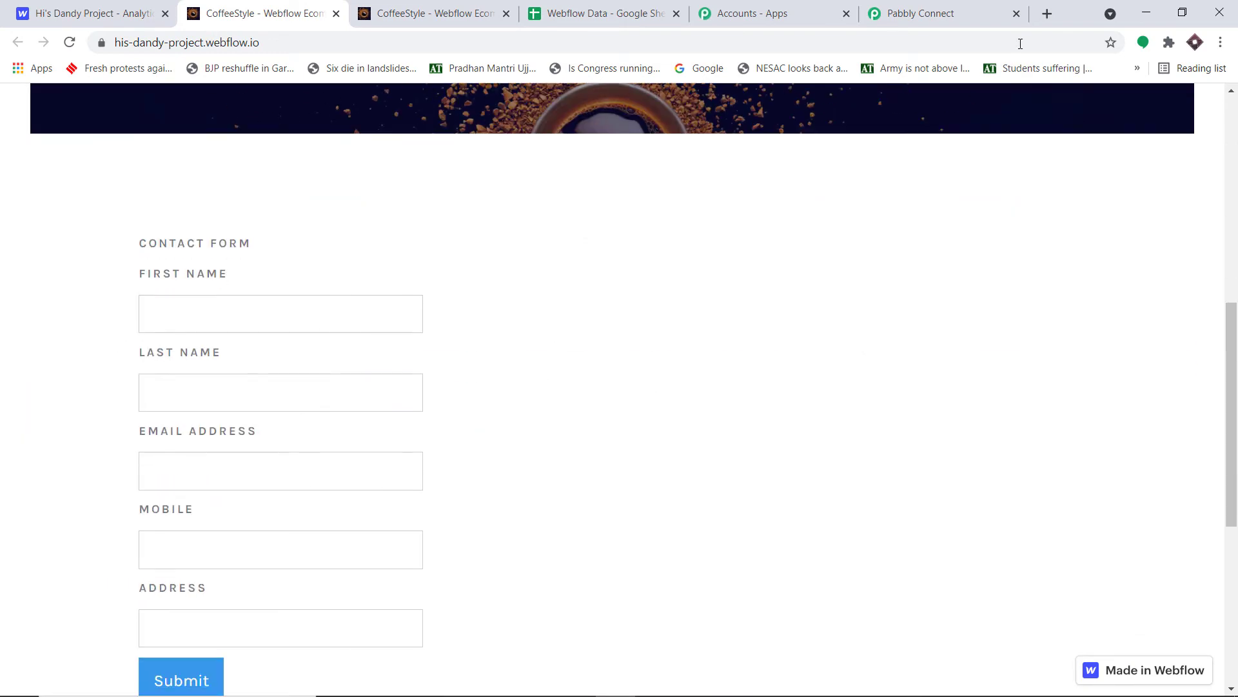
Check the webhook response status in the Pabbly Connect trigger step and return to the live site's contact form
click(968, 14)
scroll(830, 263, down, 4)
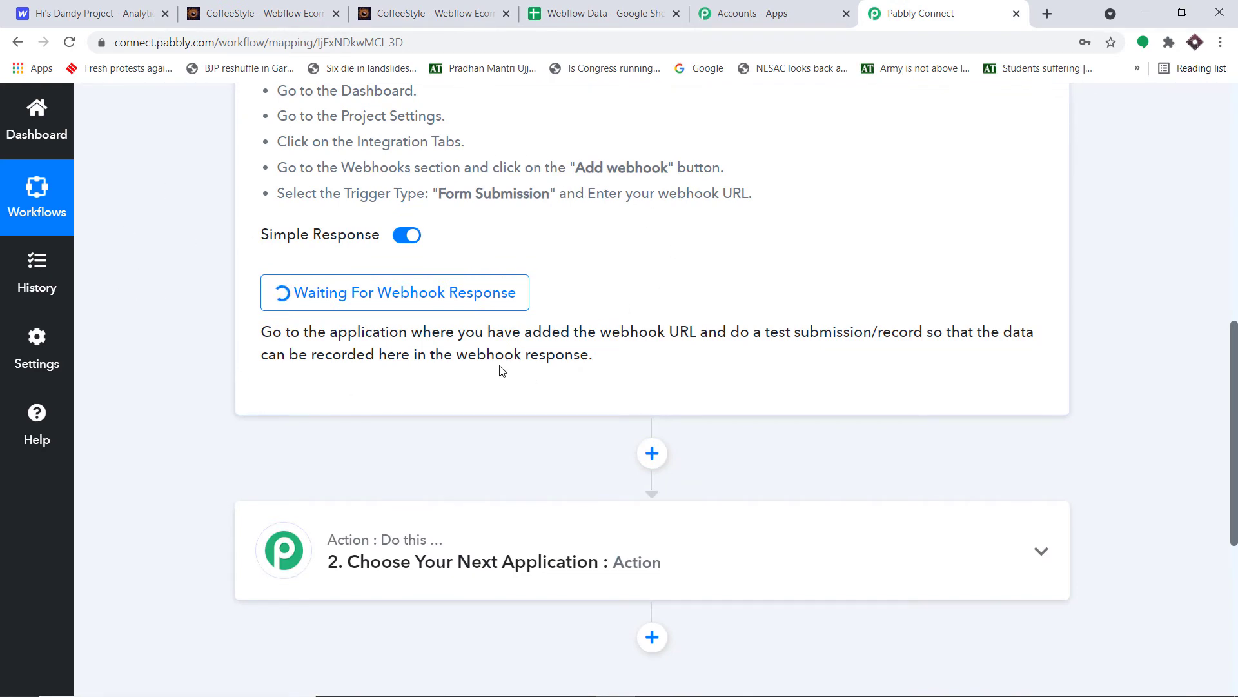
click(434, 15)
click(306, 3)
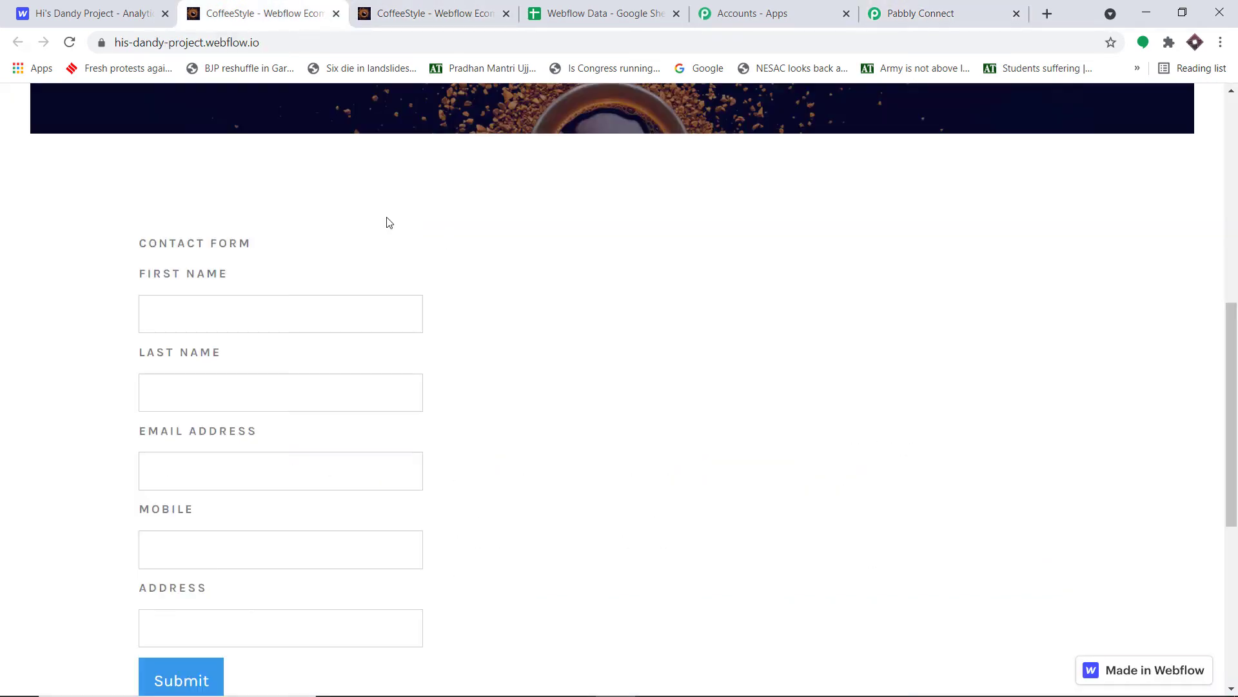
Fill in the contact form with a saved contact's first name, last name, email, mobile and address, and submit it
click(266, 314)
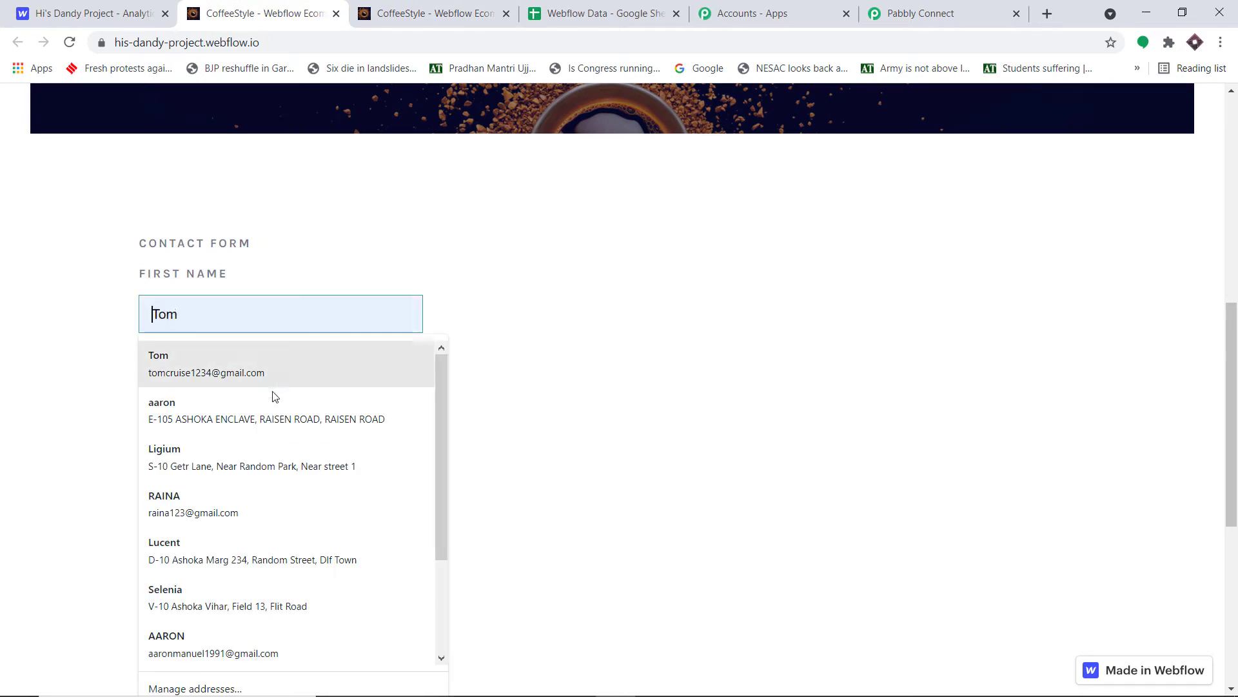
click(230, 562)
scroll(511, 378, down, 1)
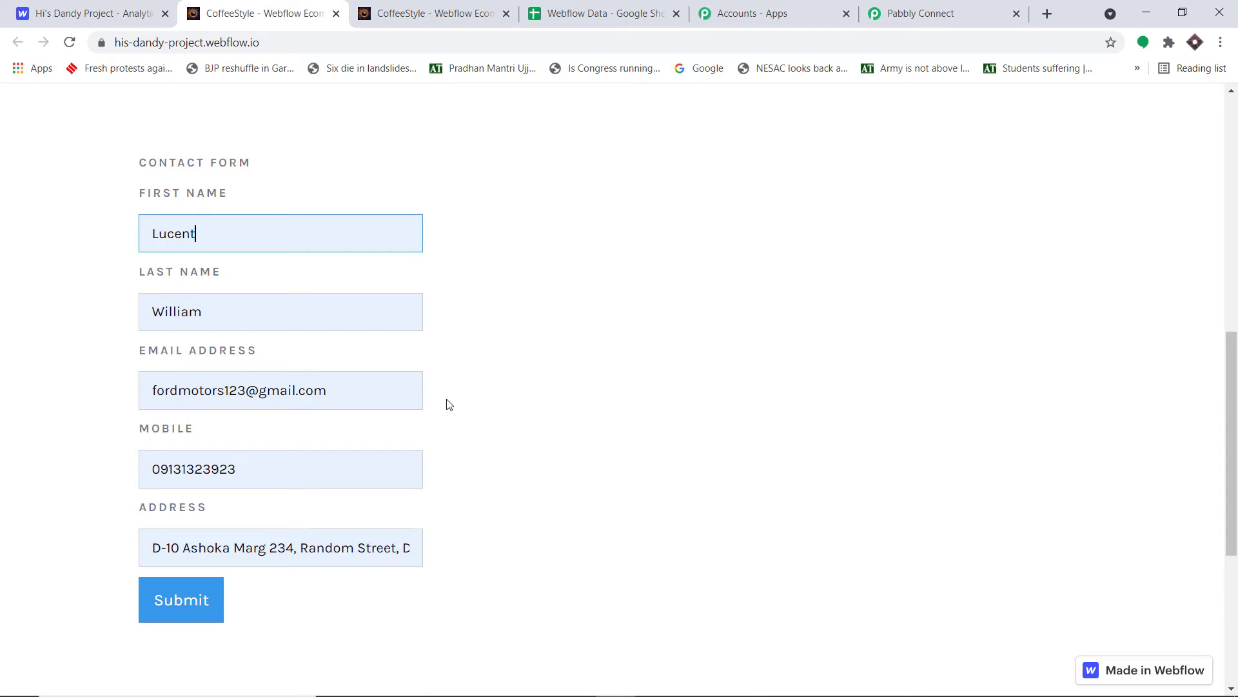
scroll(387, 401, down, 2)
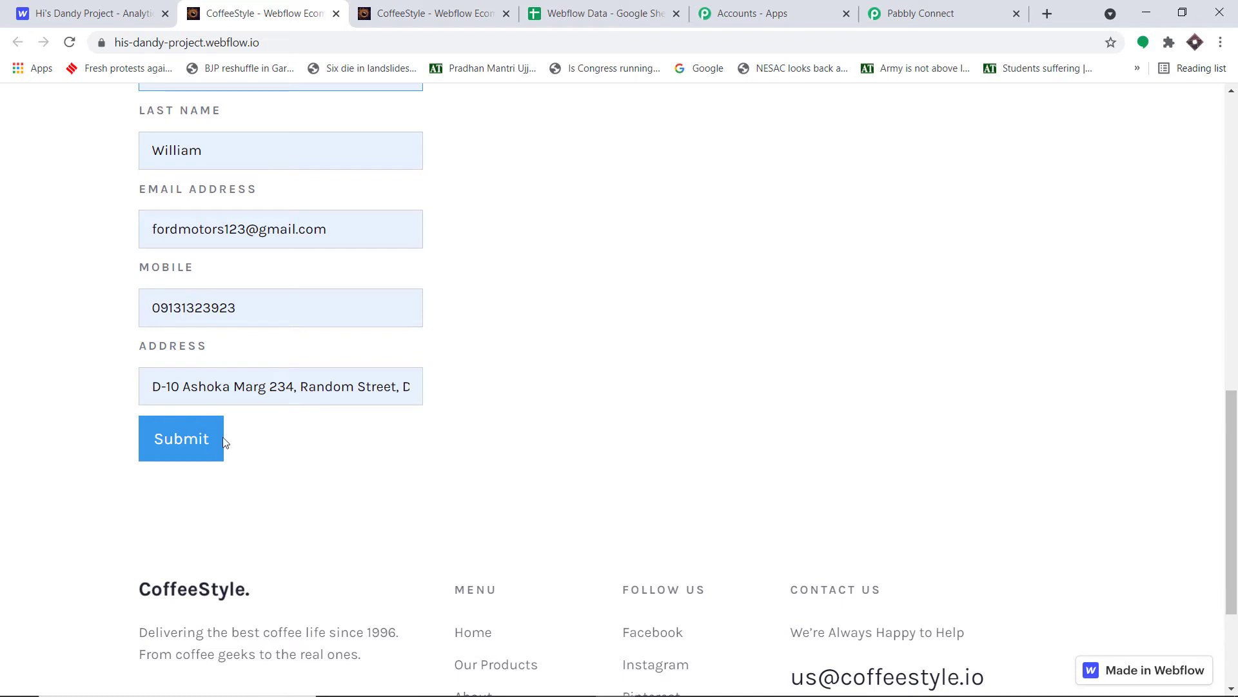
click(203, 441)
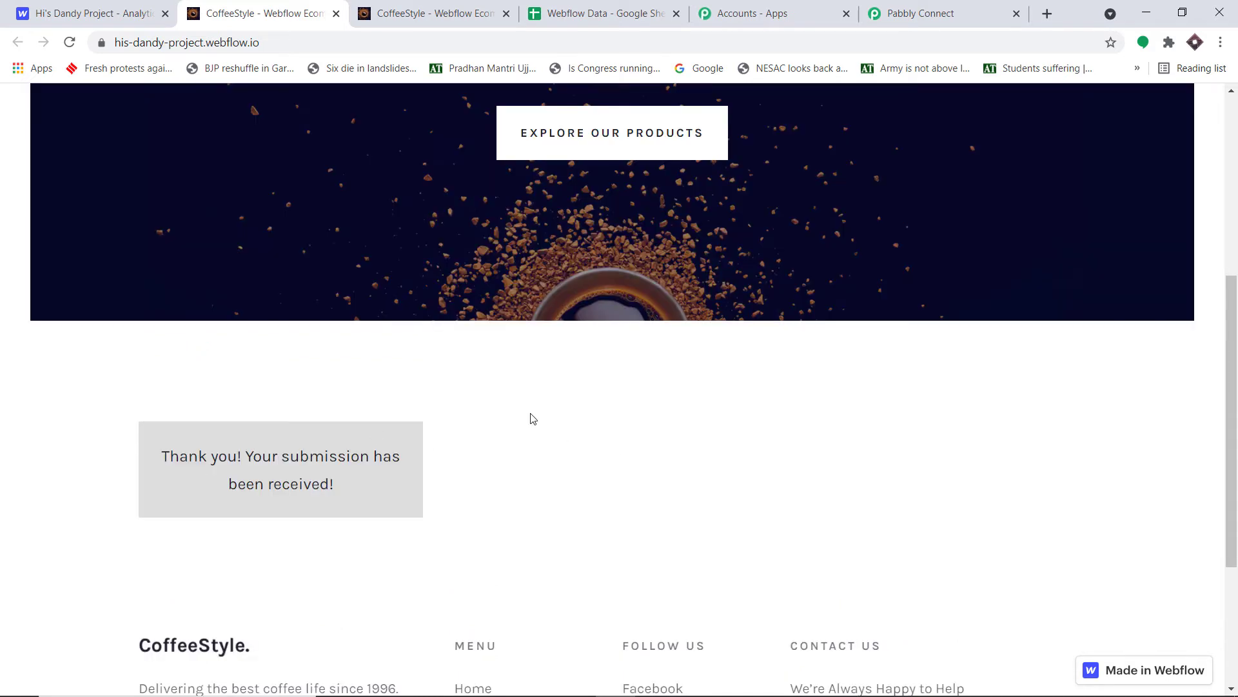
Switch to Pabbly Connect and review the name, email, mobile and address fields in the Webflow trigger's received response
click(933, 5)
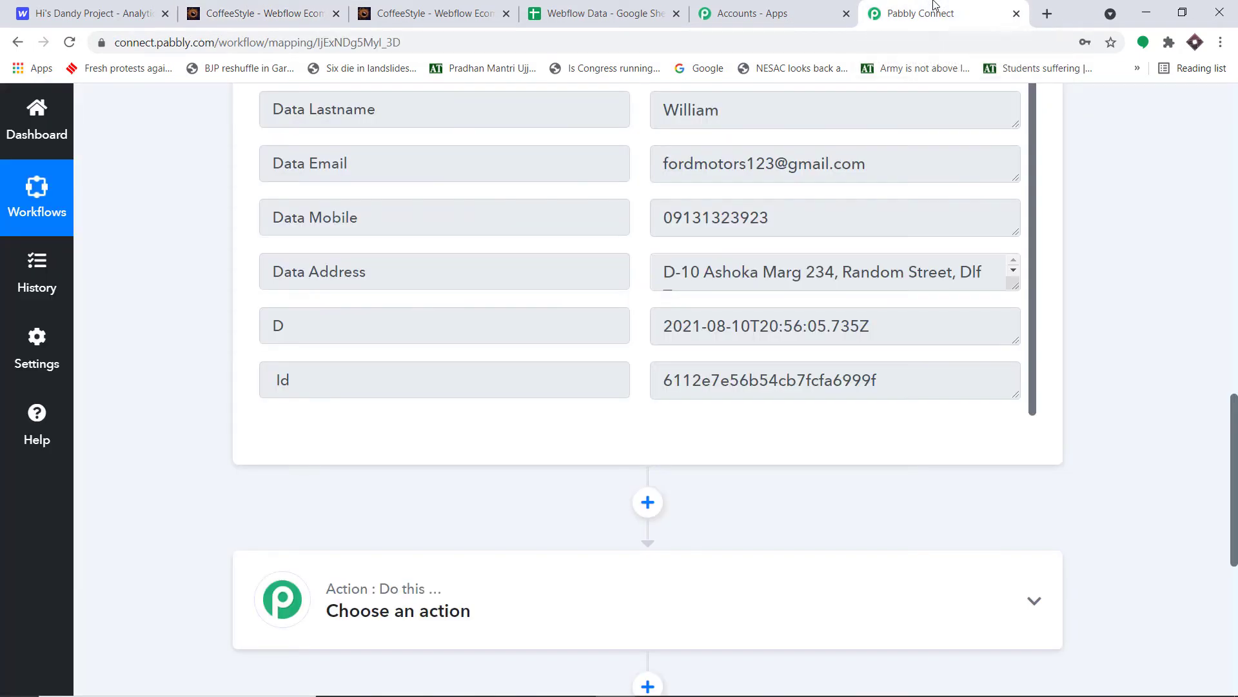
scroll(1037, 217, up, 1)
scroll(1226, 261, up, 4)
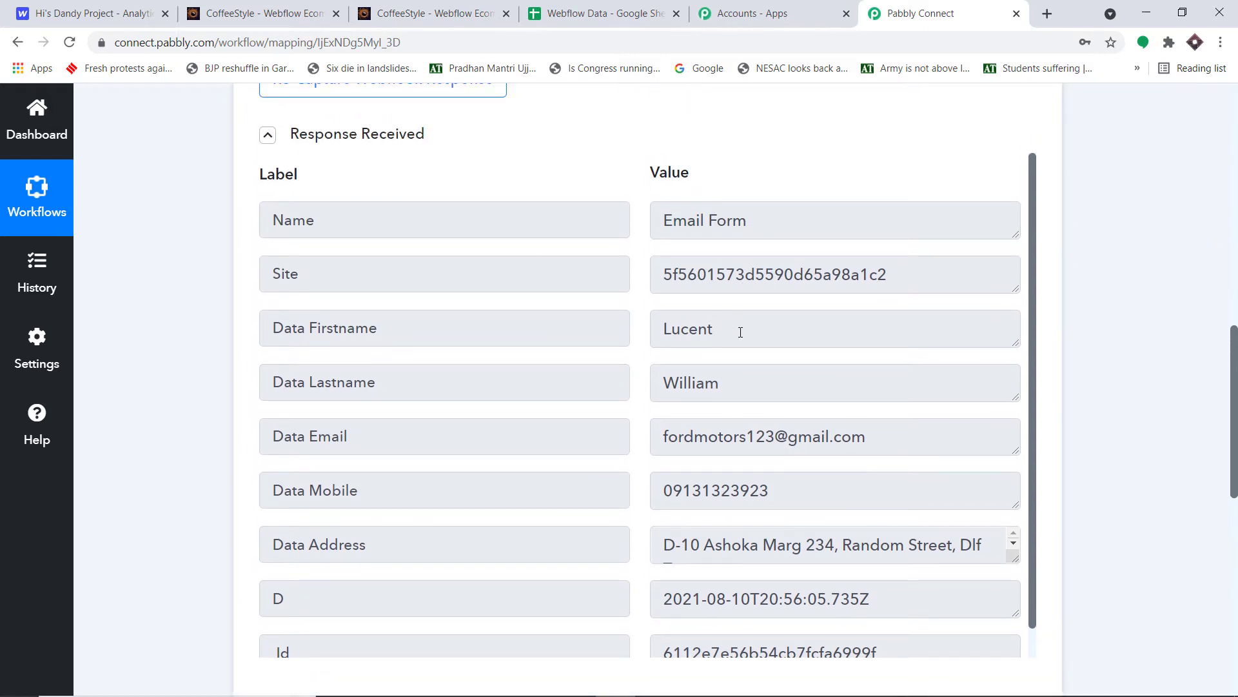
drag(740, 333, 605, 331)
drag(772, 377, 658, 381)
scroll(890, 355, down, 1)
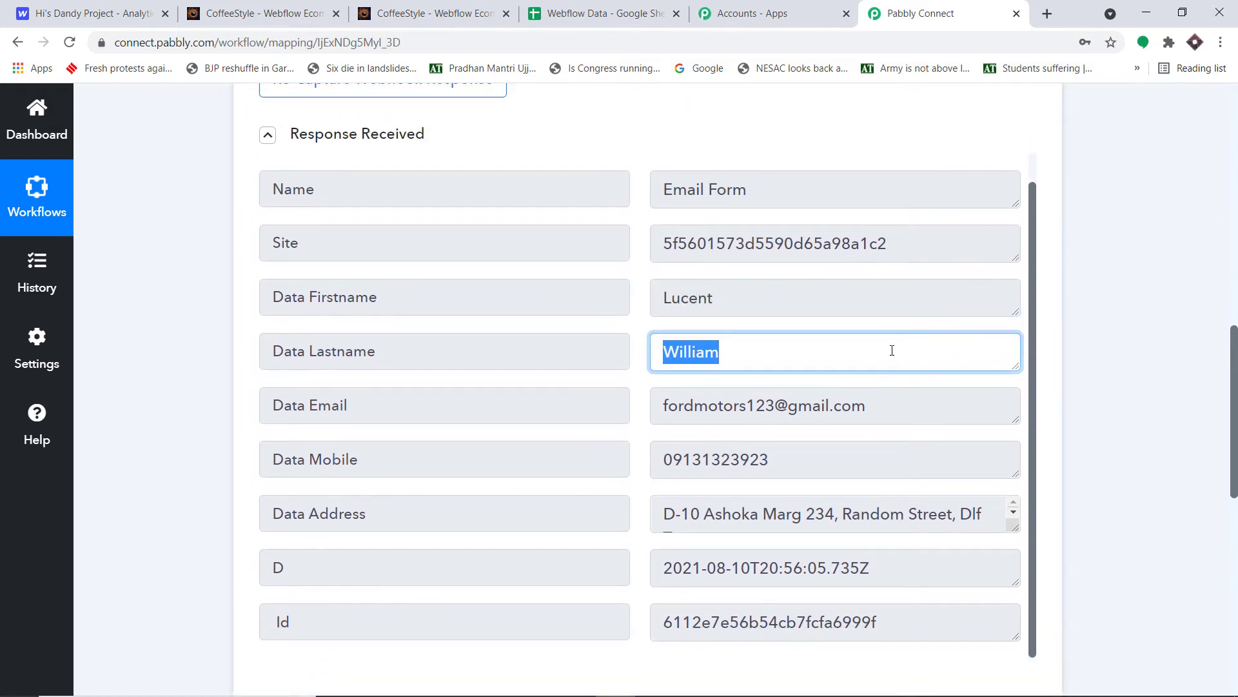
drag(924, 390, 587, 395)
scroll(925, 338, down, 3)
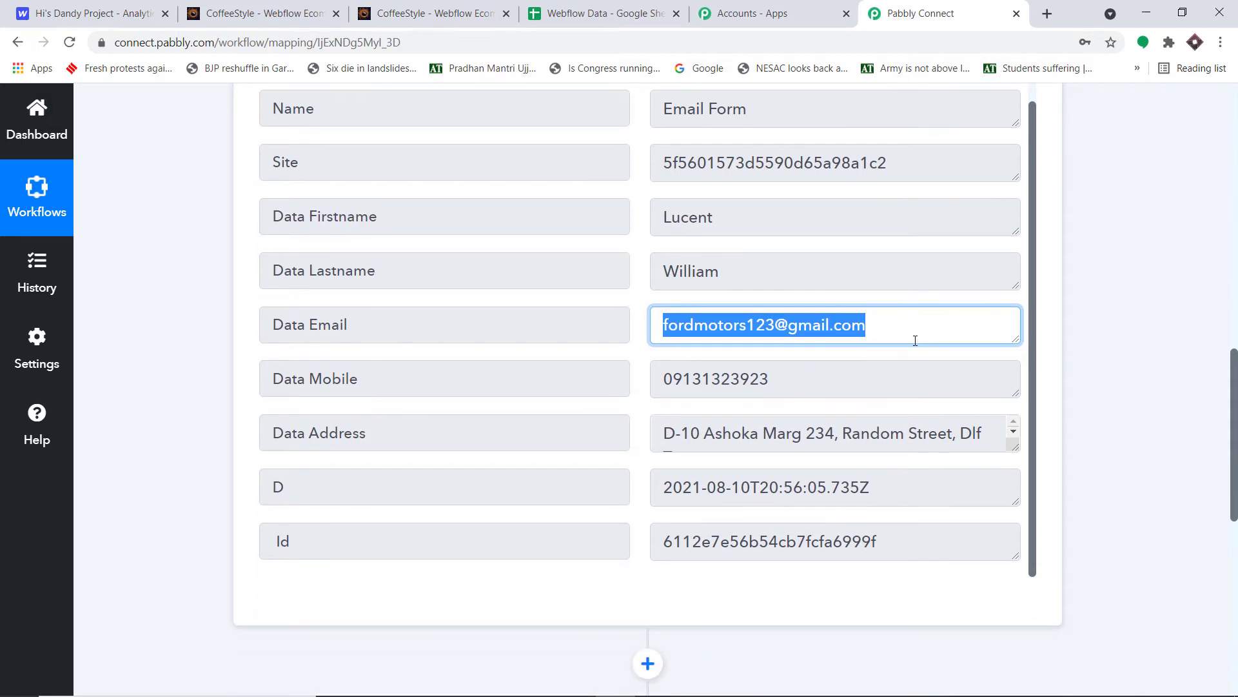
click(802, 295)
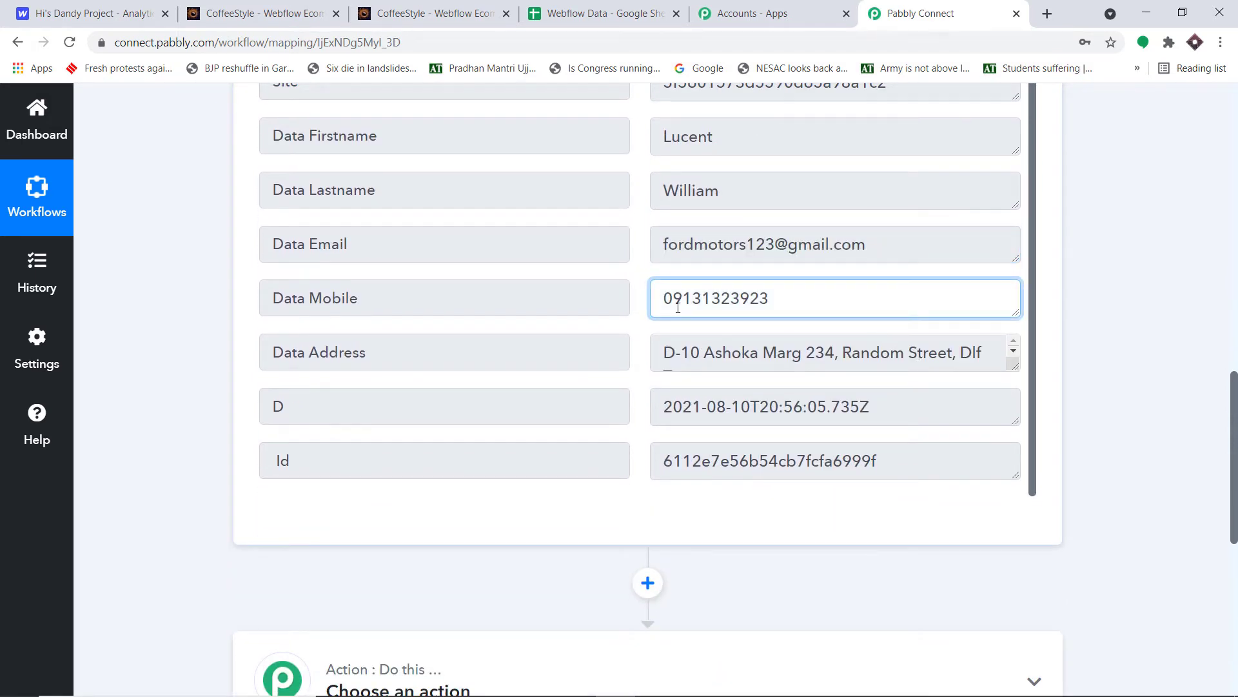
triple_click(853, 357)
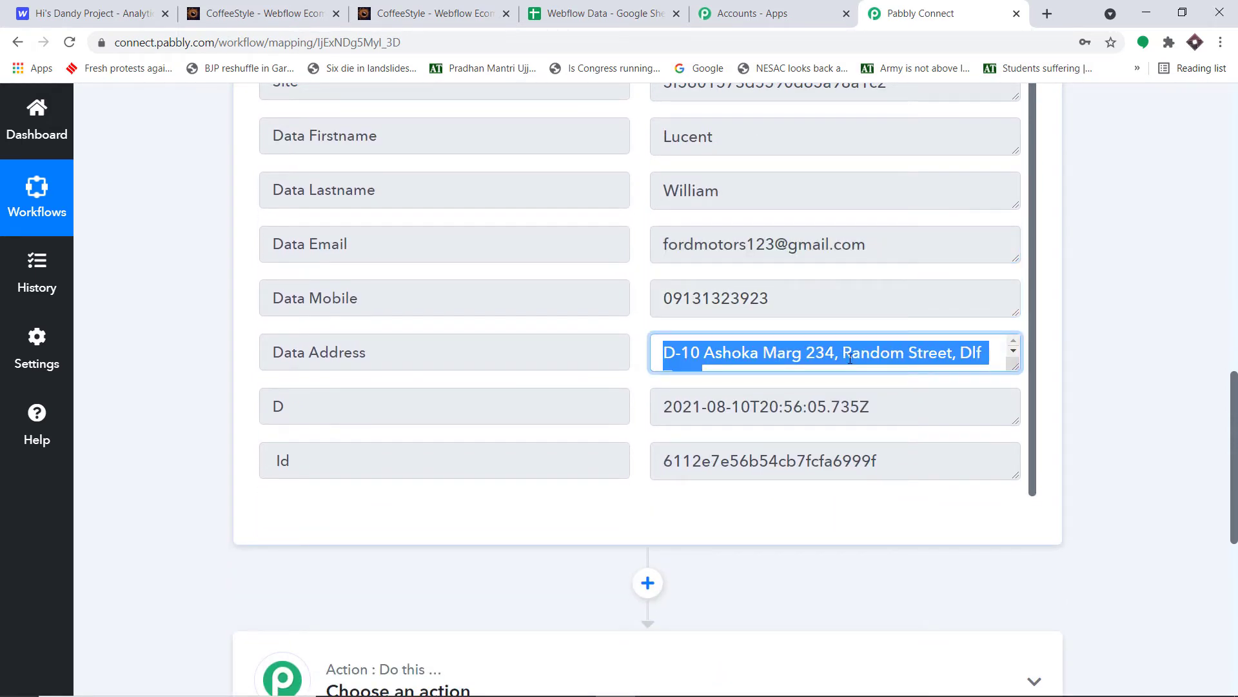
drag(1236, 436, 1234, 549)
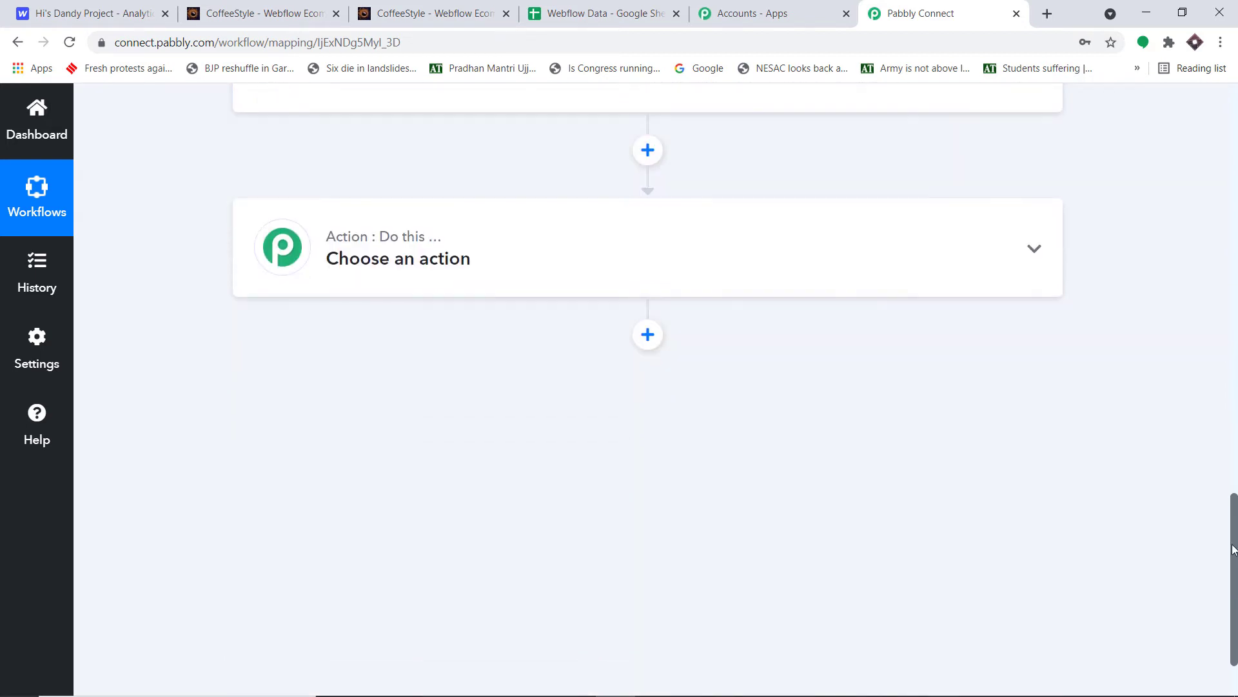
Open Google Sheets in a new browser tab and create a blank spreadsheet
click(1048, 20)
text(go)
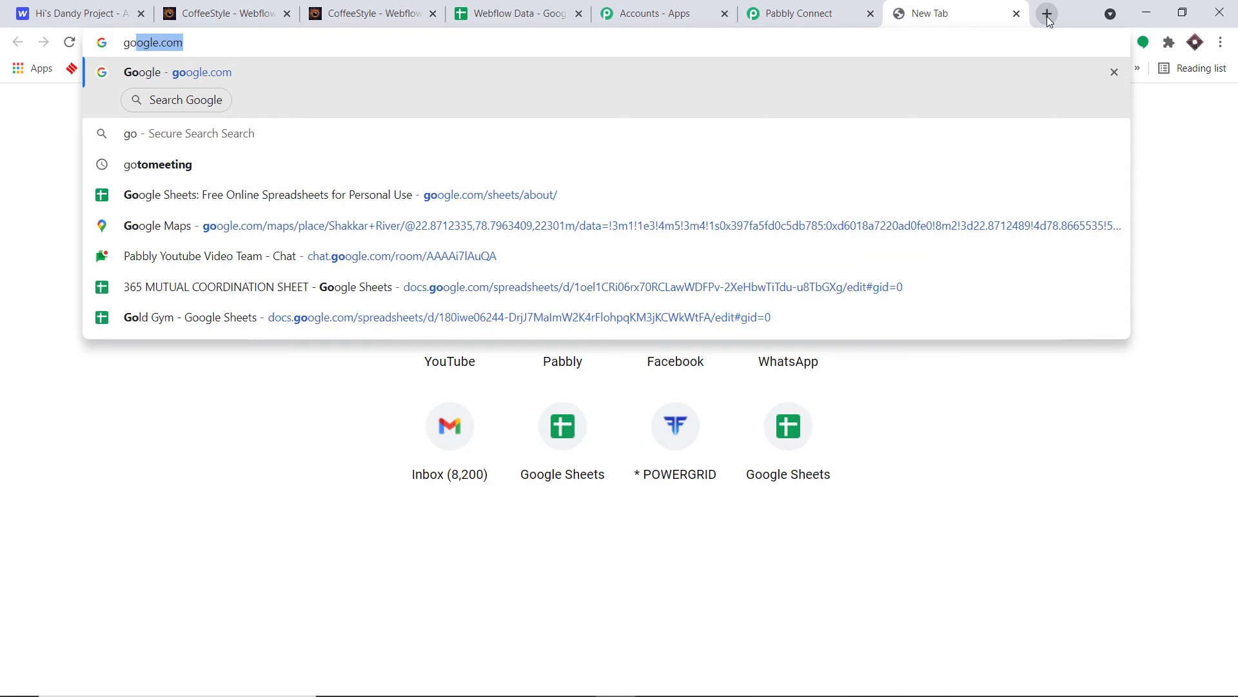
text(o)
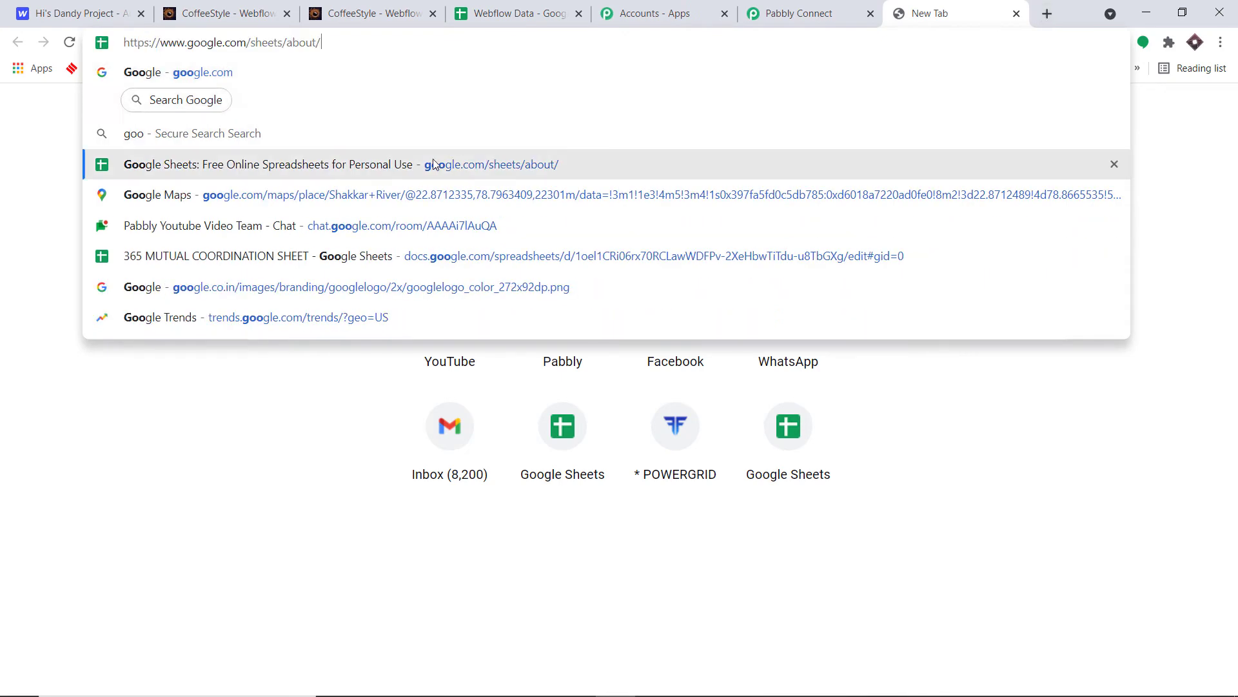
click(431, 163)
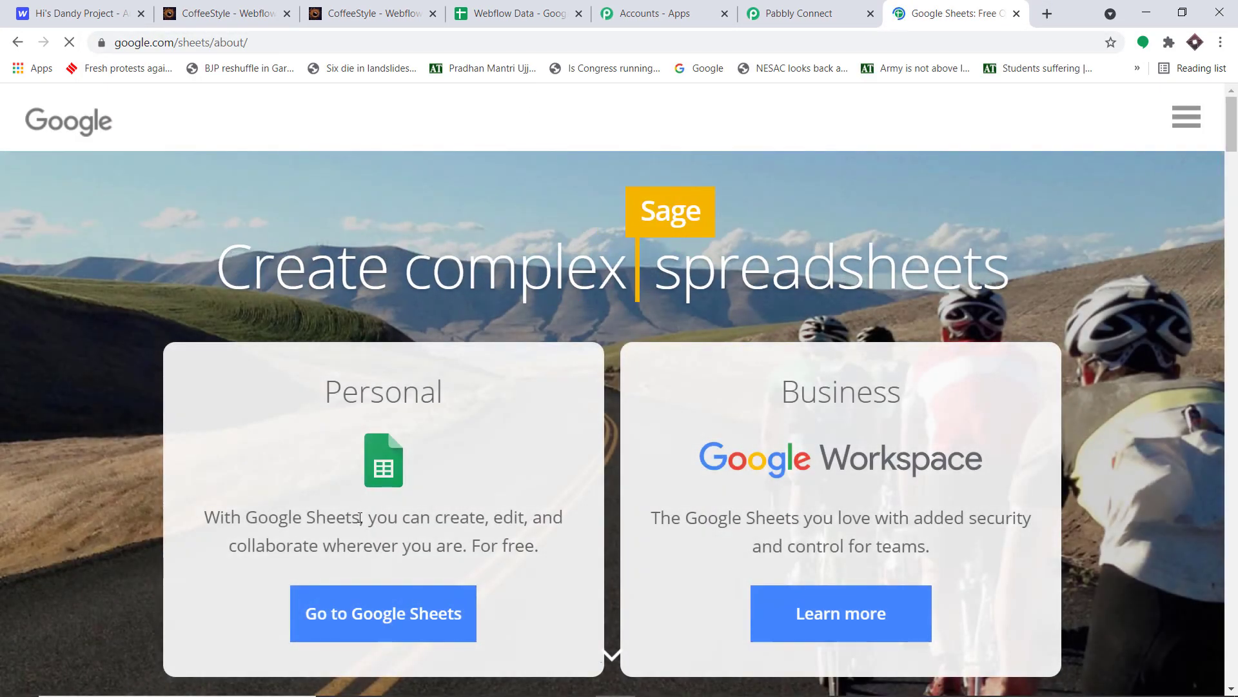
click(369, 607)
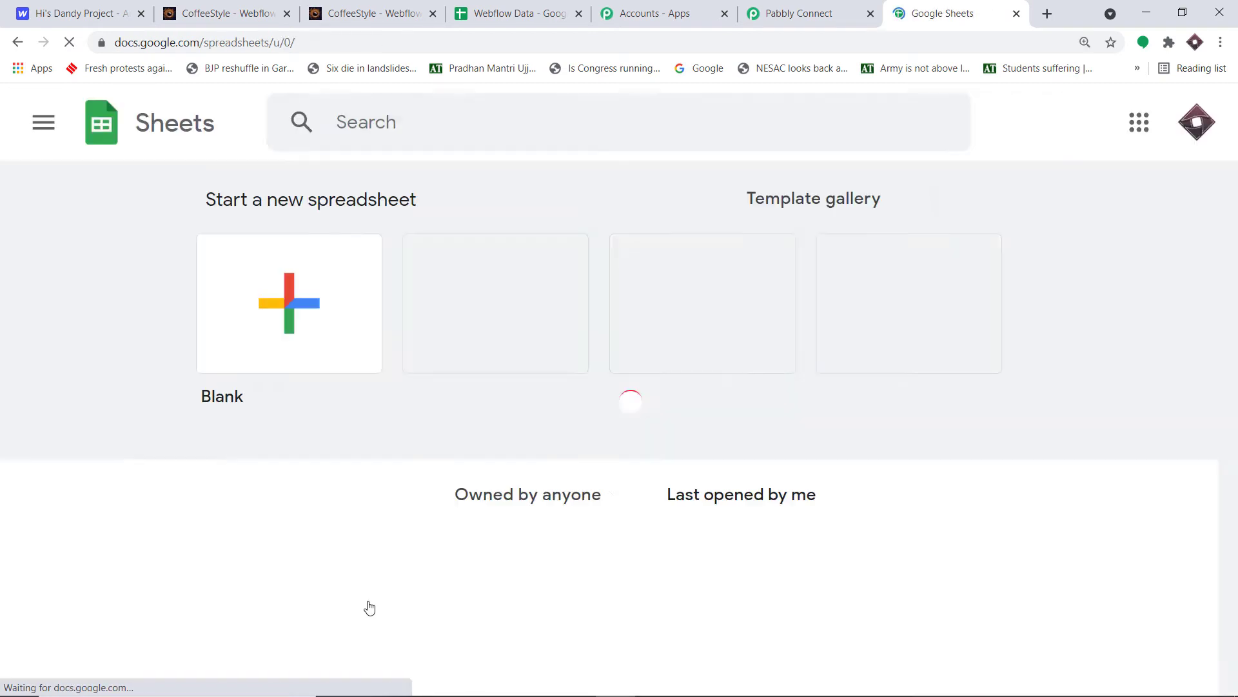
click(299, 308)
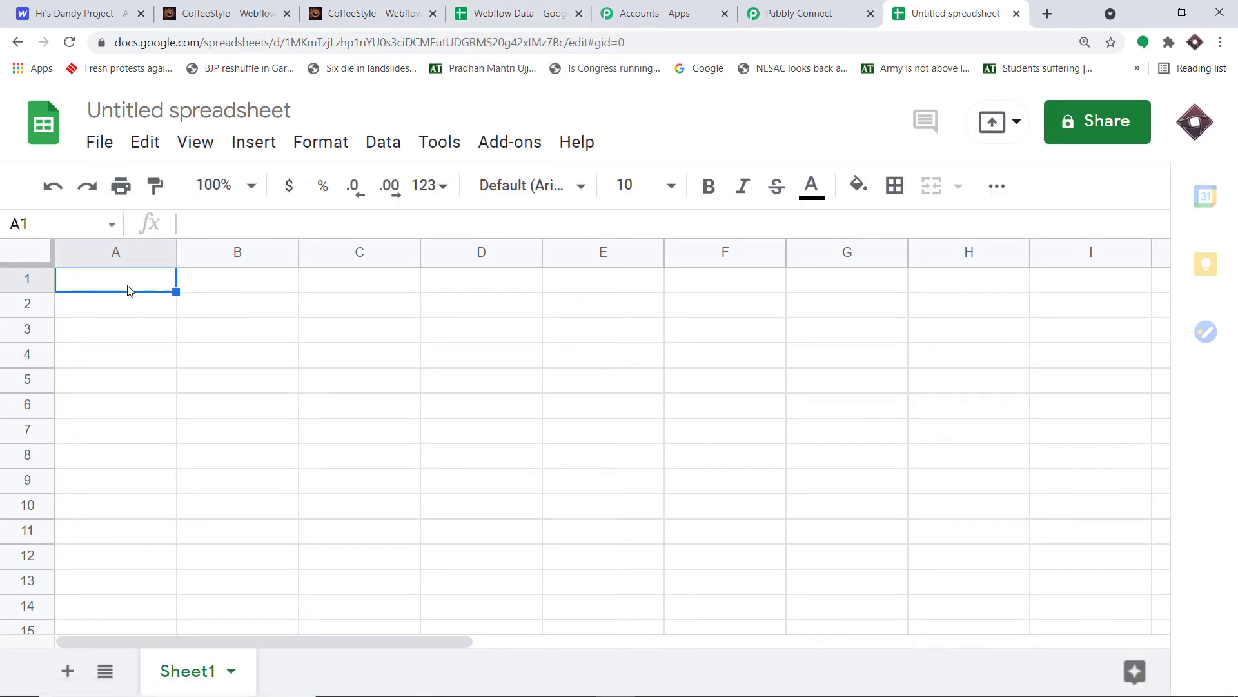
Enter the headers First Name, Last Name, Email, Address and Phone in cells A1 to E1
text(First Name)
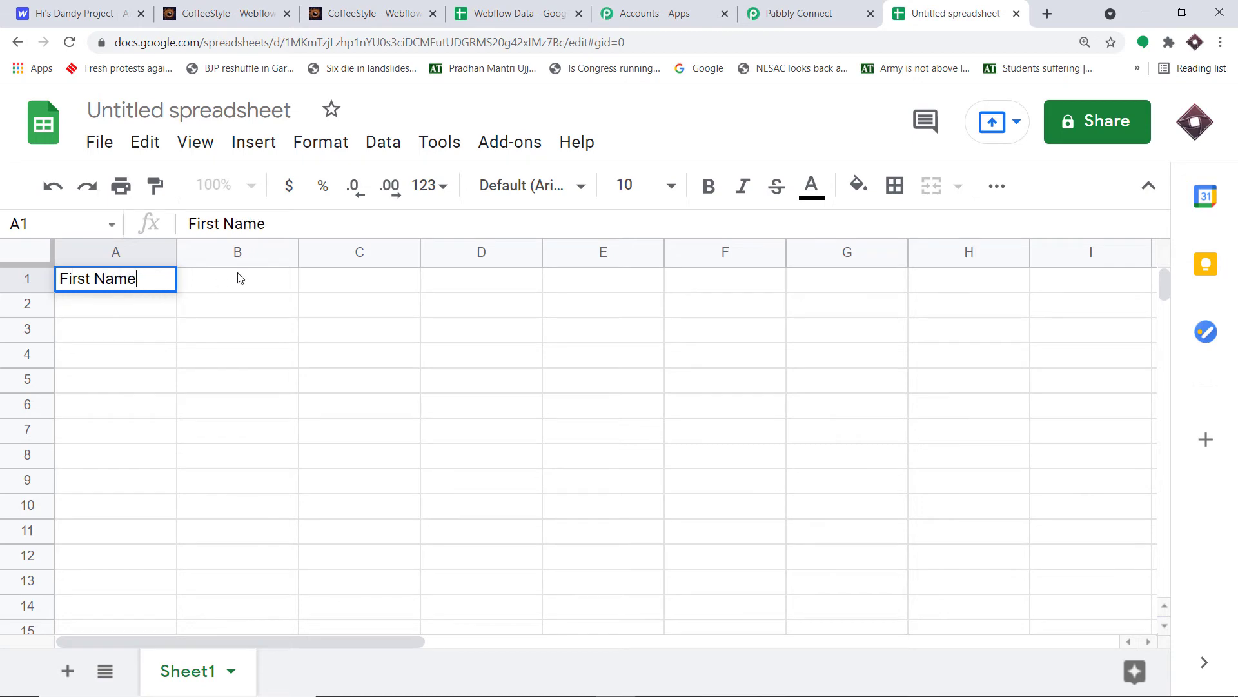
click(240, 279)
text(Last)
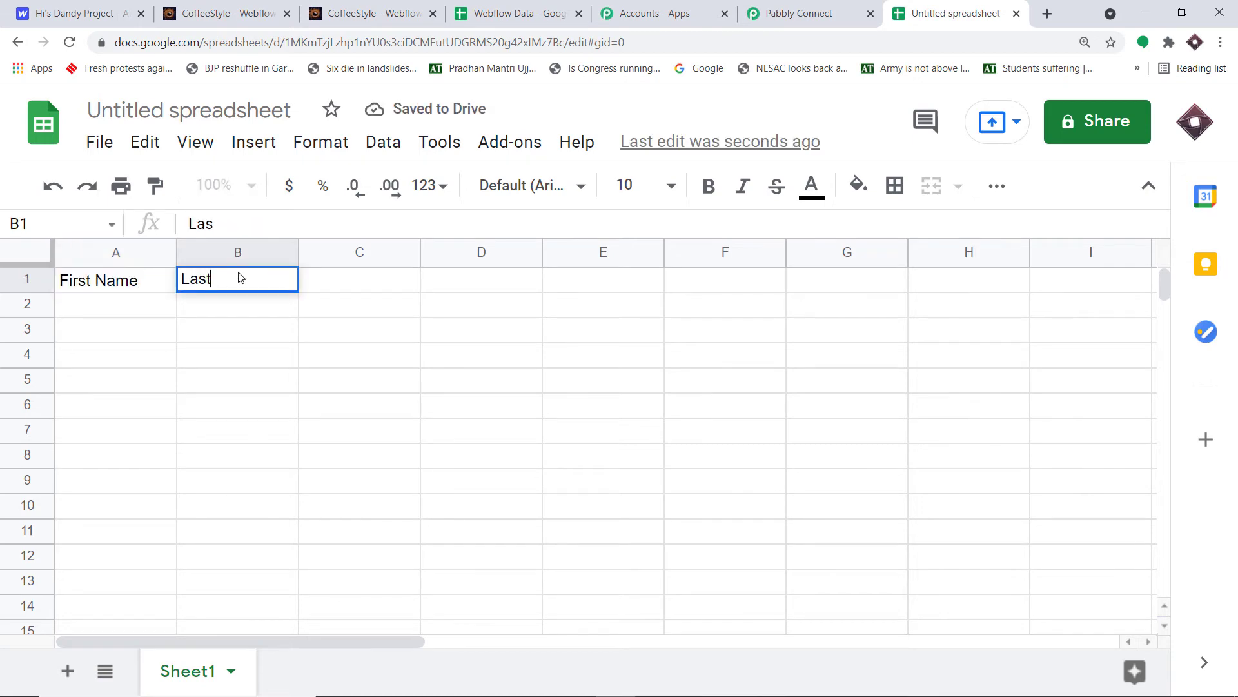
text( Name)
click(327, 290)
text(Email)
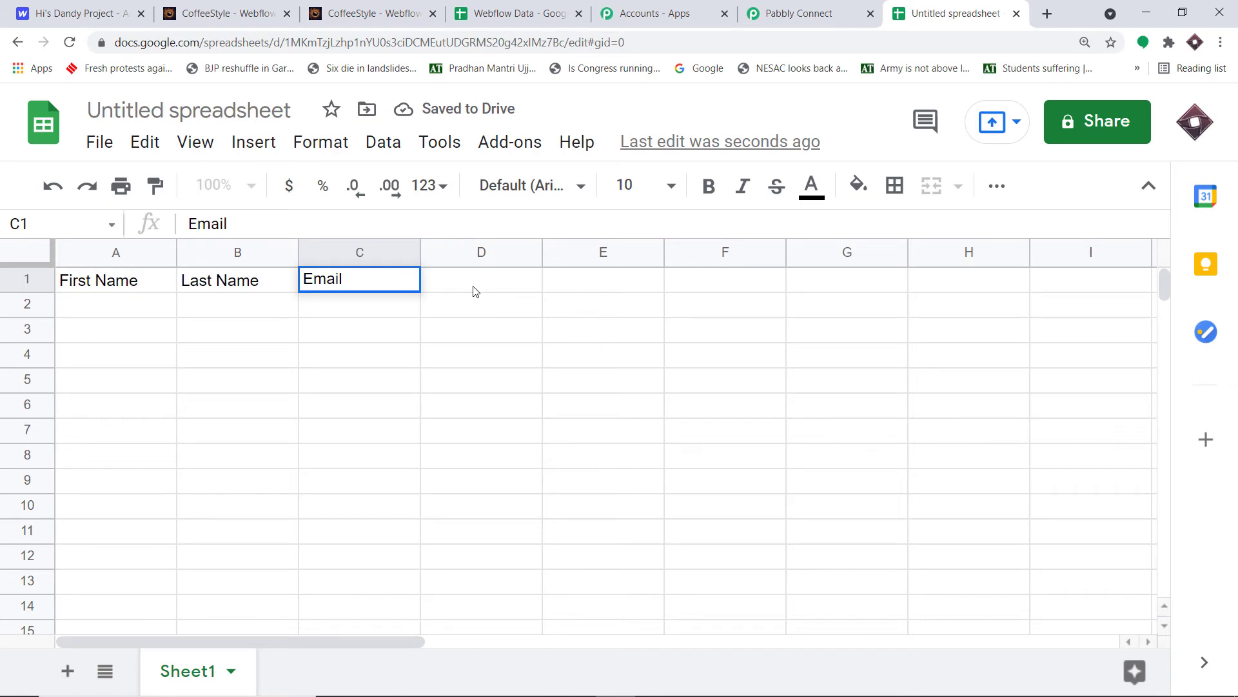
click(475, 291)
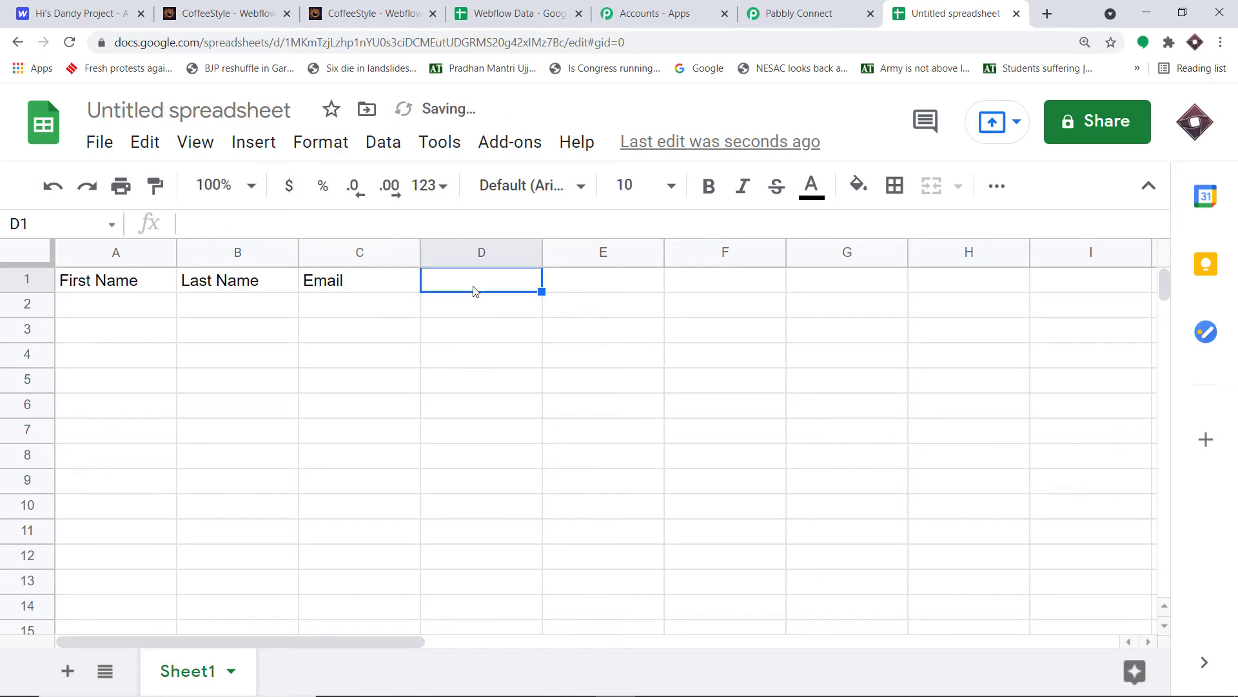
text(Address)
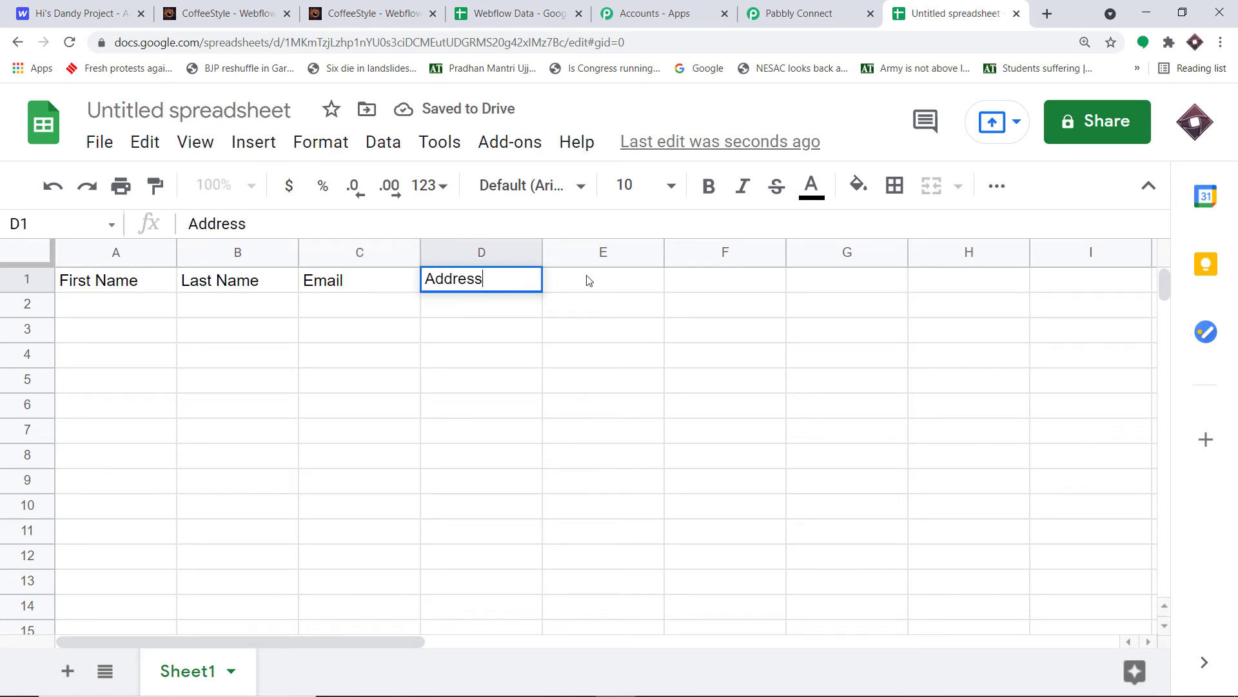
click(587, 280)
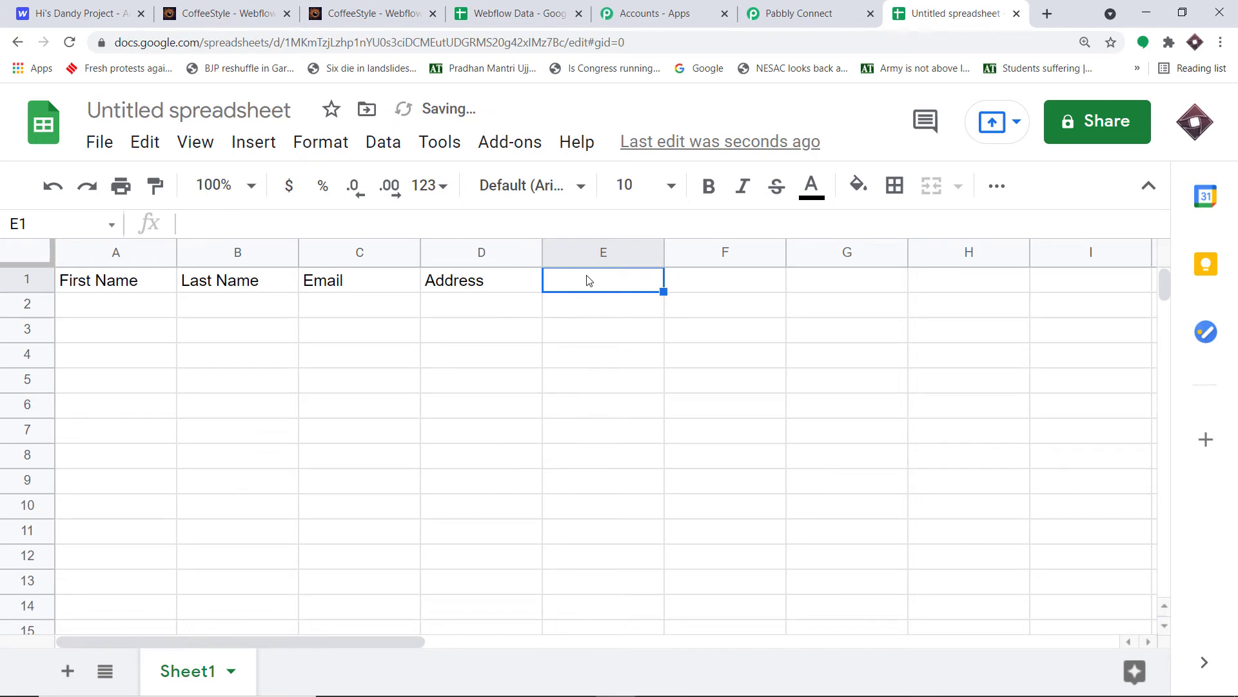
text(Phone)
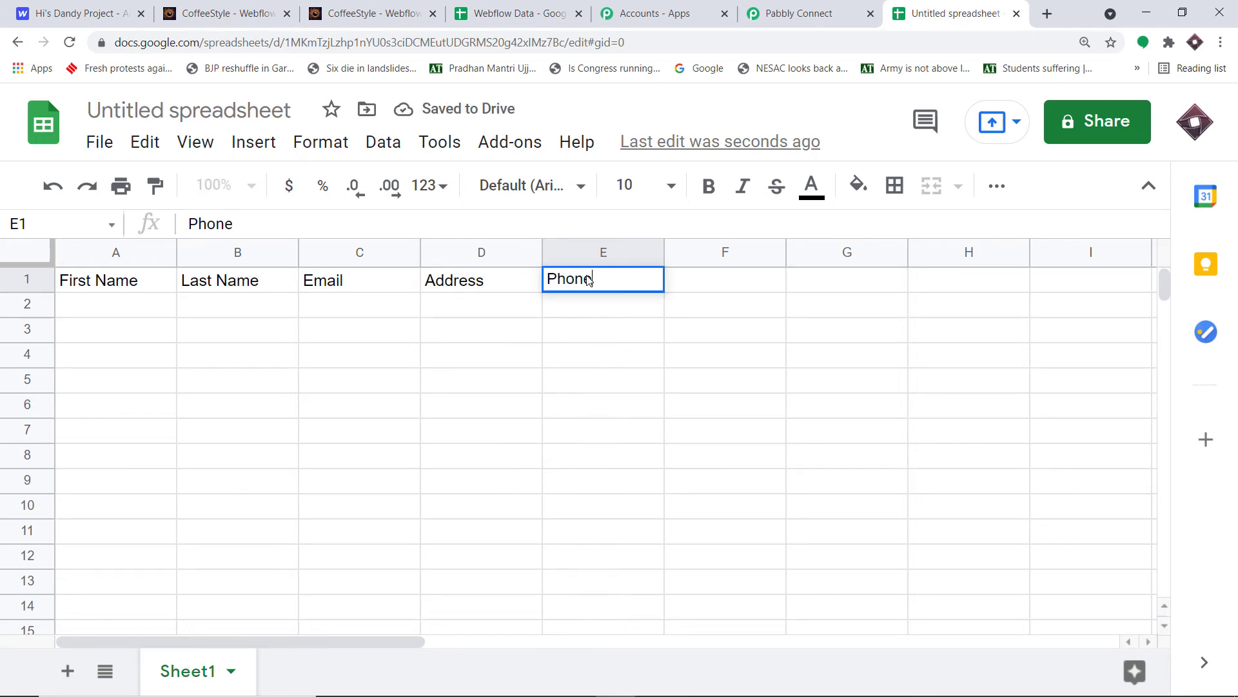
Rename the spreadsheet as New Data from Webflow
click(167, 113)
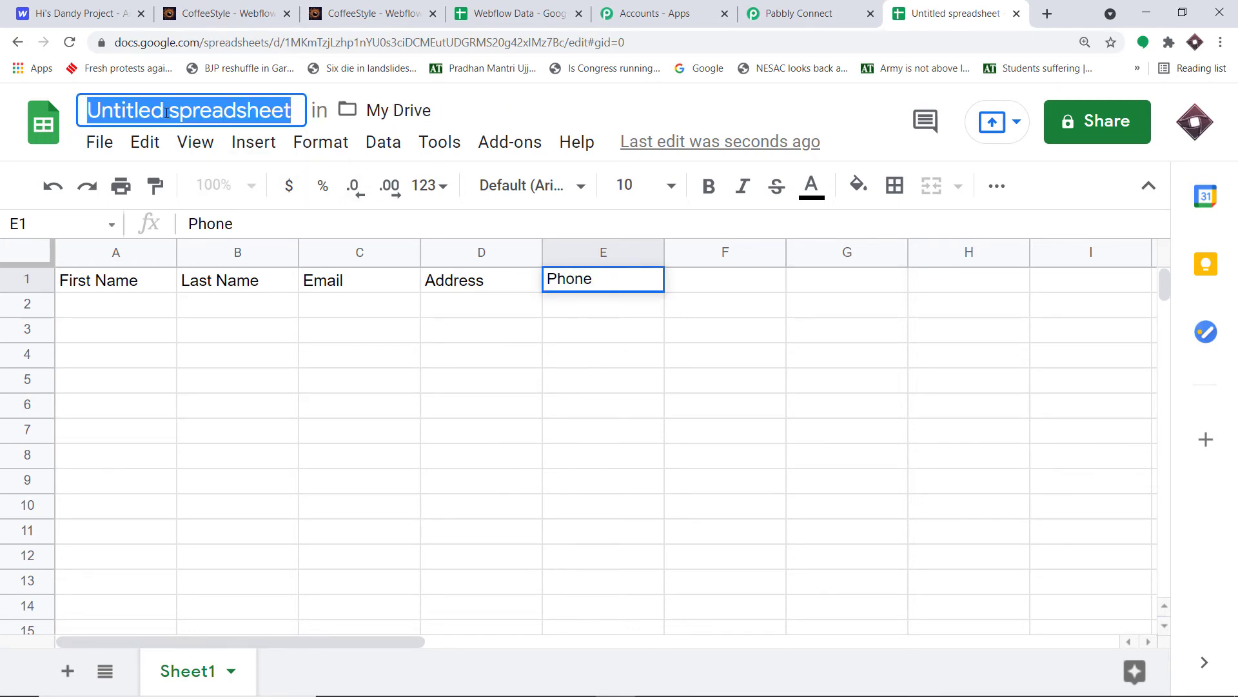
key(BackSpace)
text(W)
key(BackSpace)
text(New Data )
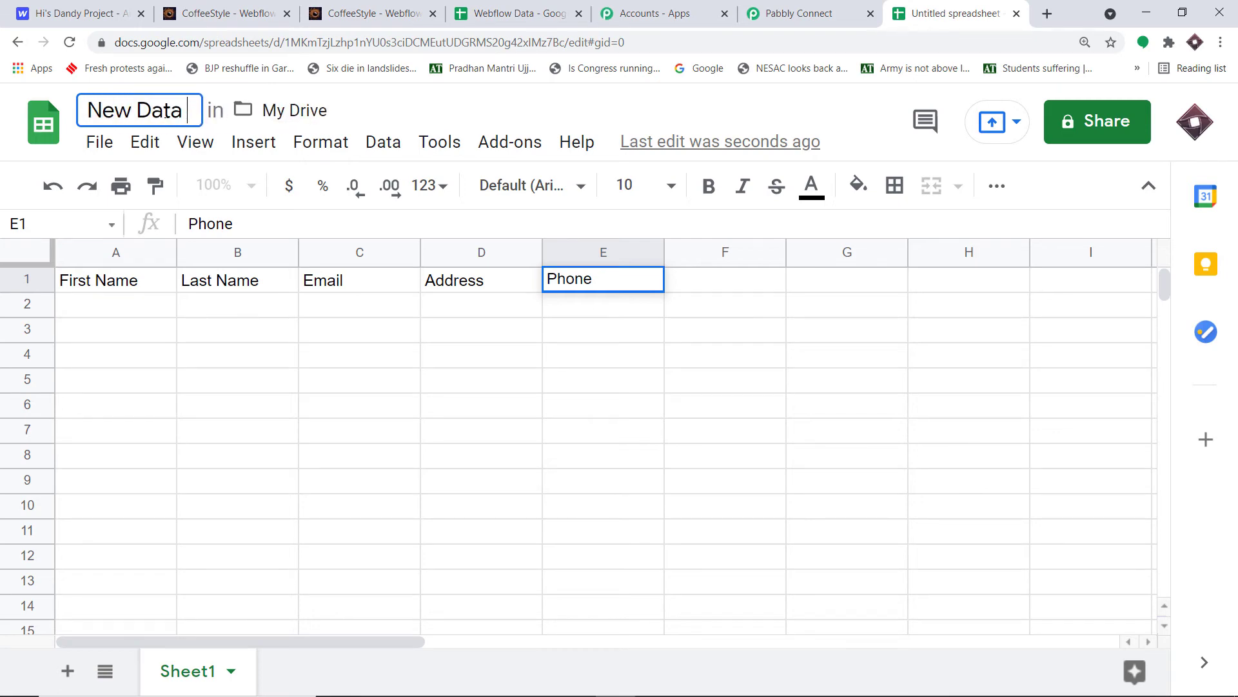
text(from Webflow)
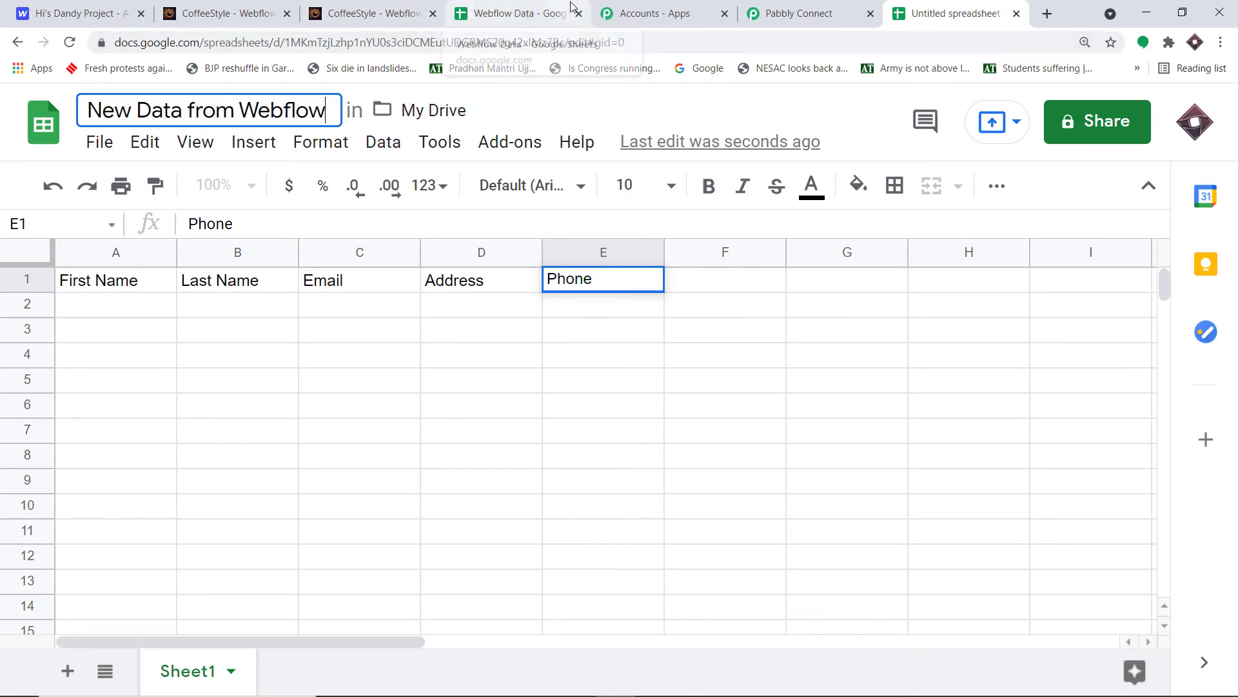
click(541, 123)
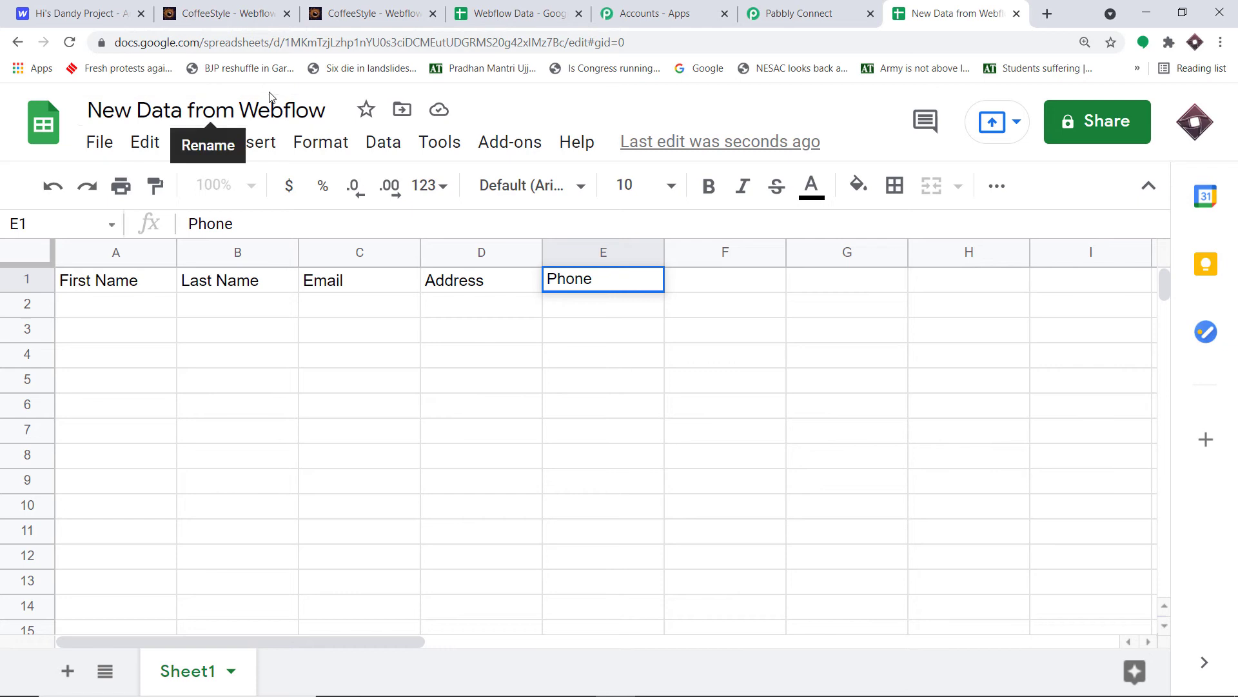
click(684, 466)
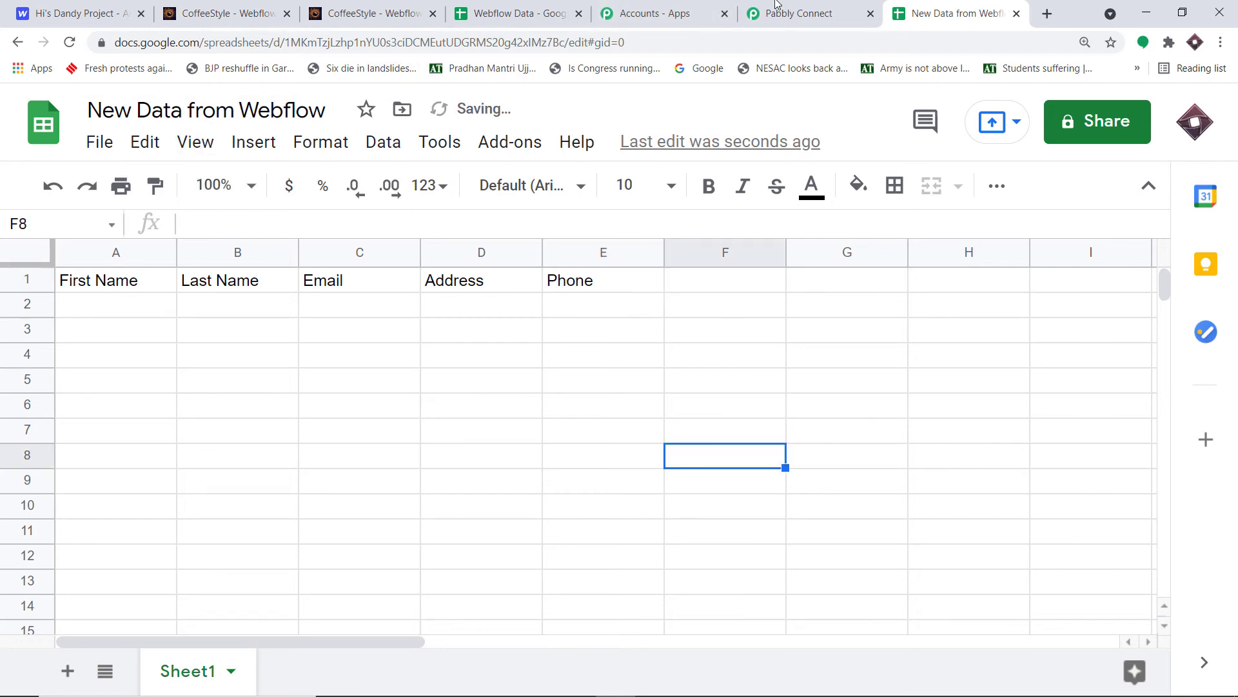
Set the Pabbly Connect workflow's action app to Google Sheets with the Add New Row event
click(776, 6)
click(514, 241)
click(362, 369)
text(google)
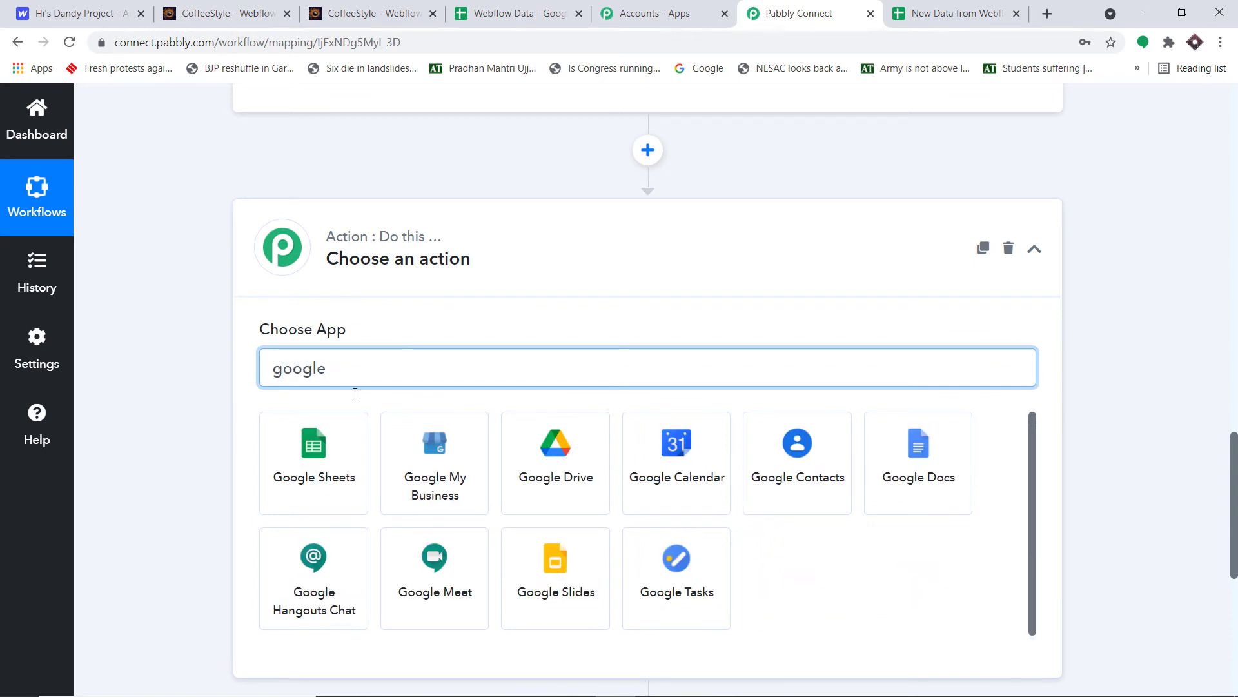
click(334, 447)
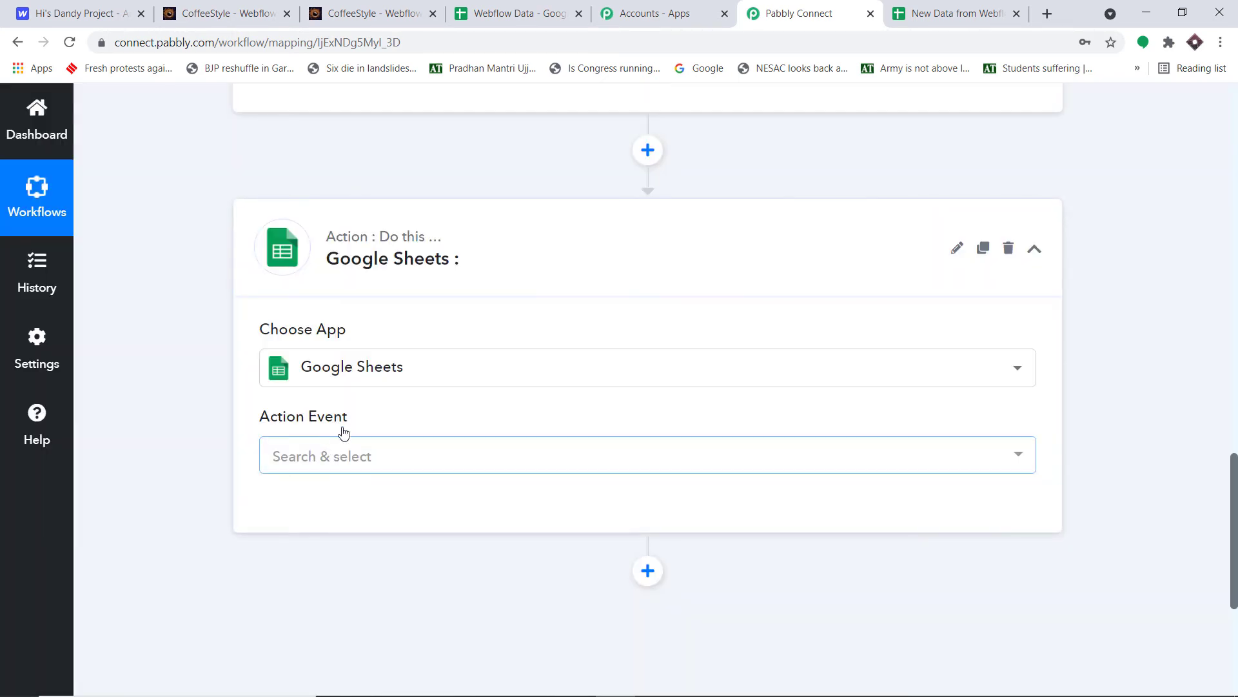
click(351, 307)
click(358, 387)
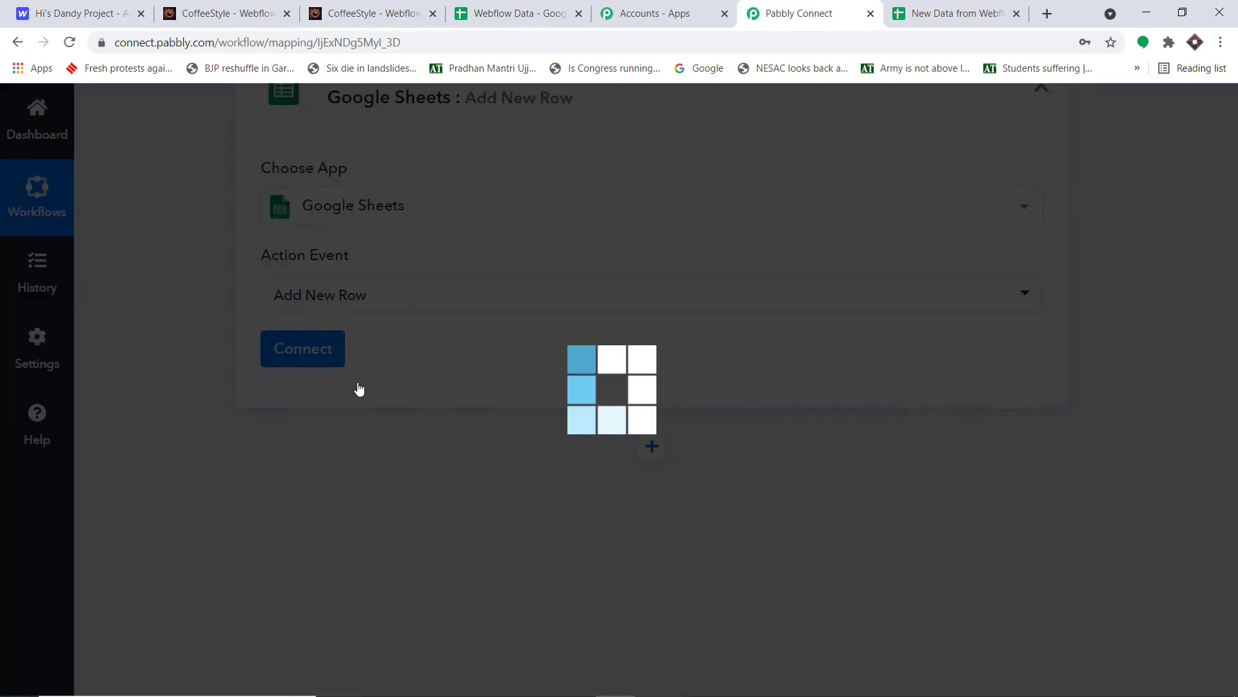
Add a new Google Sheets connection for the action step and authorize it with the Google account that owns the new spreadsheet
click(313, 351)
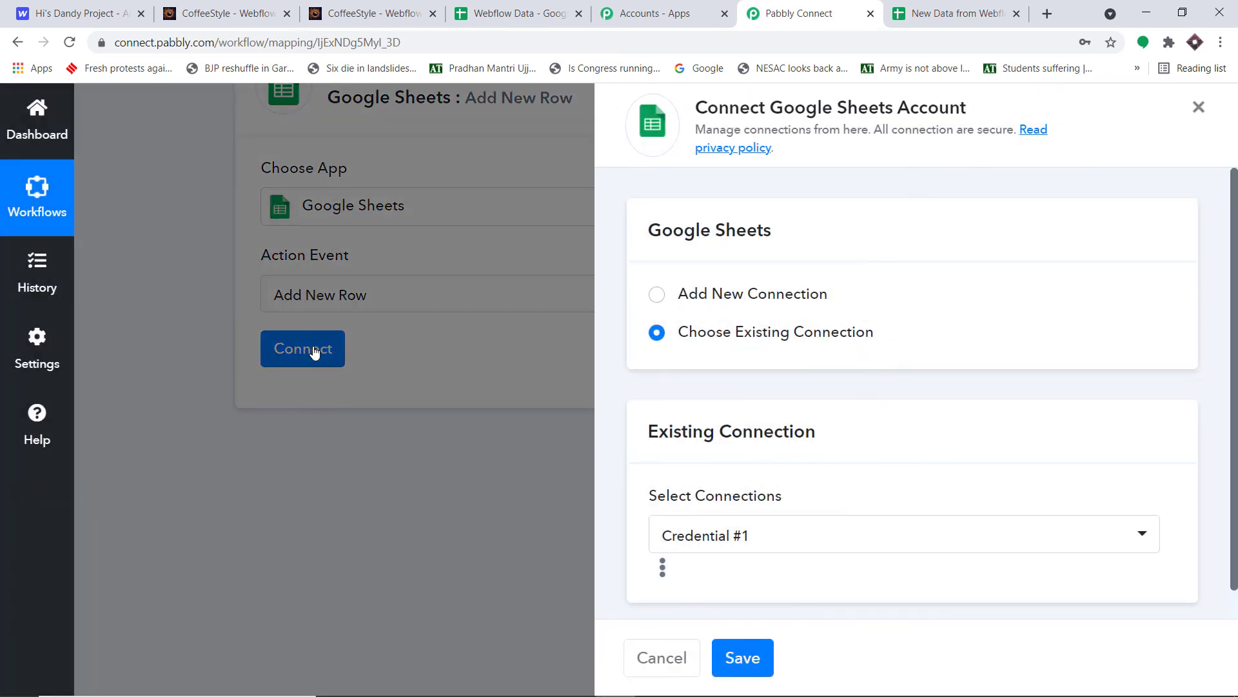
click(786, 298)
click(788, 509)
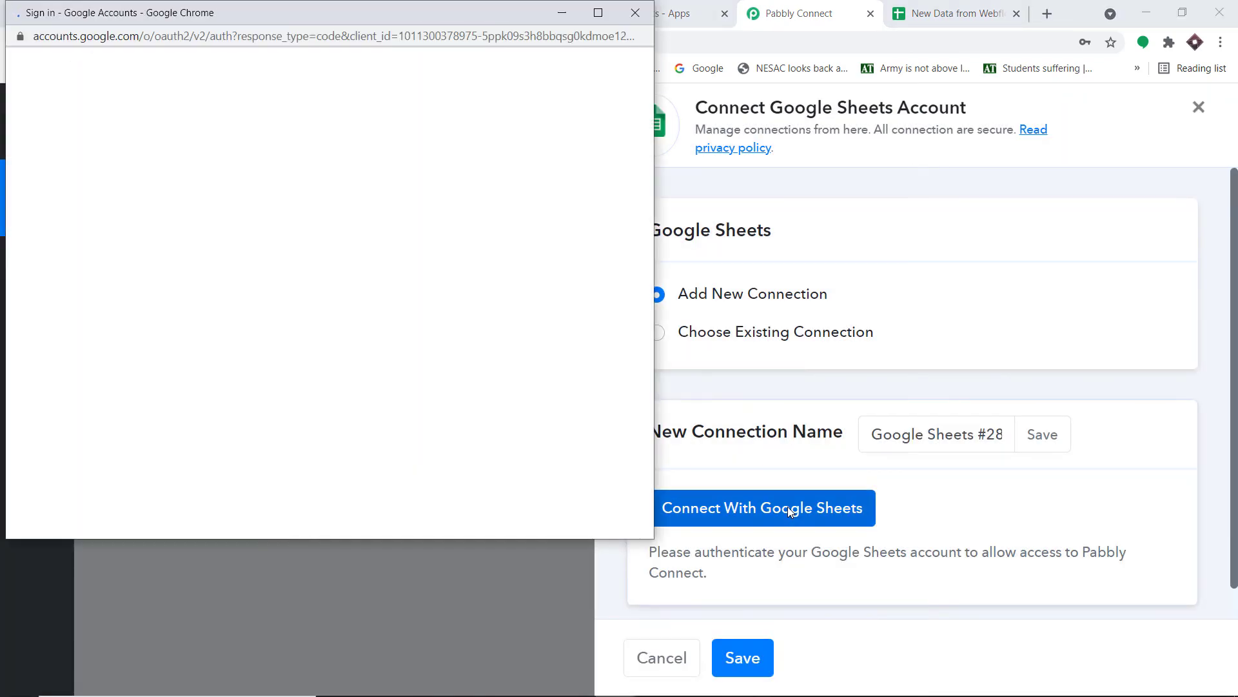
scroll(443, 299, down, 3)
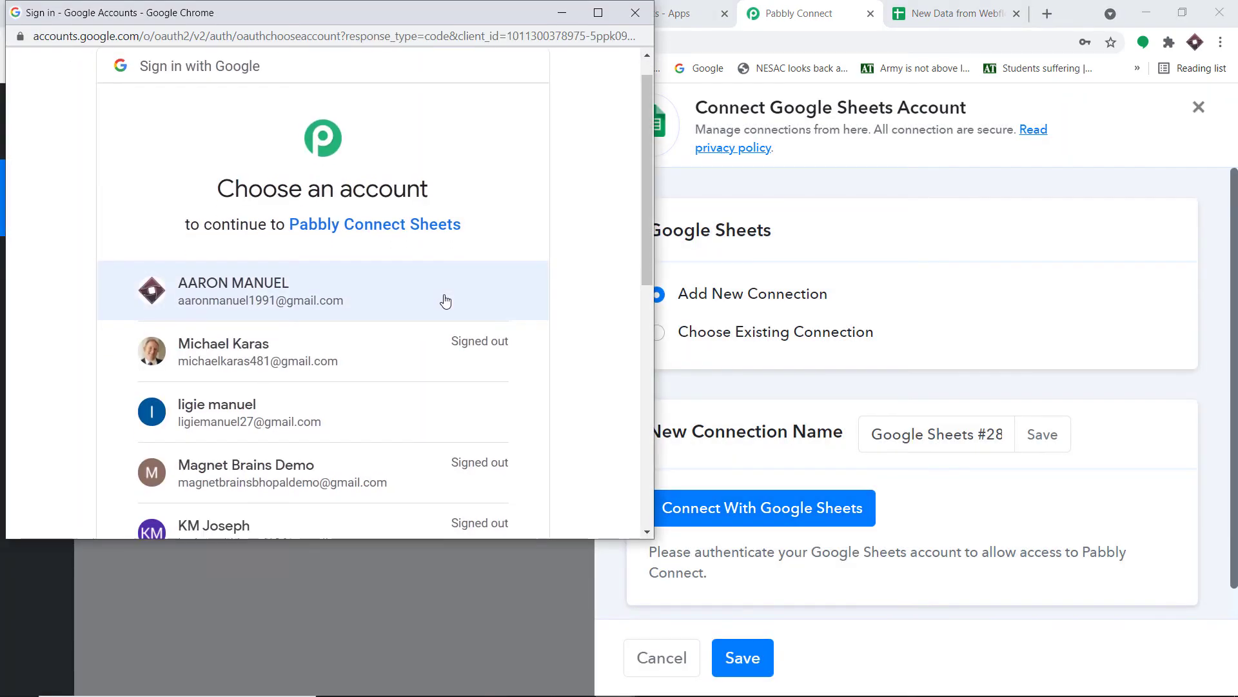
drag(374, 22, 900, 128)
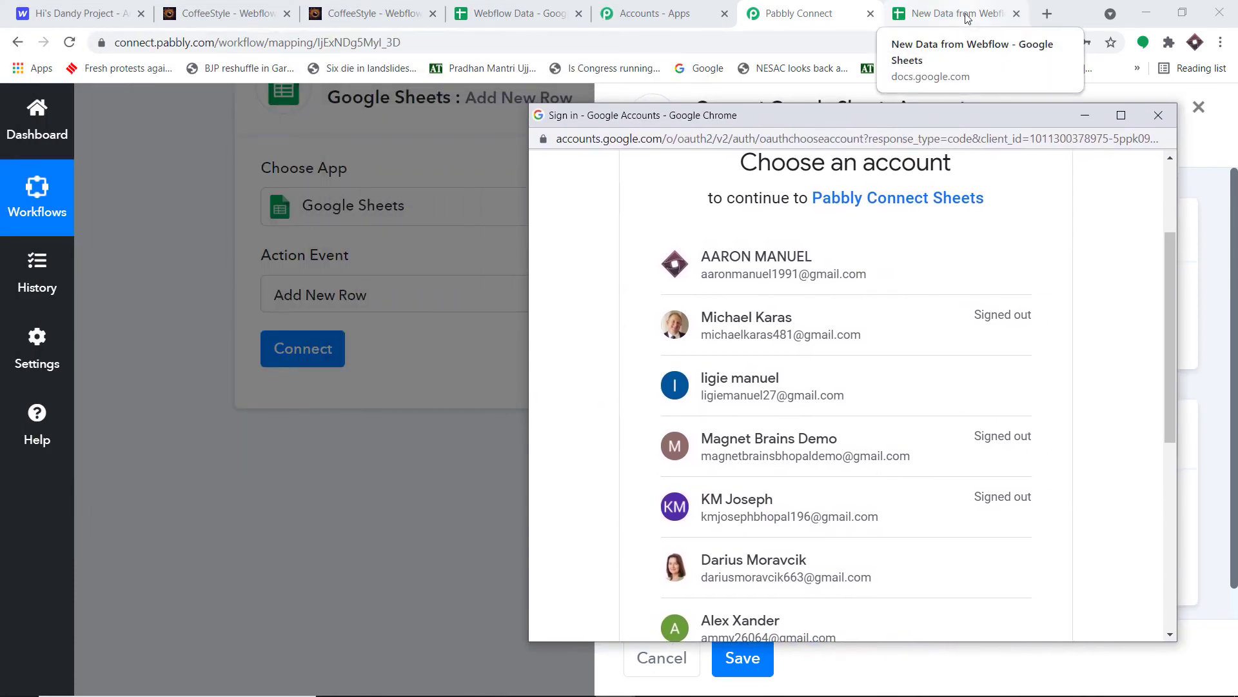
click(757, 261)
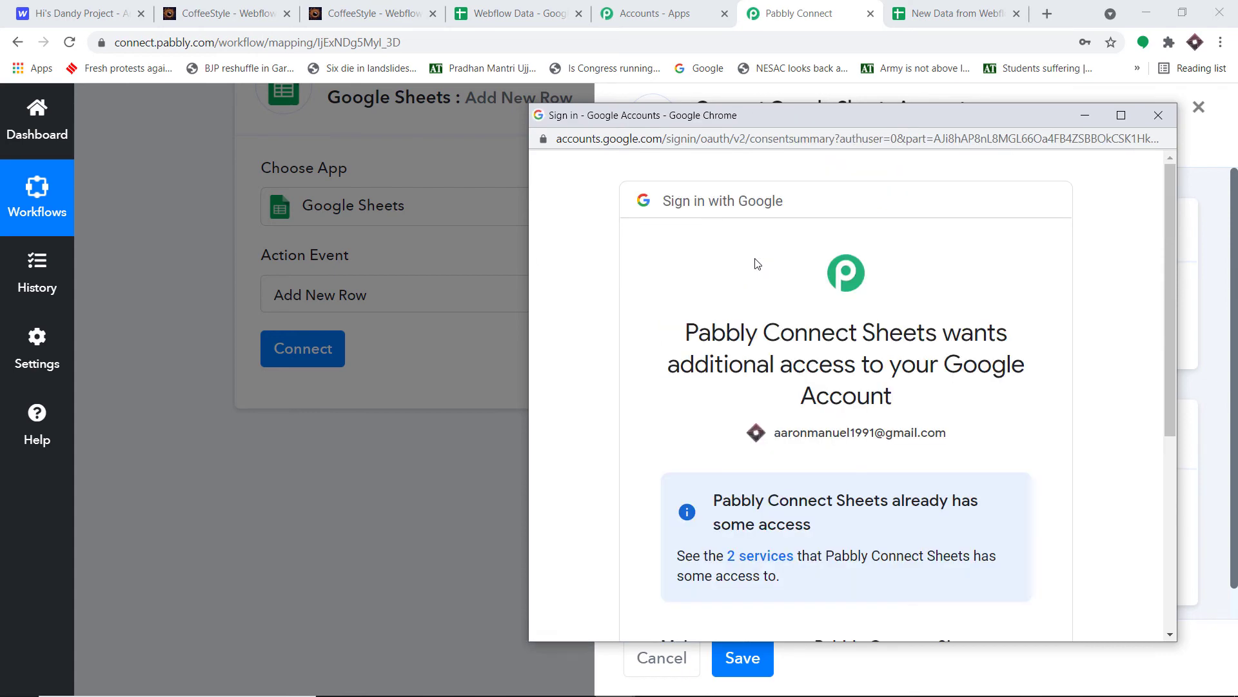
scroll(790, 268, down, 5)
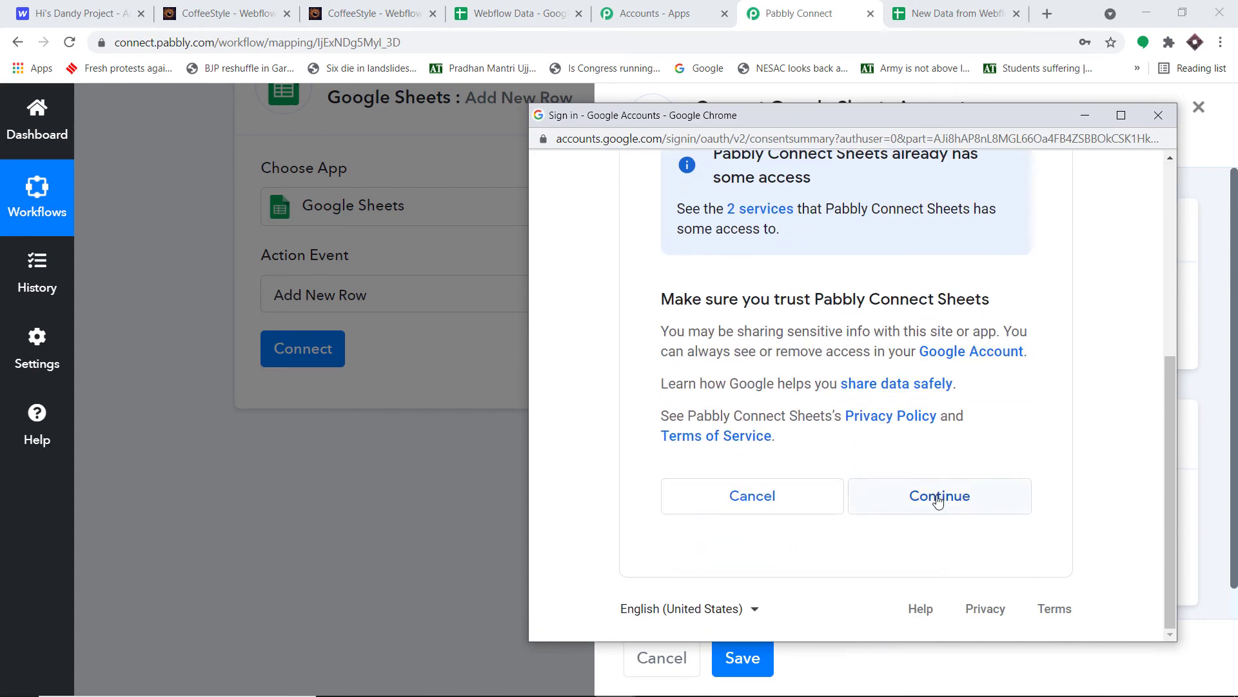
click(938, 500)
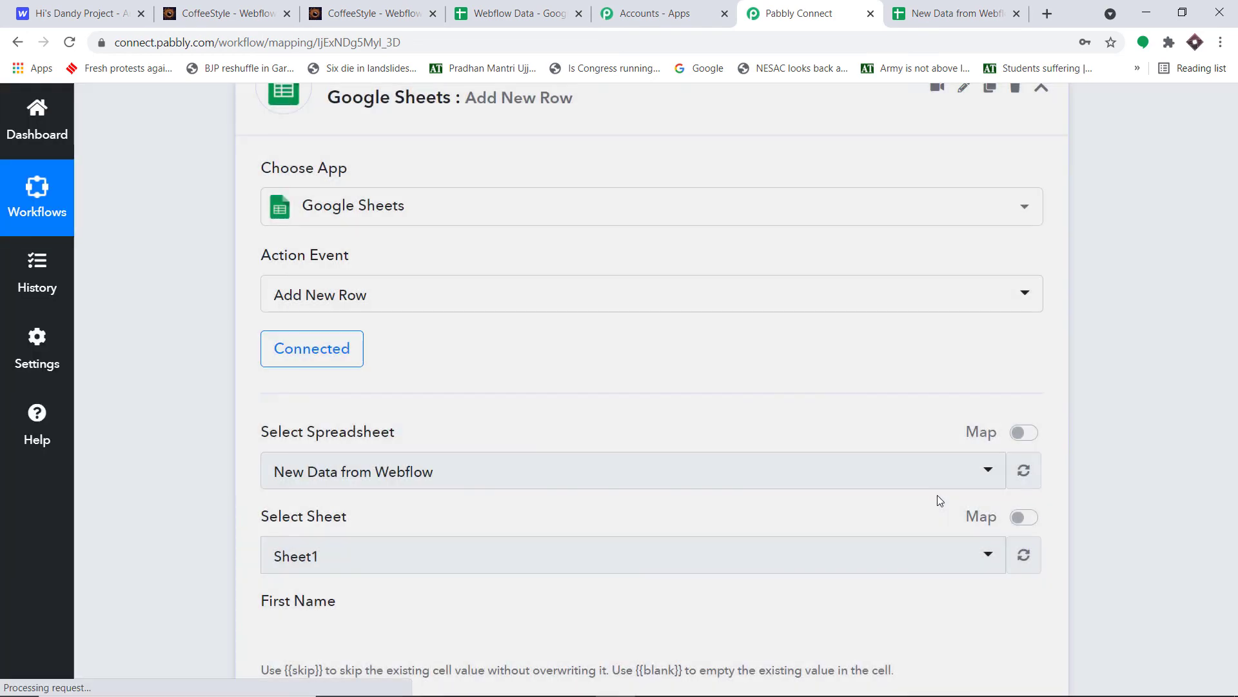
scroll(939, 501, down, 3)
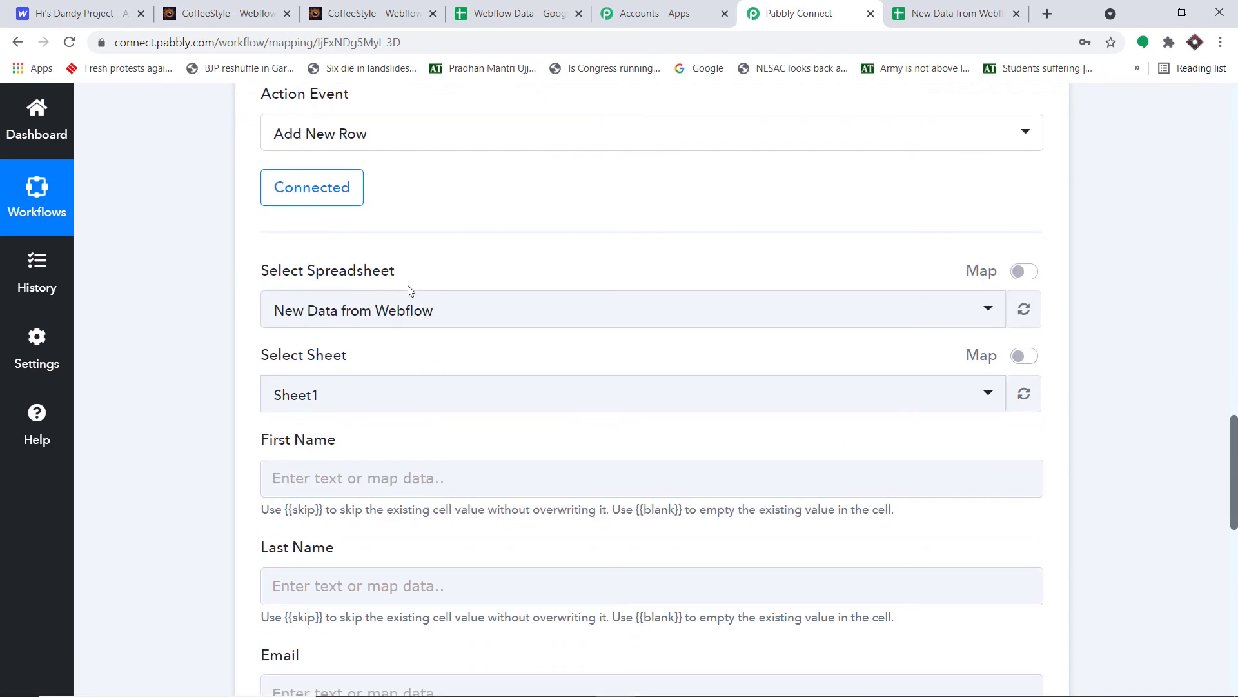
Compare the New Data from Webflow spreadsheet's name, column headers and sheet tab with the spreadsheet settings of the Pabbly Connect action
key(ctrl+Tab)
click(389, 336)
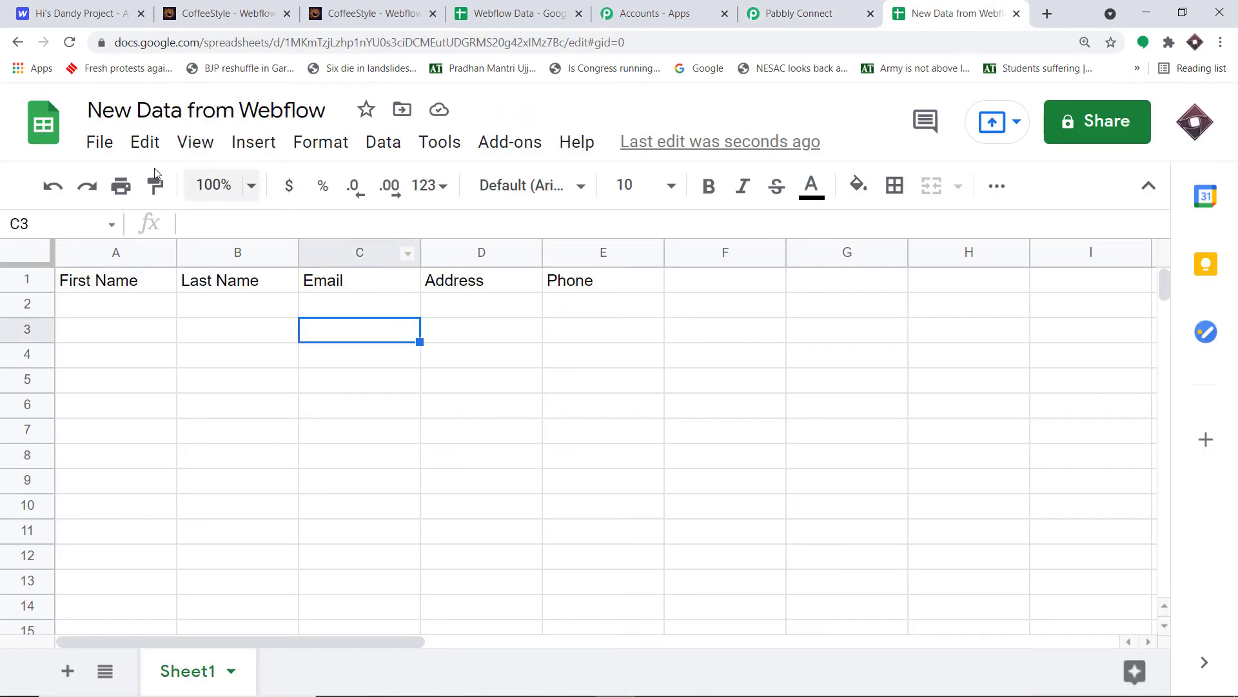
click(777, 7)
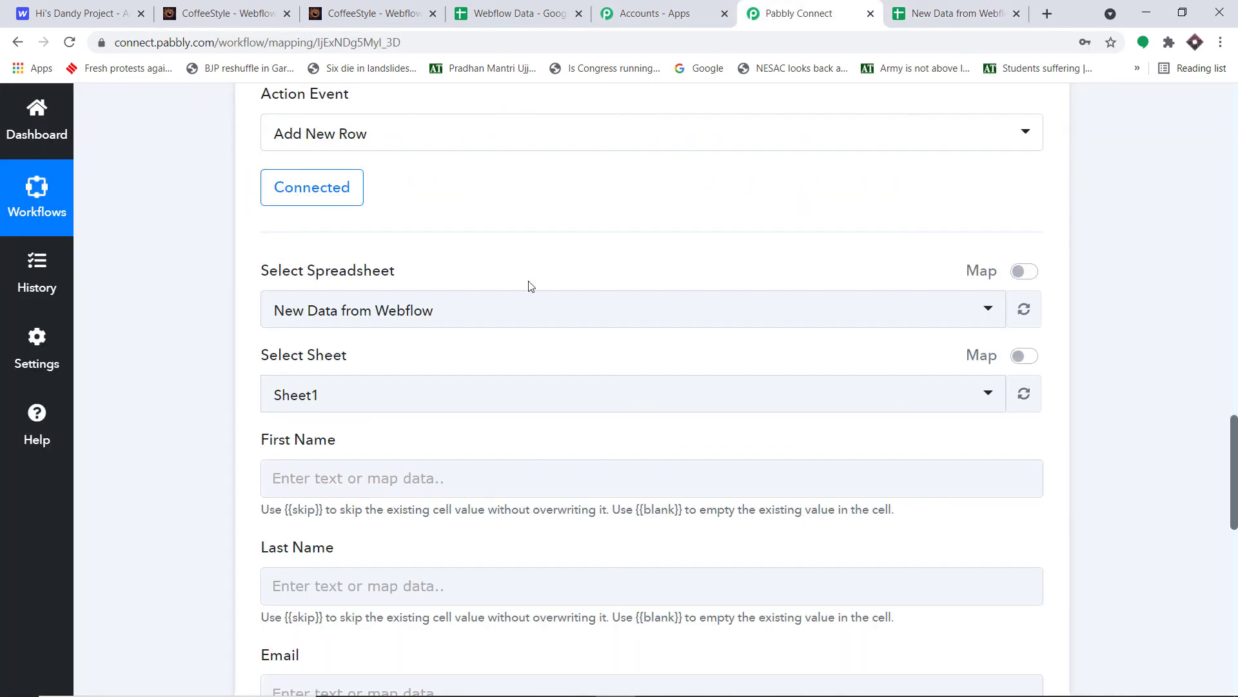
scroll(530, 285, down, 1)
click(960, 13)
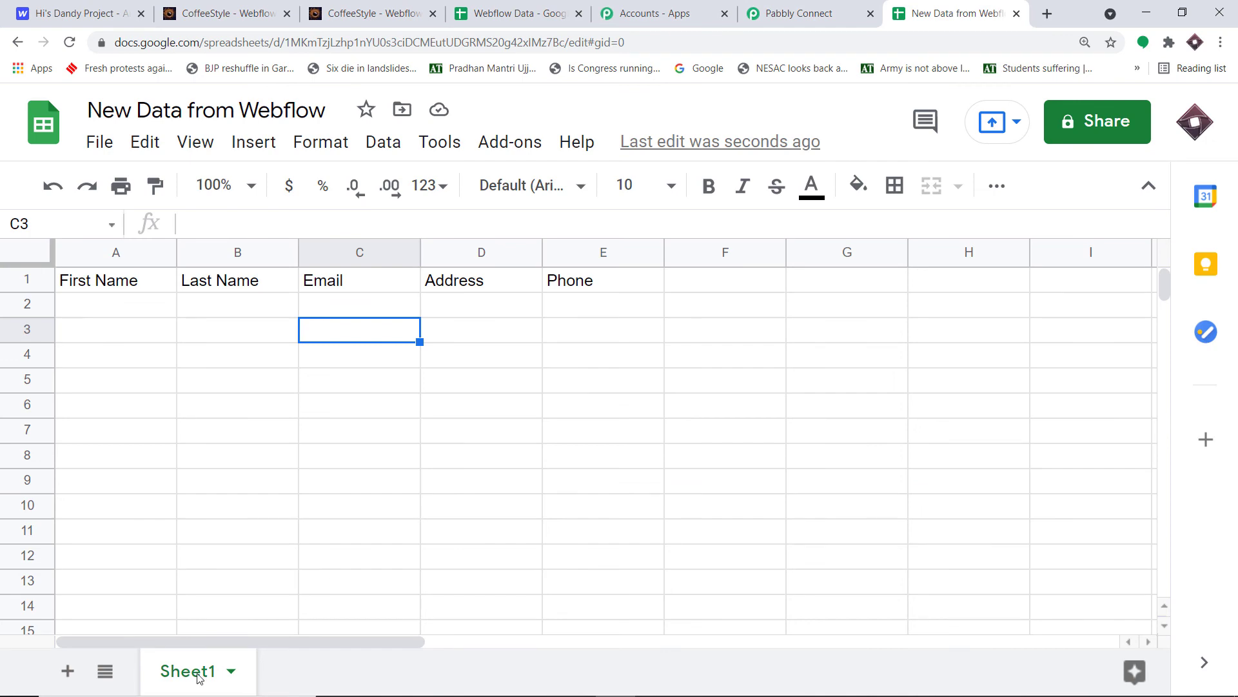
click(832, 5)
scroll(788, 129, down, 3)
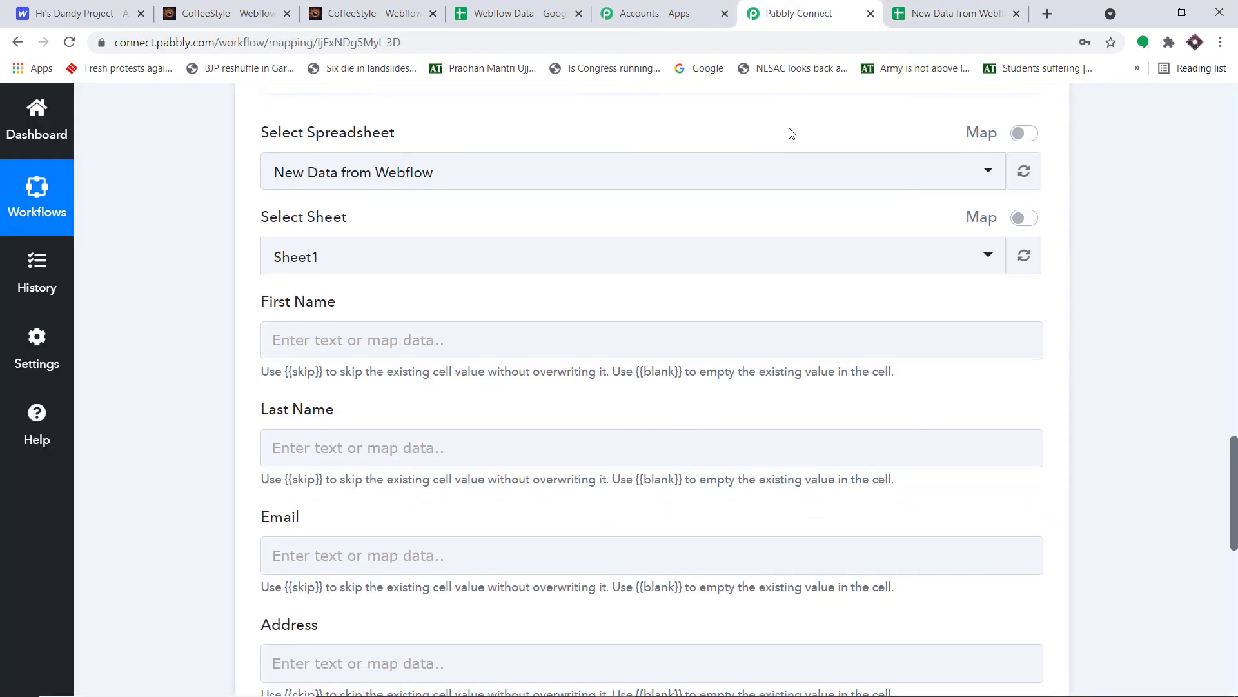
Map the First Name column to the Data Firstname value from the Webflow form submission
click(316, 238)
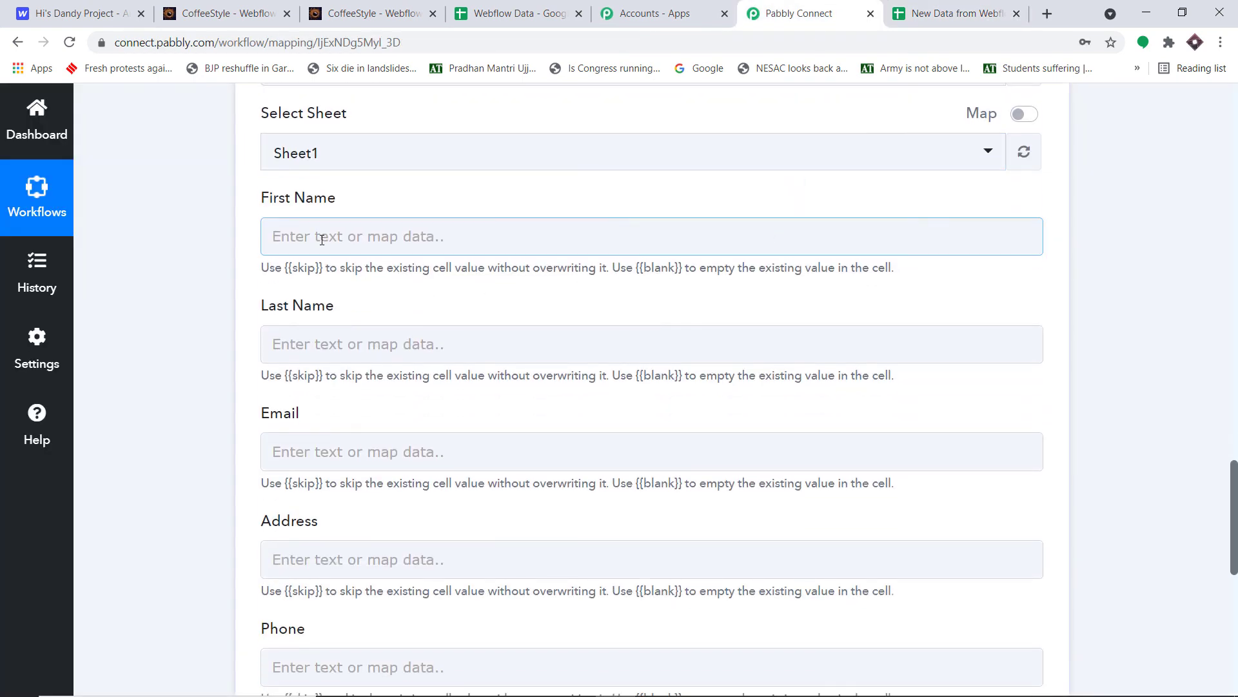
scroll(974, 225, up, 14)
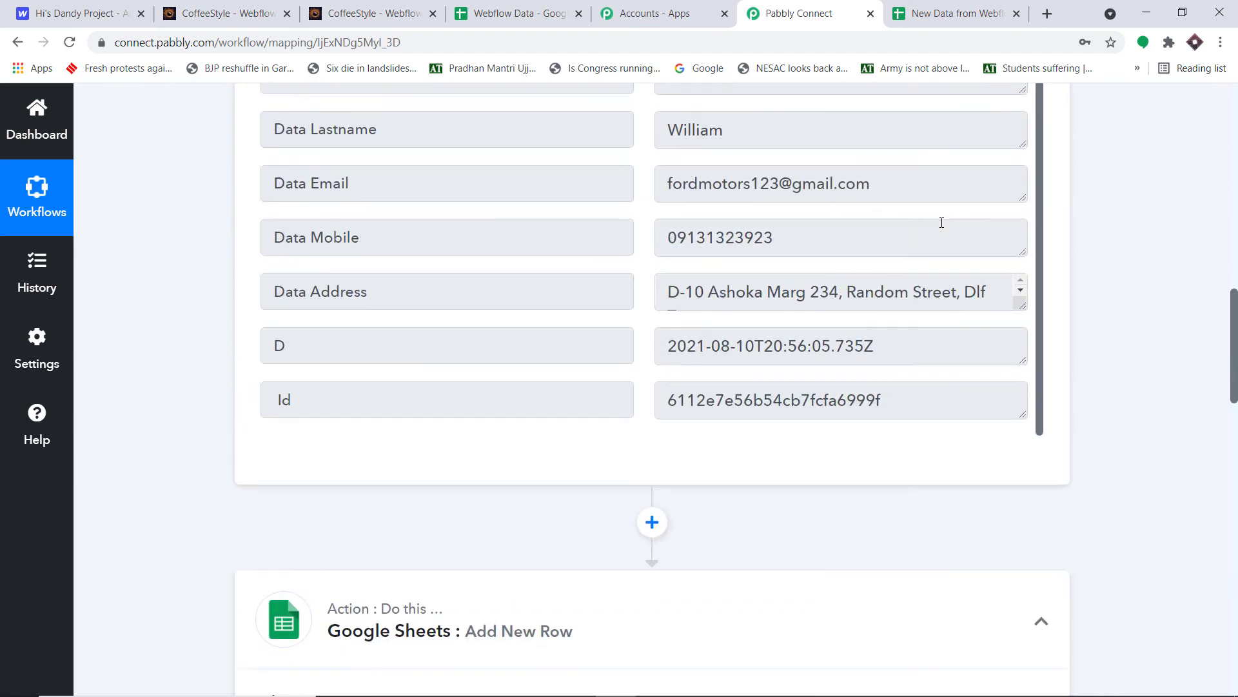
scroll(793, 173, up, 1)
drag(738, 139, 685, 139)
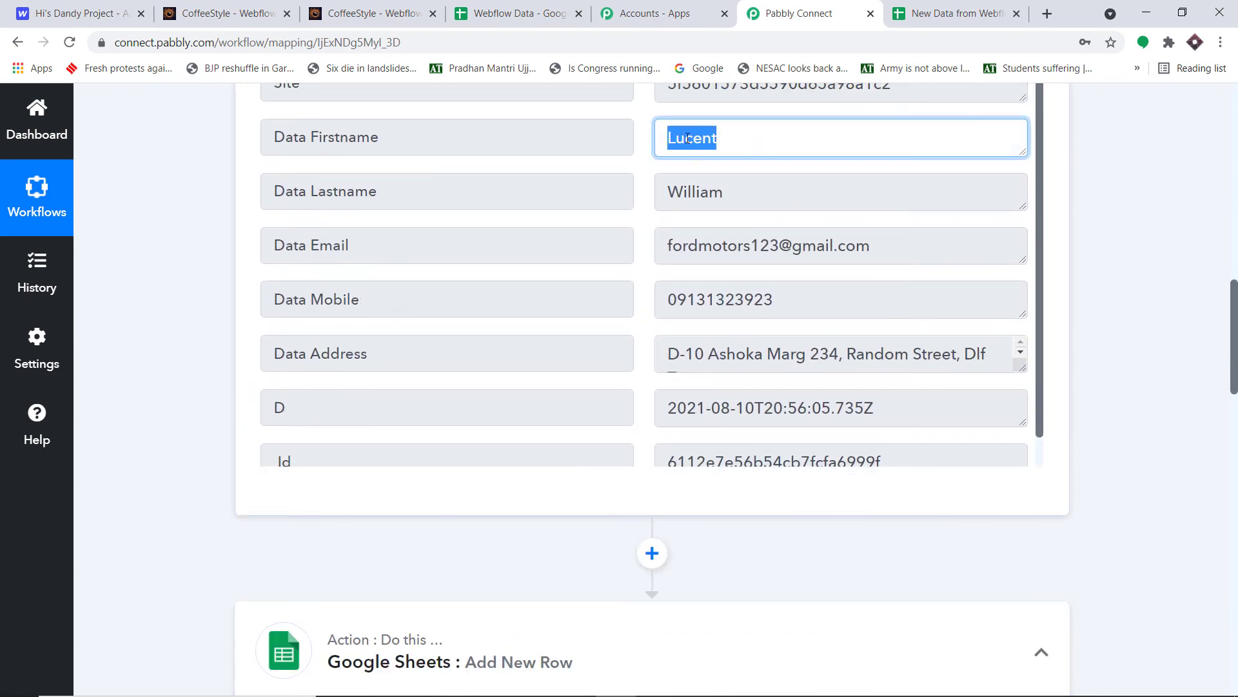
scroll(1087, 348, down, 17)
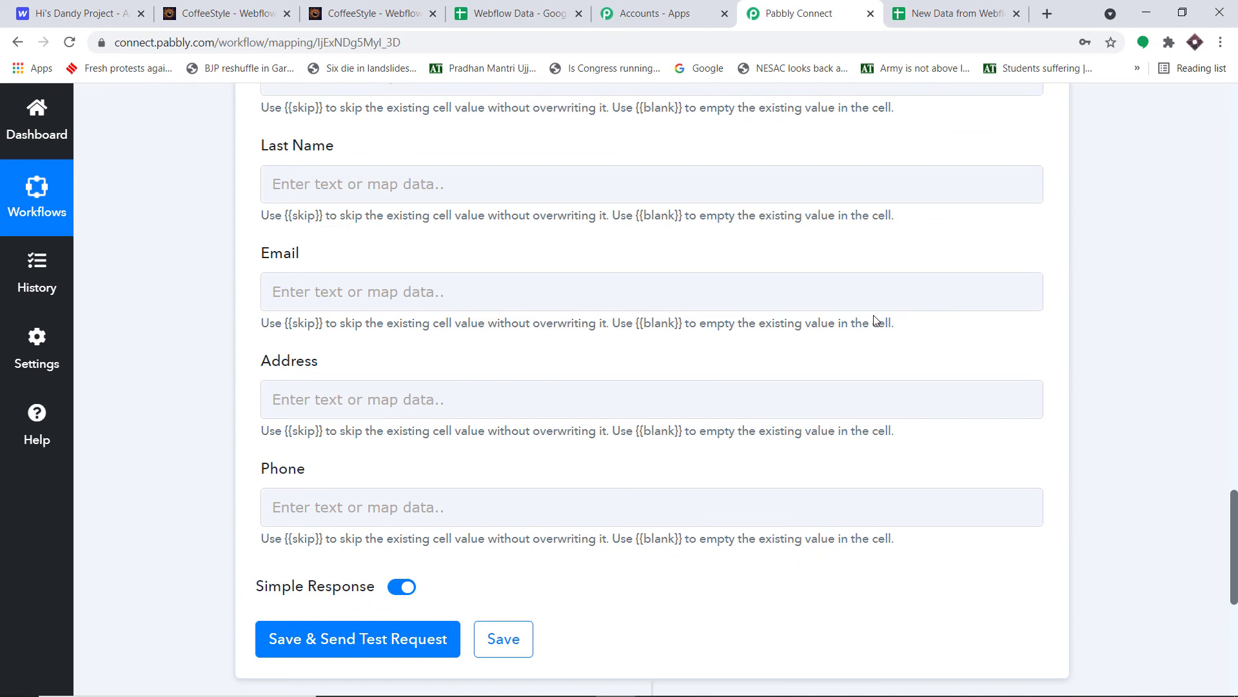
scroll(619, 325, up, 3)
click(450, 236)
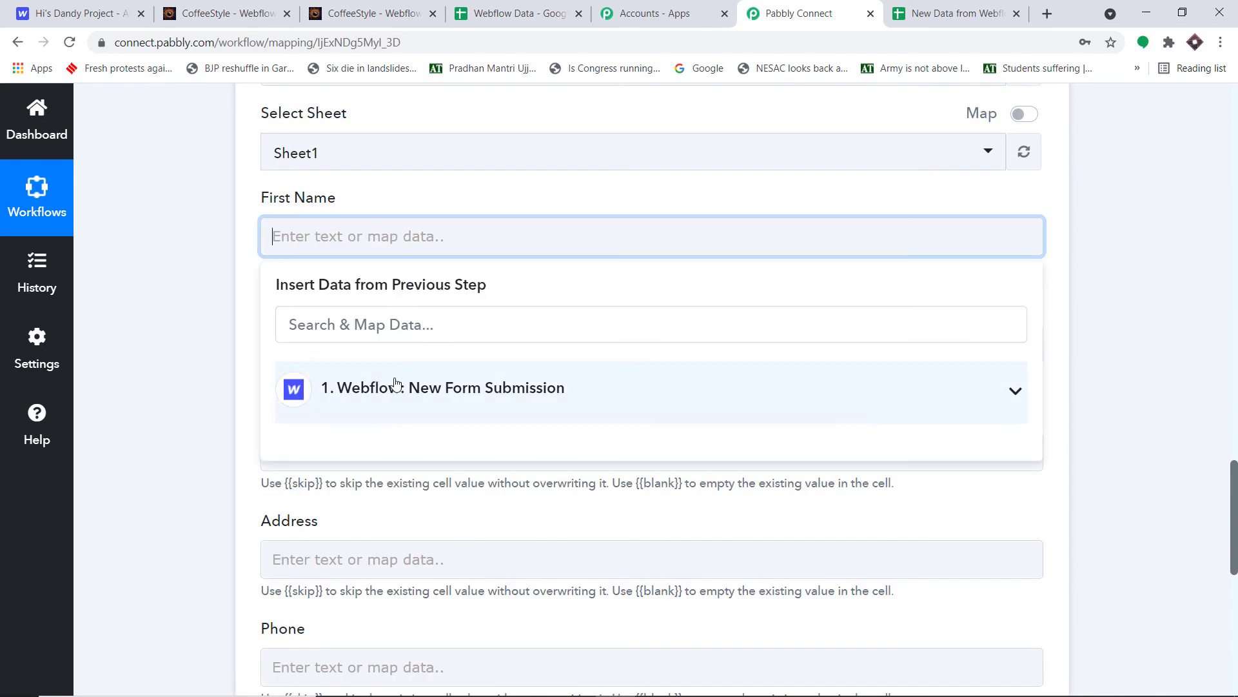
click(445, 387)
click(452, 522)
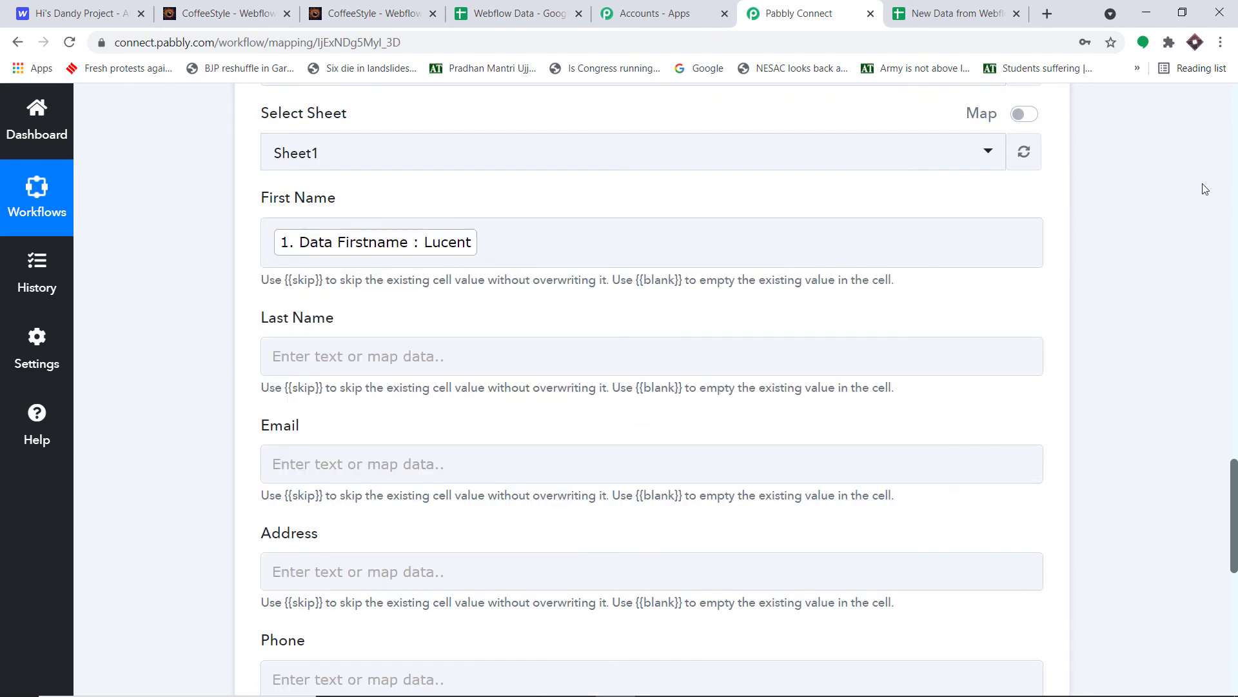
Map the Last Name column to the Webflow Data Lastname value and the Email column to Data Email
scroll(1161, 153, down, 3)
click(445, 194)
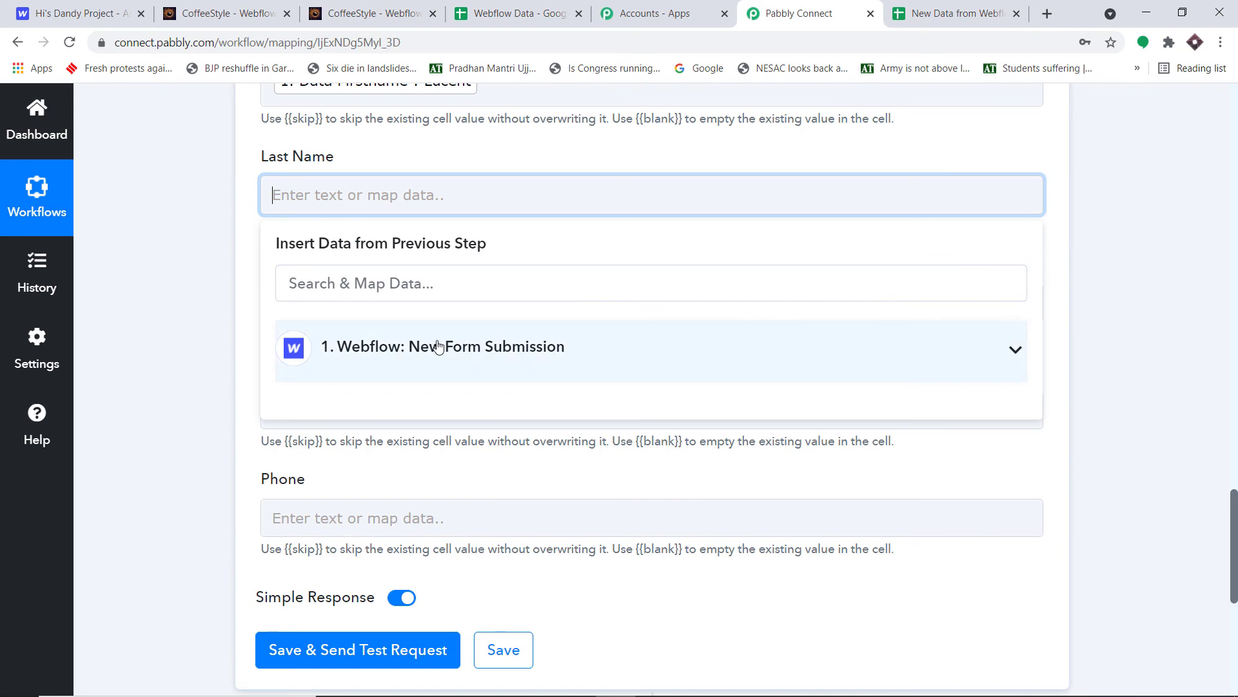
click(441, 346)
click(452, 520)
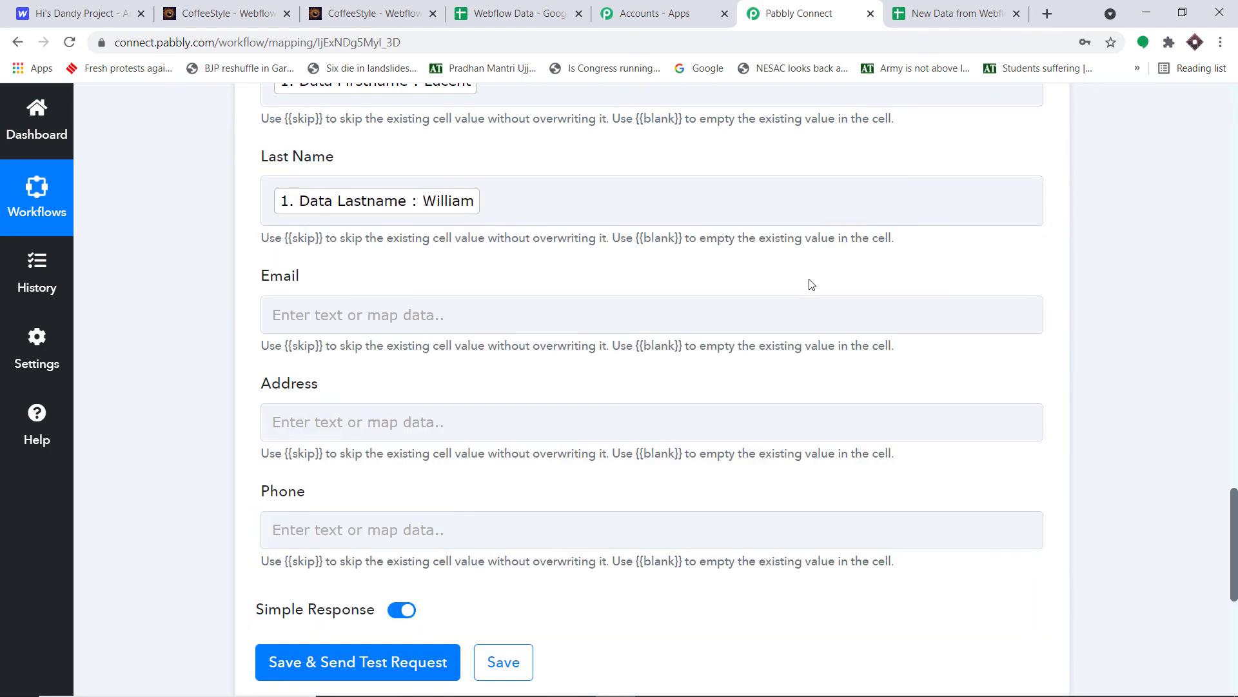
scroll(440, 158, down, 3)
click(441, 161)
click(442, 304)
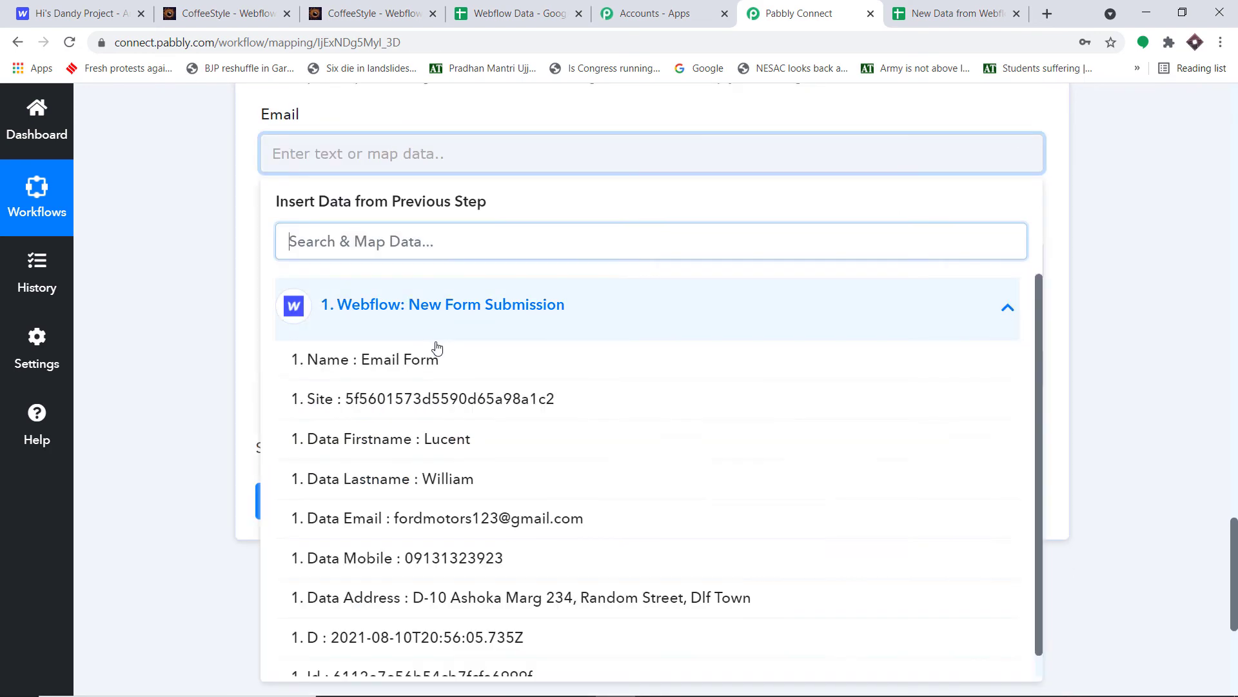
click(456, 524)
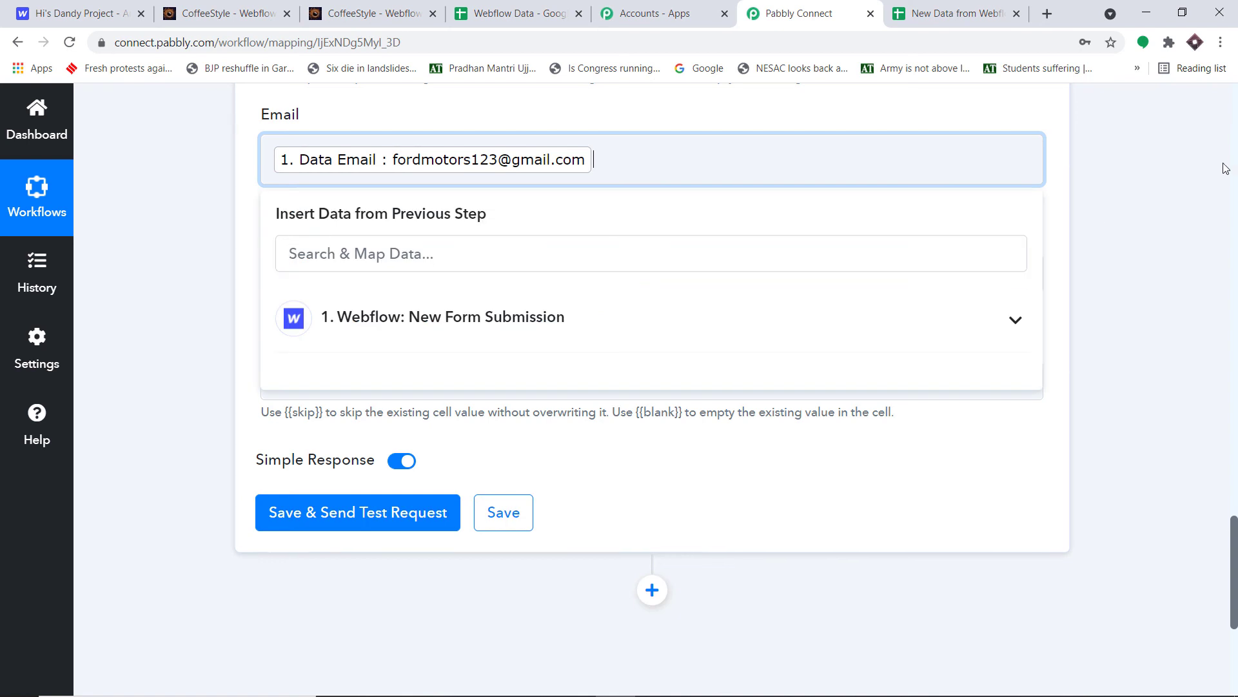
click(1123, 181)
Map the Address column to the Webflow Data Address value and the Phone column to Data Mobile
scroll(838, 188, down, 3)
click(523, 114)
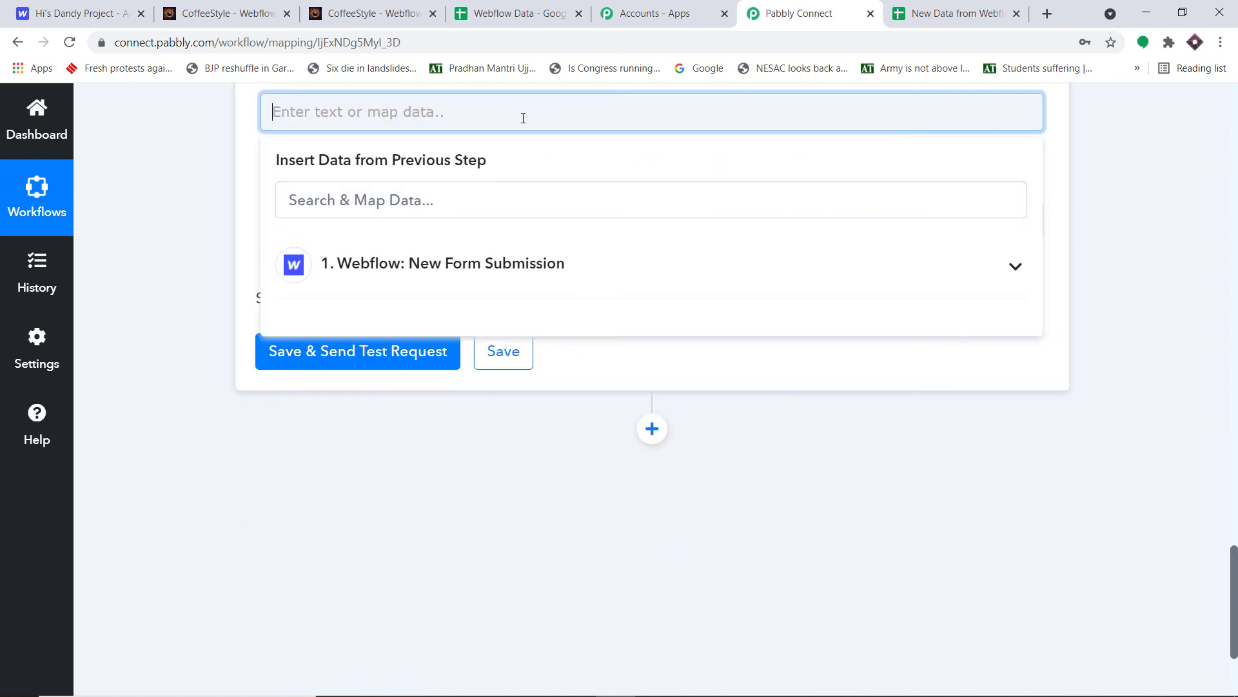
click(533, 261)
click(472, 560)
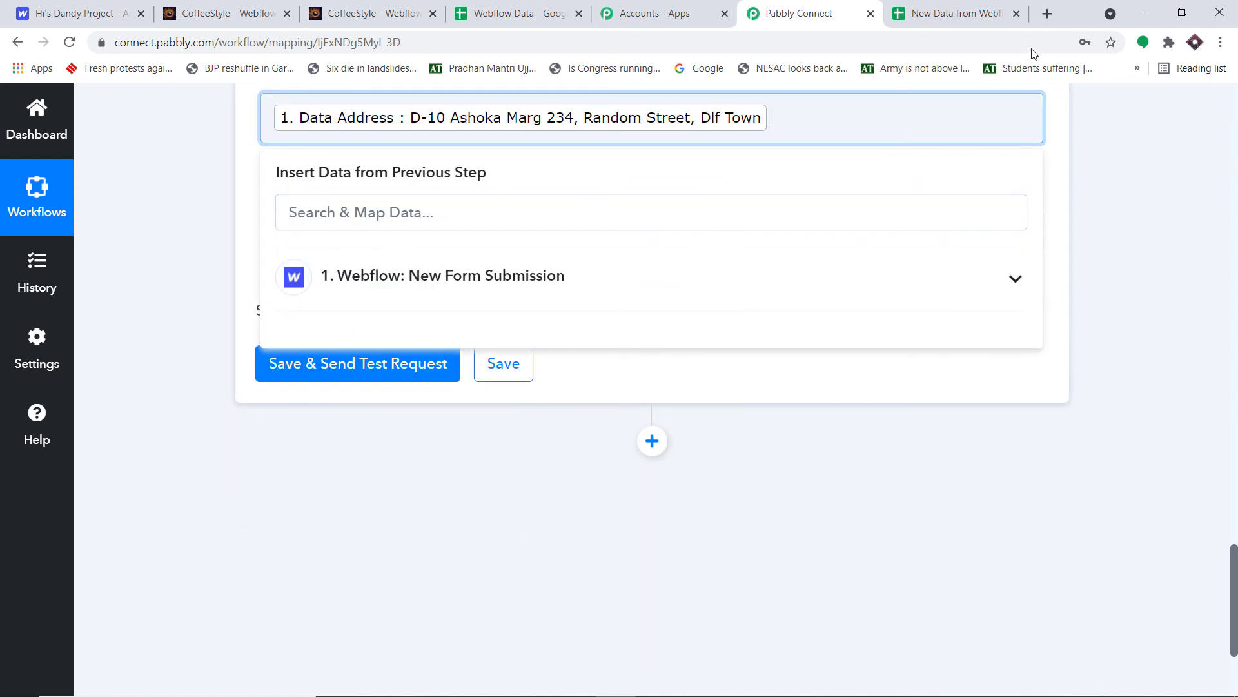
click(1144, 144)
click(330, 232)
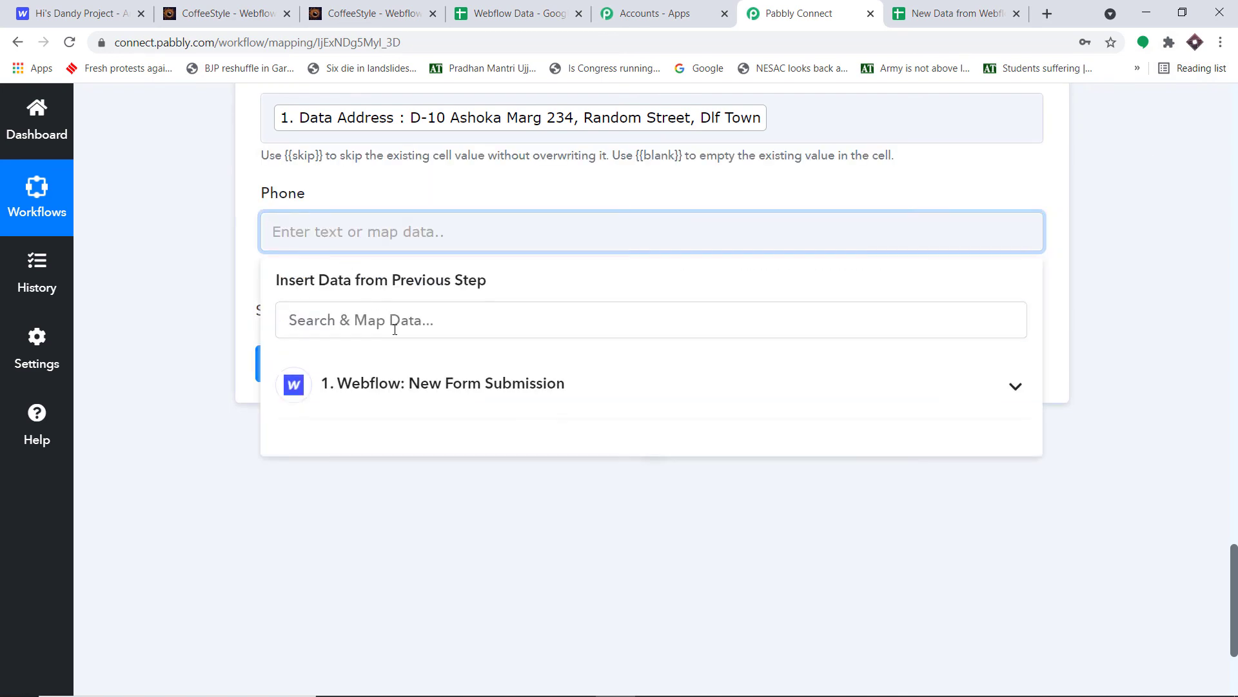
click(409, 382)
scroll(603, 561, down, 2)
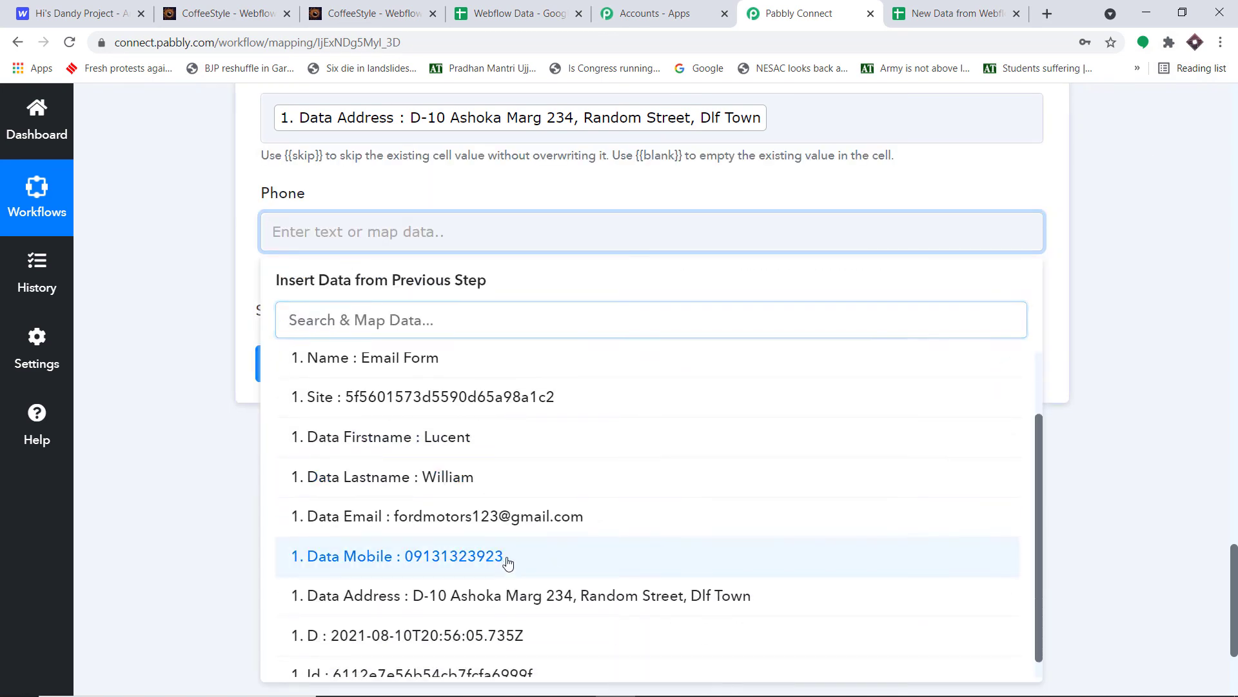
click(508, 561)
click(1100, 321)
Review the mapped columns, save the Google Sheets action and send a test request
scroll(1012, 277, up, 5)
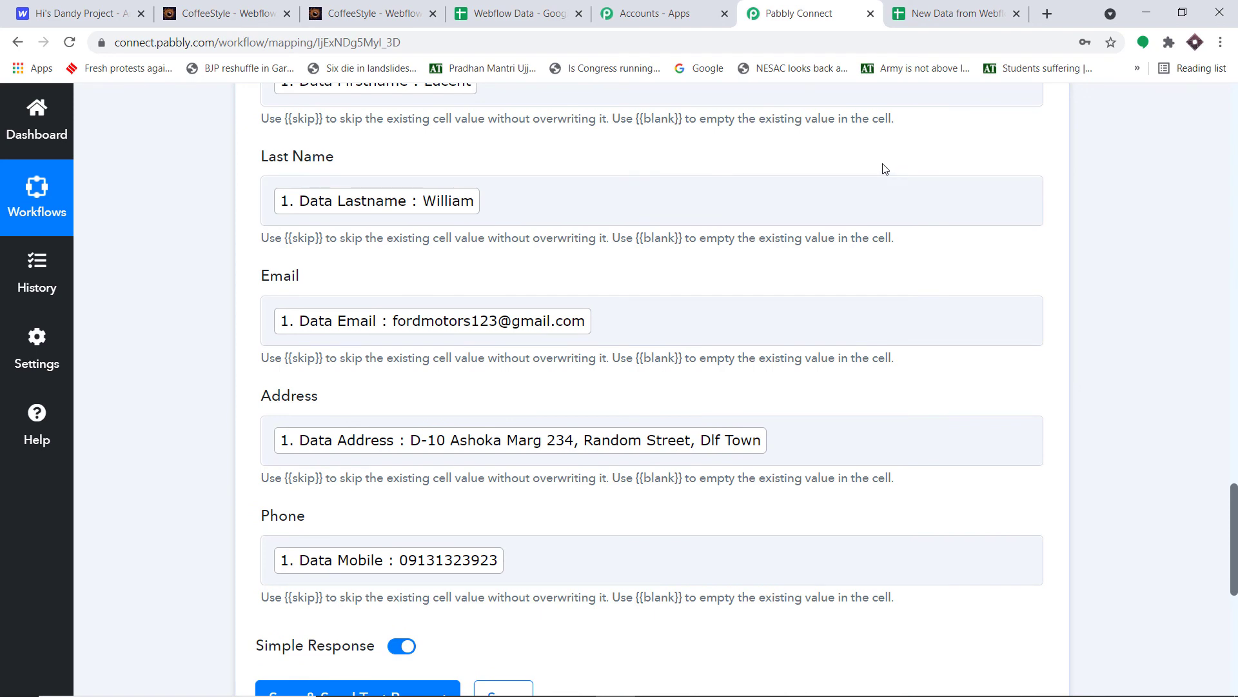
scroll(884, 169, down, 5)
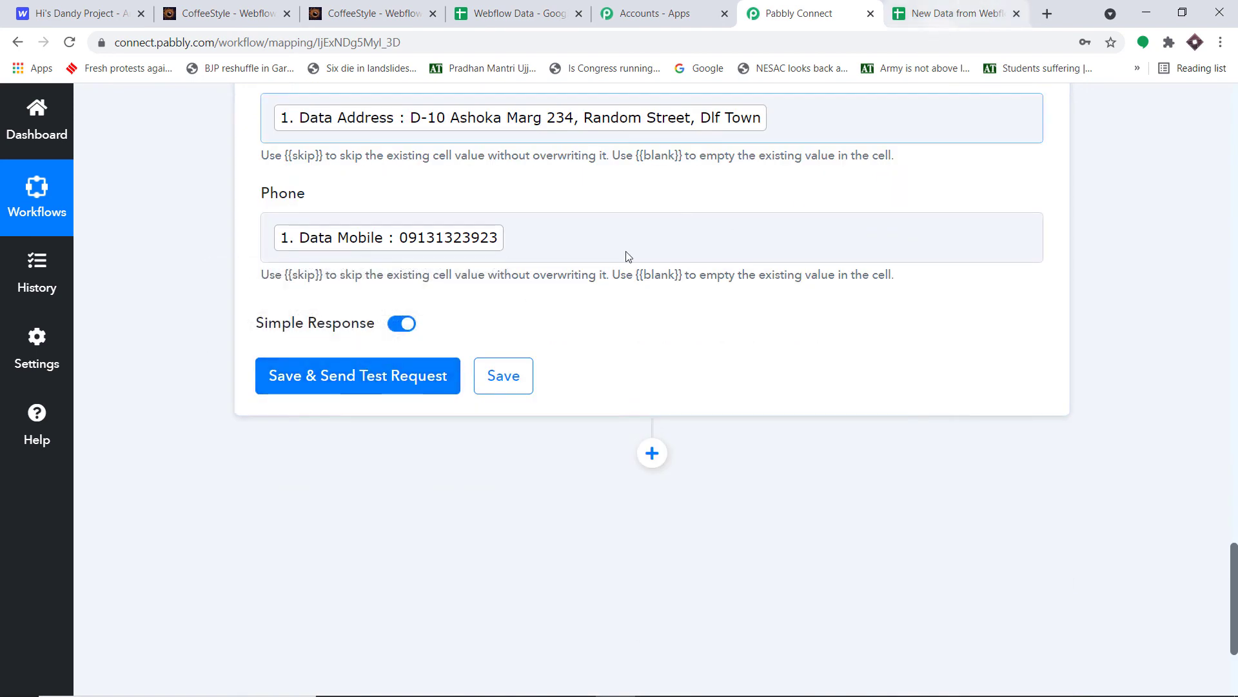
click(402, 384)
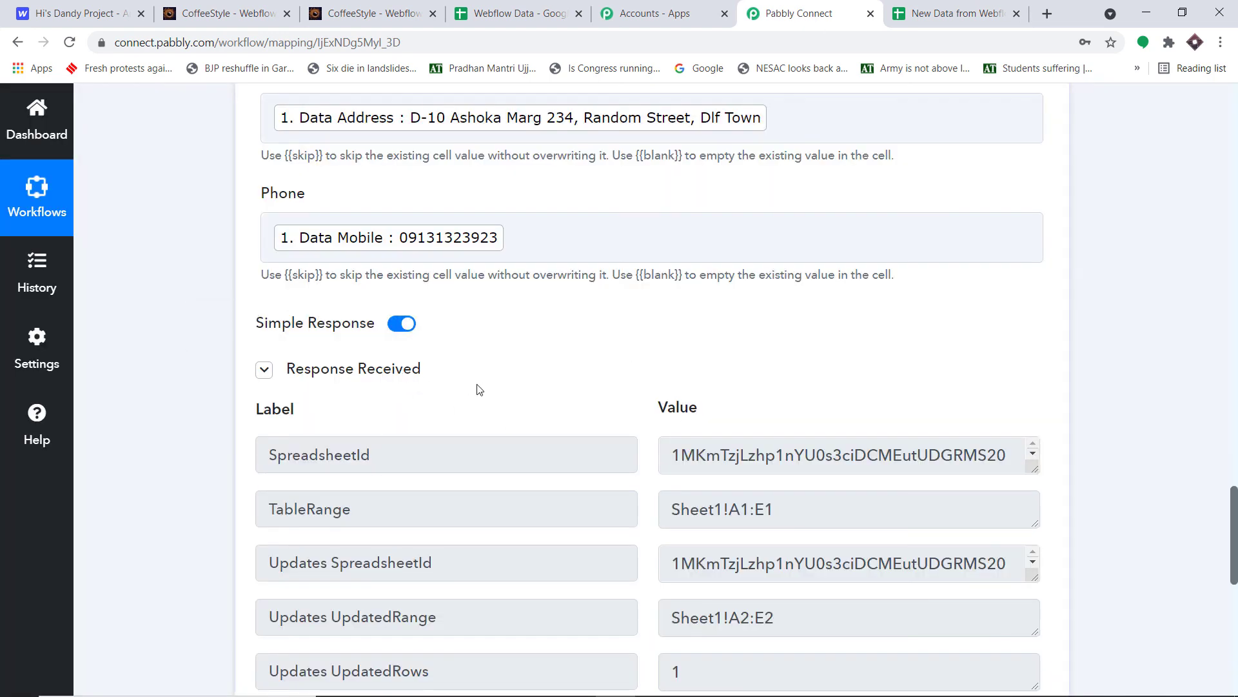
Switch to the New Data from Webflow spreadsheet and widen its Email and Address columns to show the test row
click(957, 6)
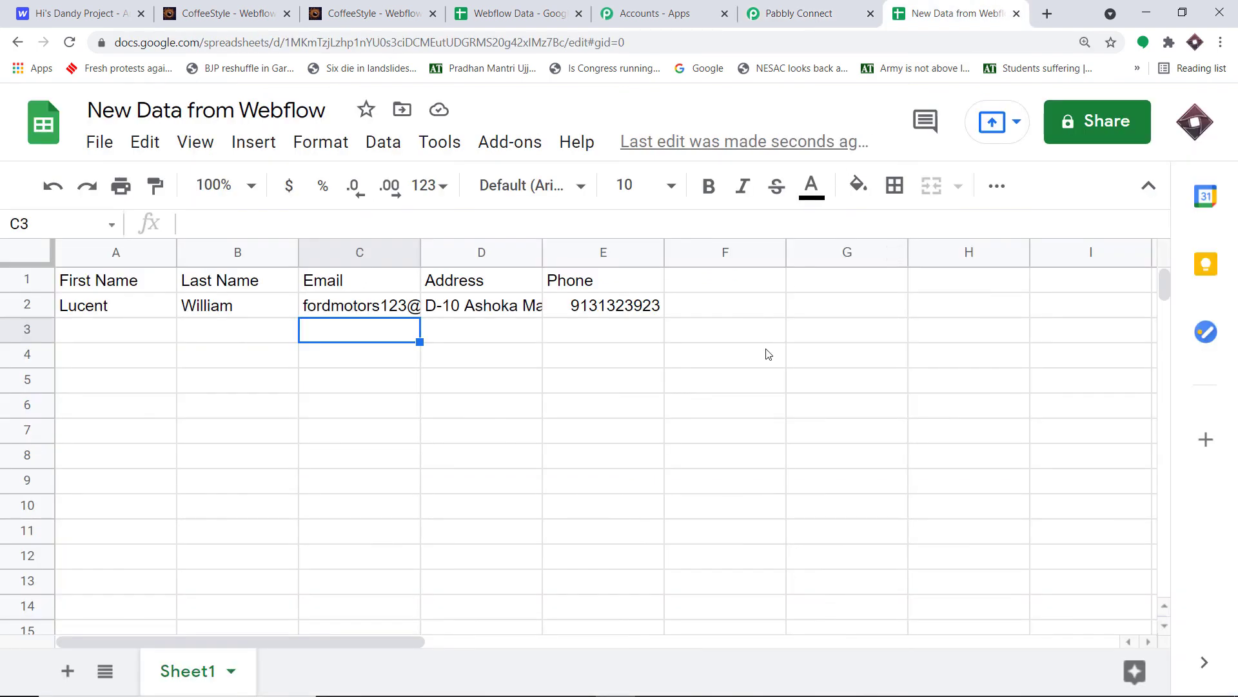
drag(418, 248, 583, 248)
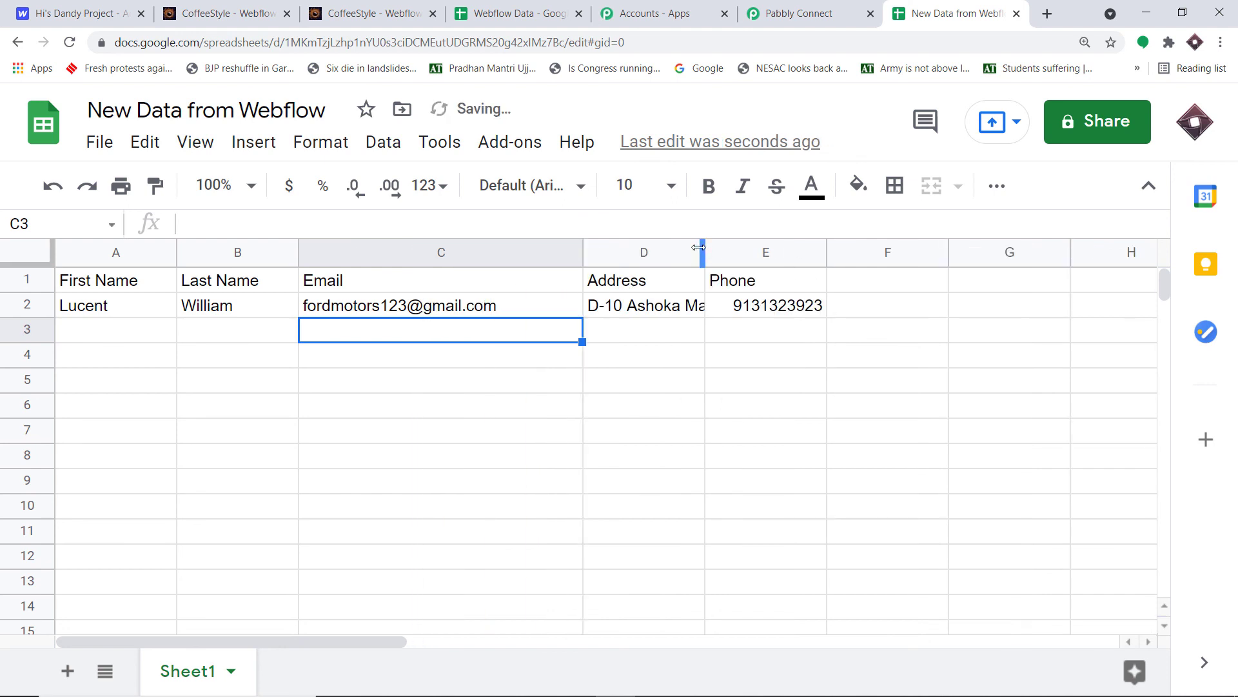
drag(703, 249, 834, 258)
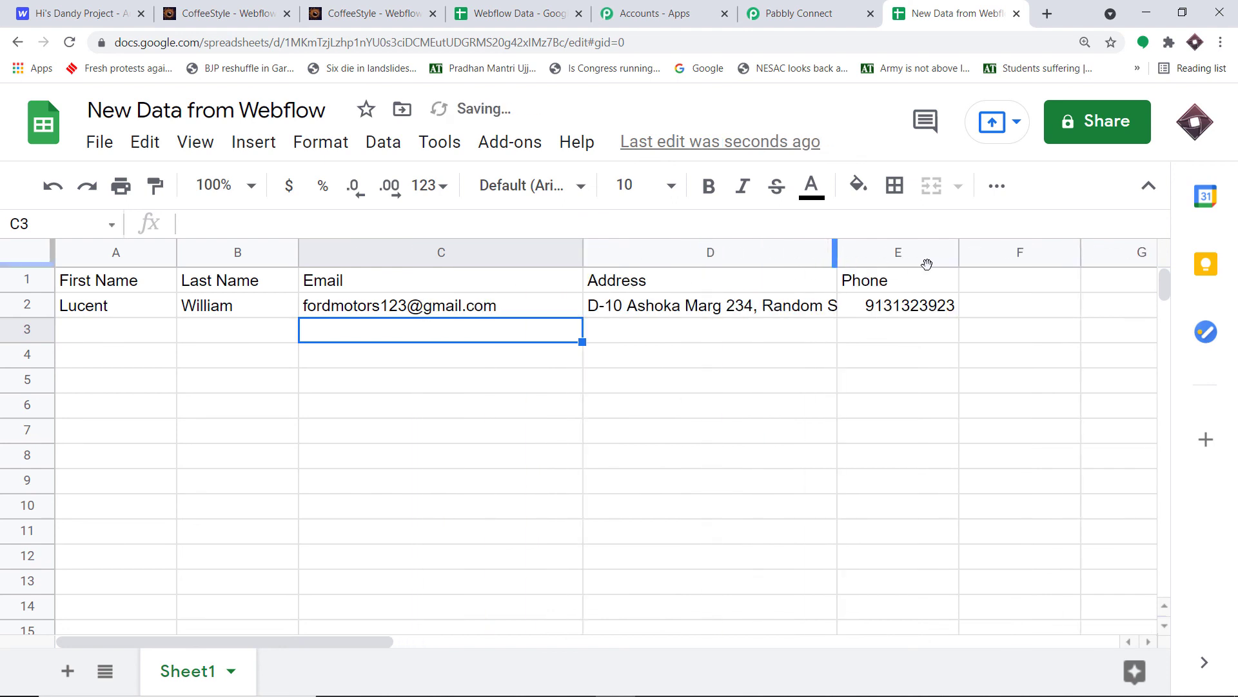
Return to the Pabbly Connect workflow and collapse the Webflow trigger and Google Sheets action steps
click(798, 13)
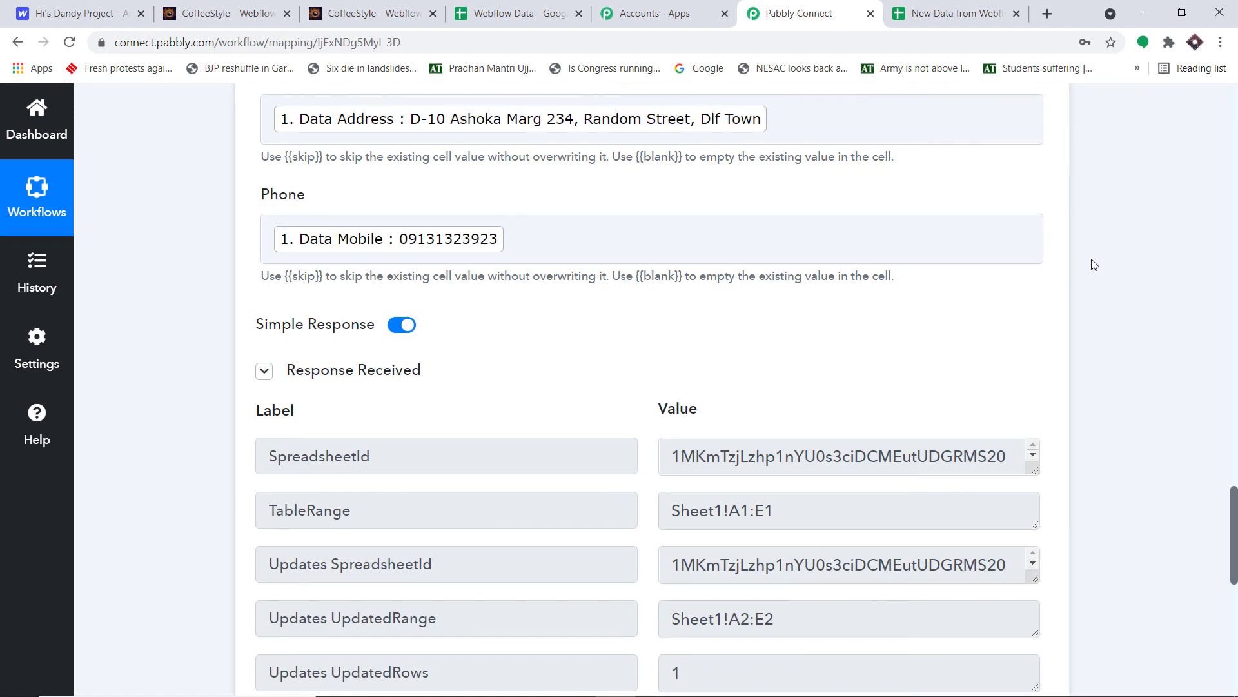
scroll(1093, 263, up, 3)
scroll(1093, 263, up, 15)
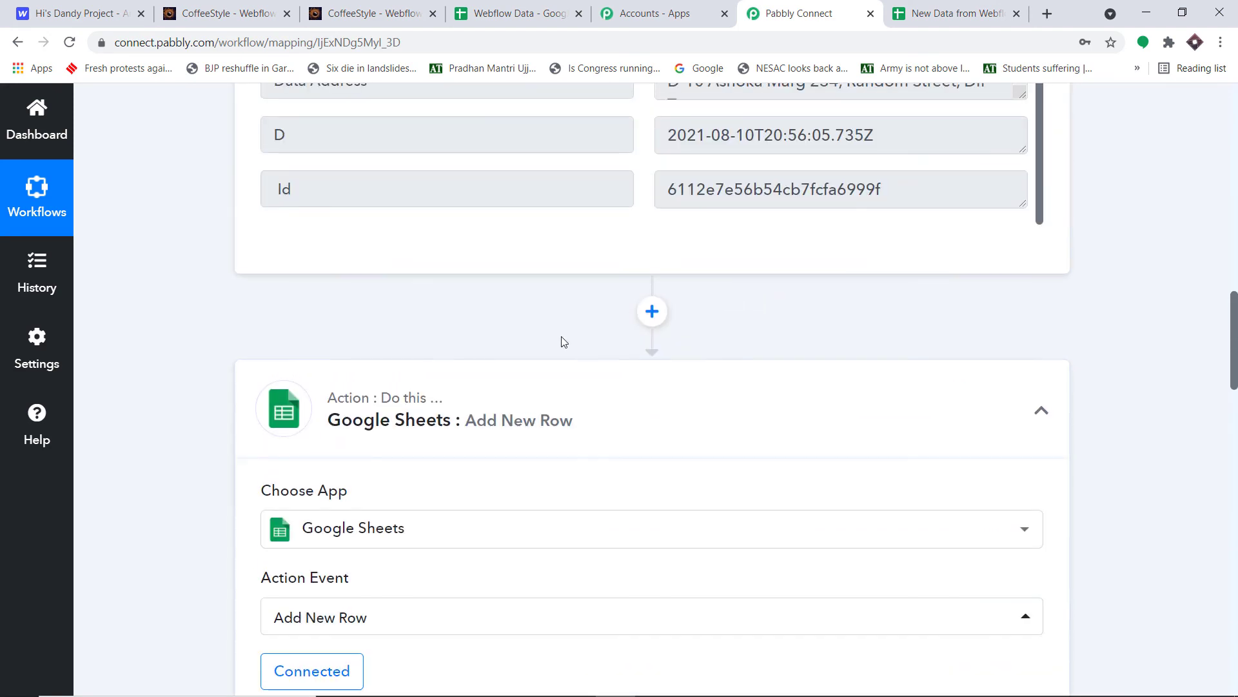
scroll(600, 352, up, 15)
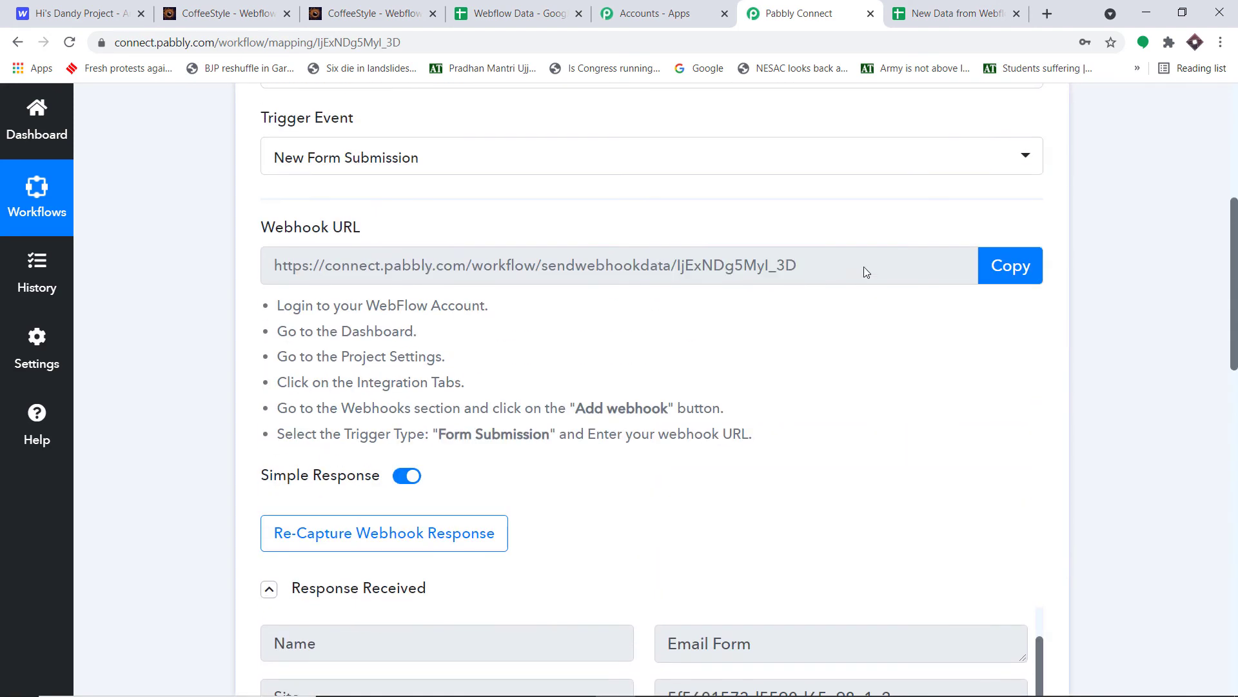
scroll(853, 264, up, 3)
click(693, 178)
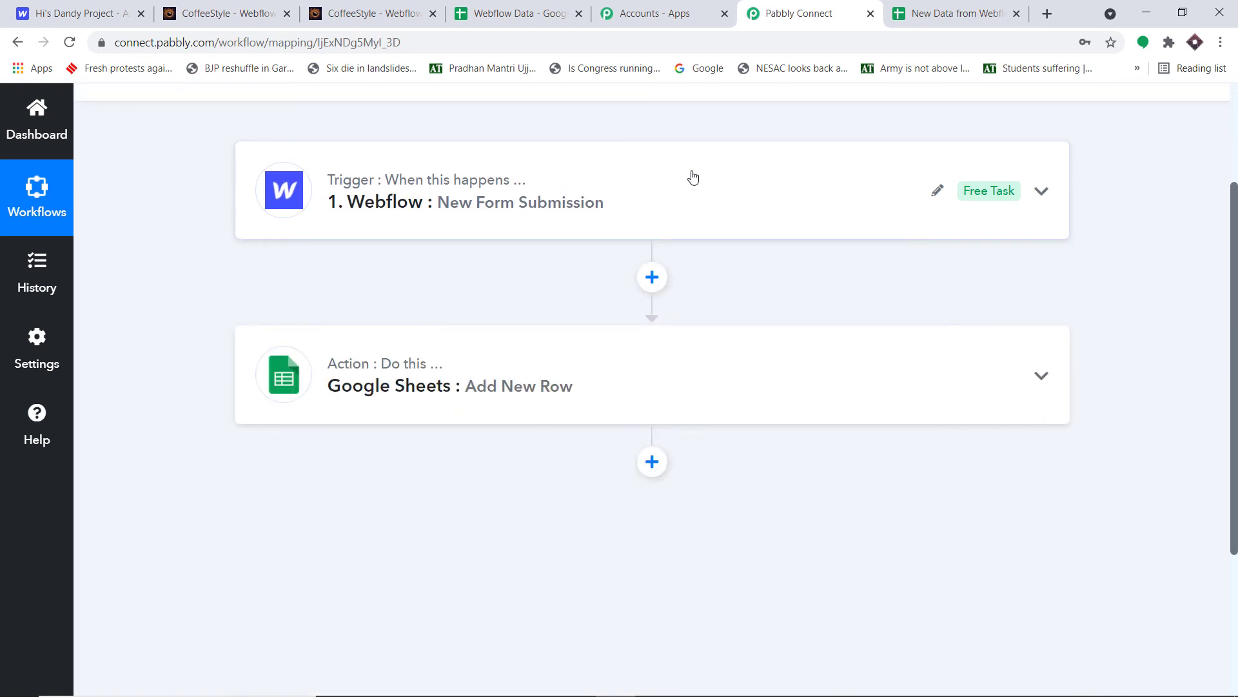